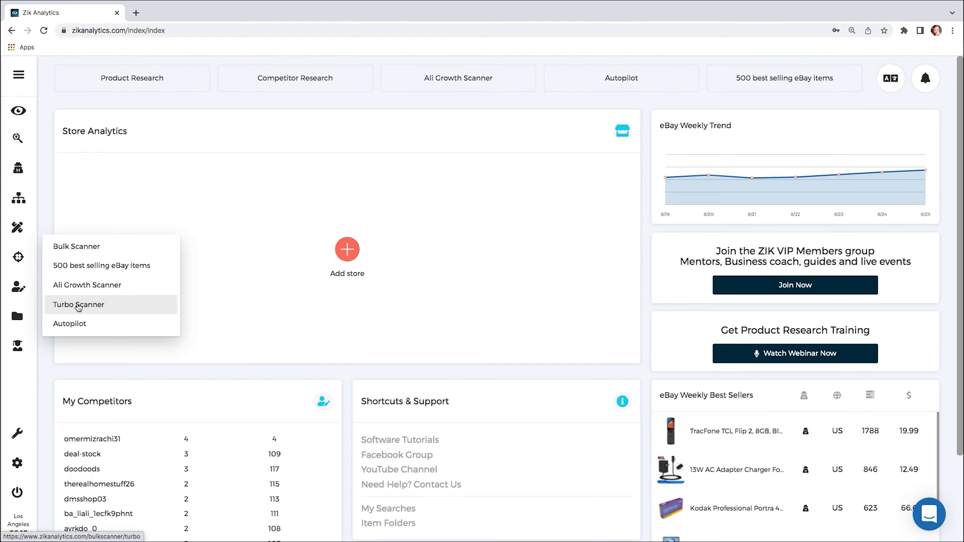
Open the Turbo Scanner and check the available suppliers, keeping Amazon.com selected.
click(78, 305)
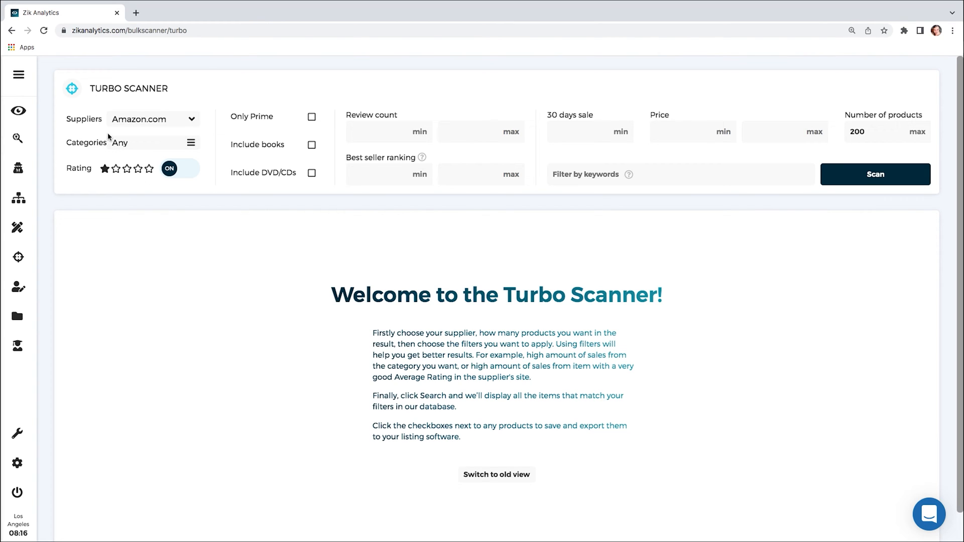
click(143, 124)
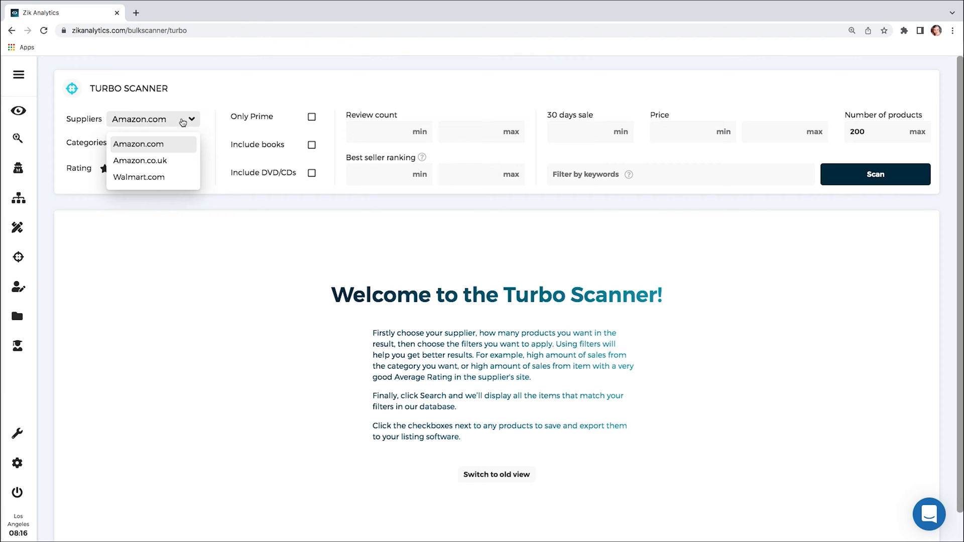
click(189, 103)
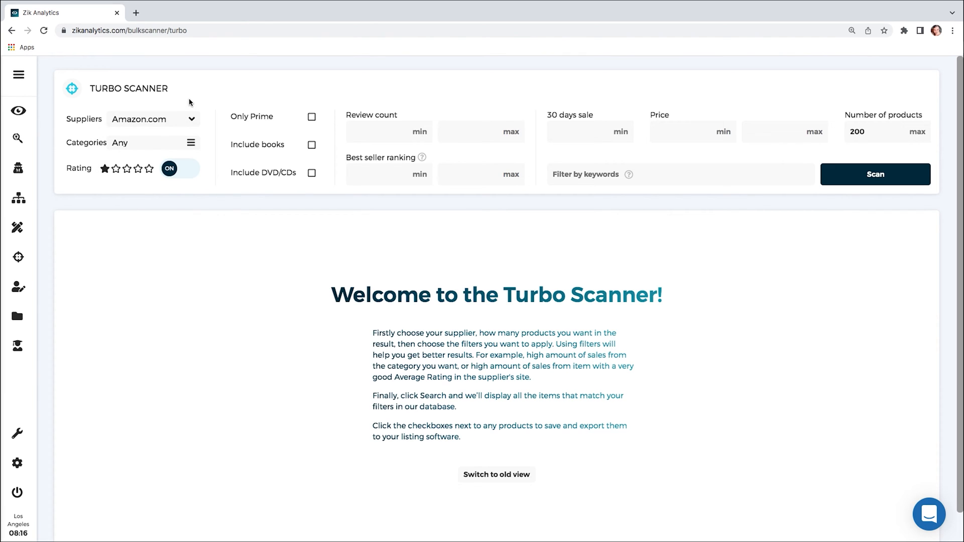
click(179, 125)
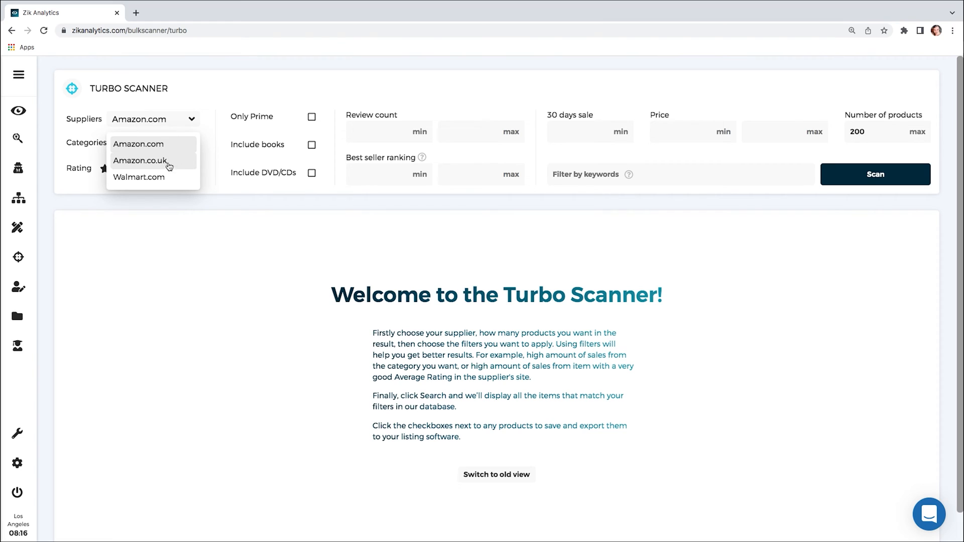
click(196, 104)
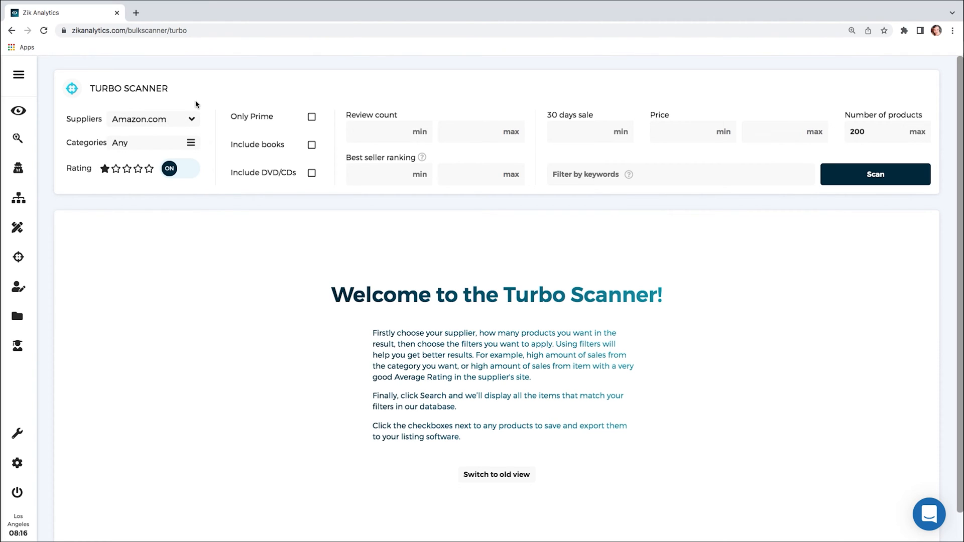
Include every product category except Books, CDs & Vinyl and Apple Products, and save the selection.
click(150, 146)
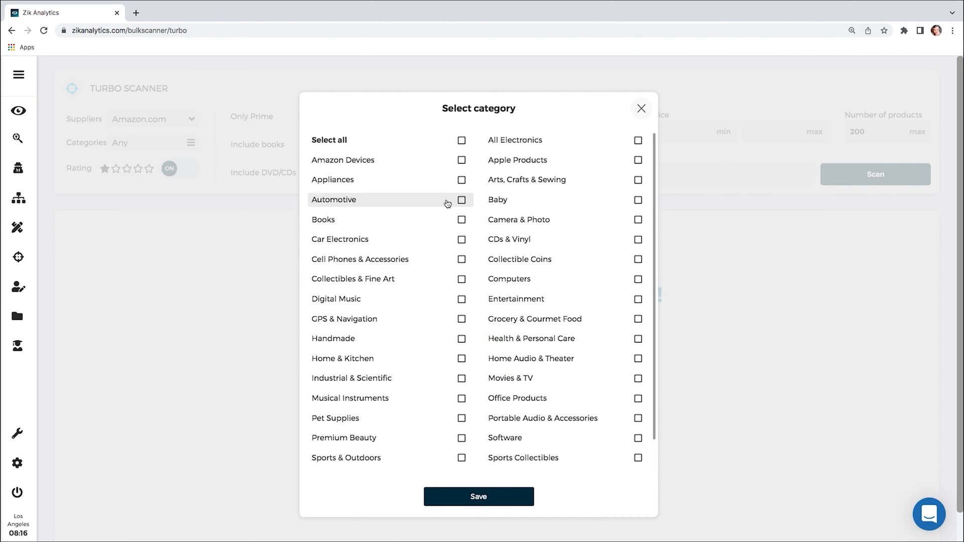
scroll(476, 203, up, 1)
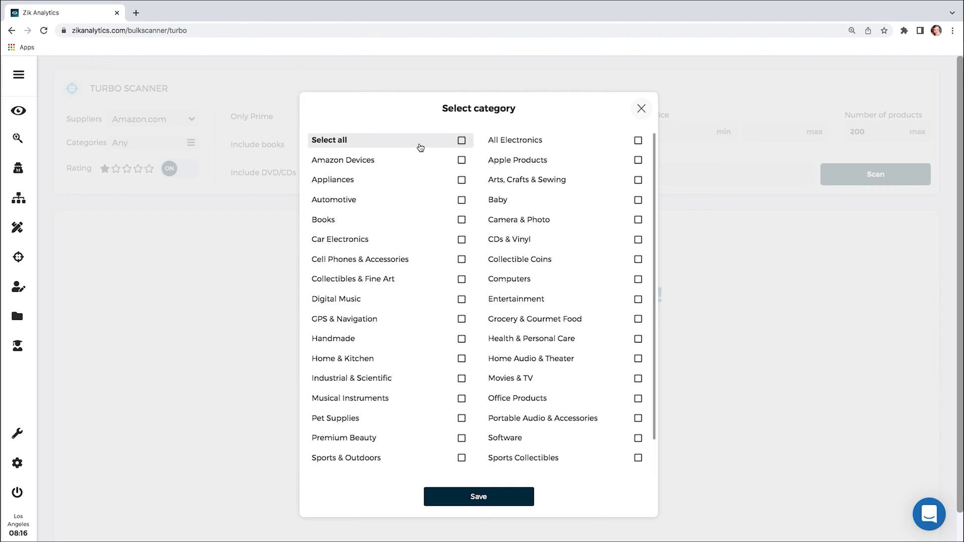
click(462, 141)
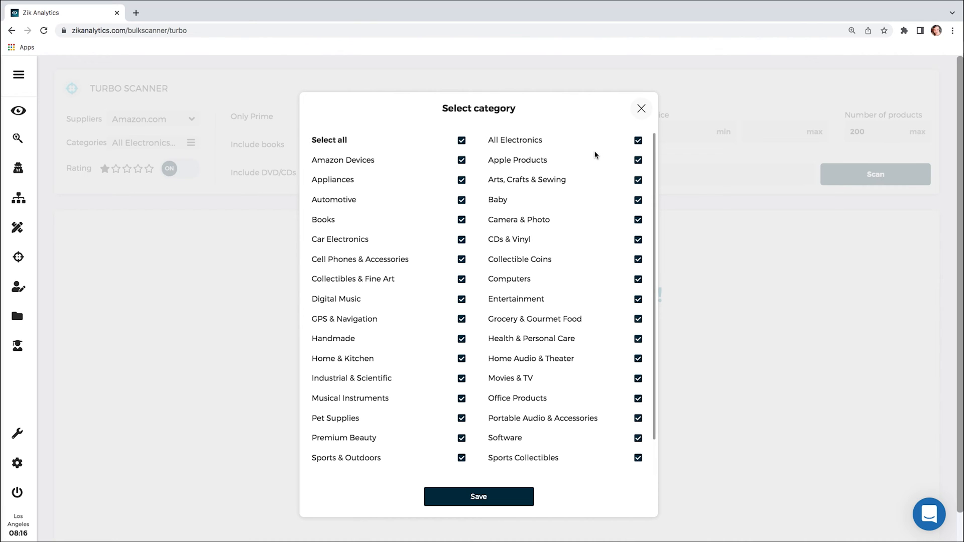
click(637, 143)
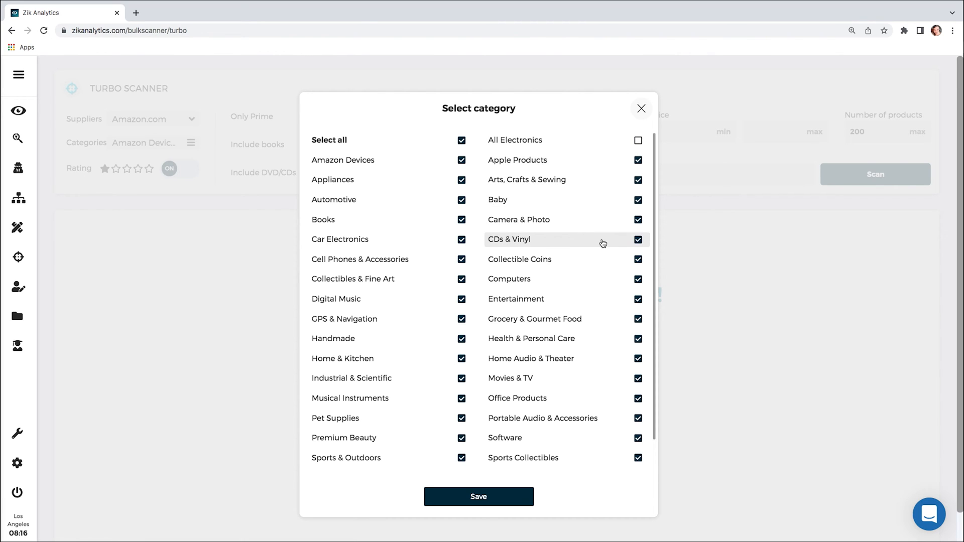
click(638, 240)
click(461, 220)
click(637, 161)
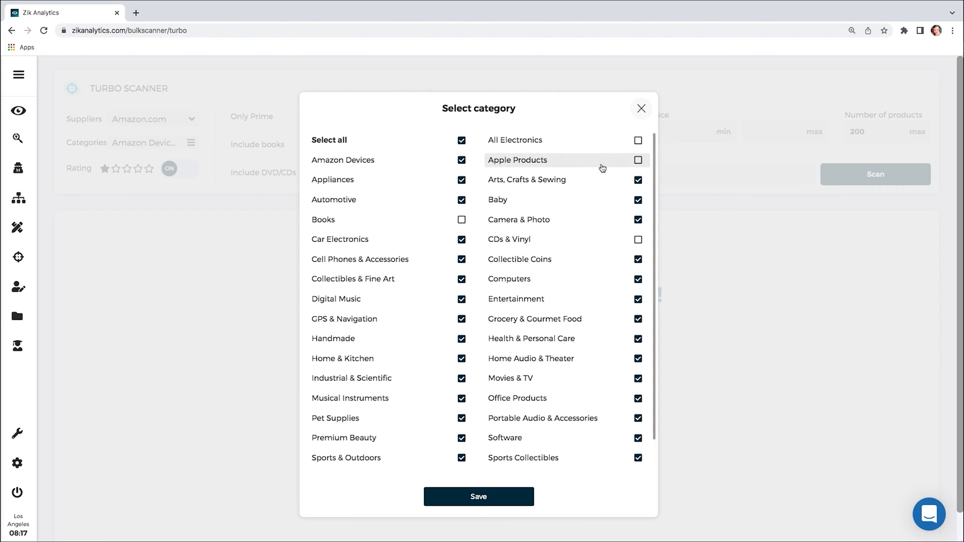
click(638, 141)
click(638, 141)
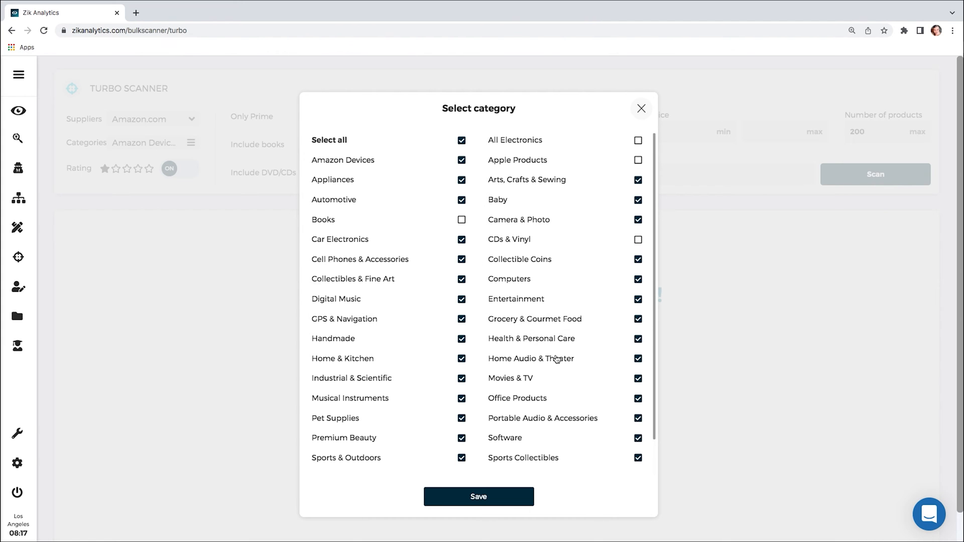
click(637, 141)
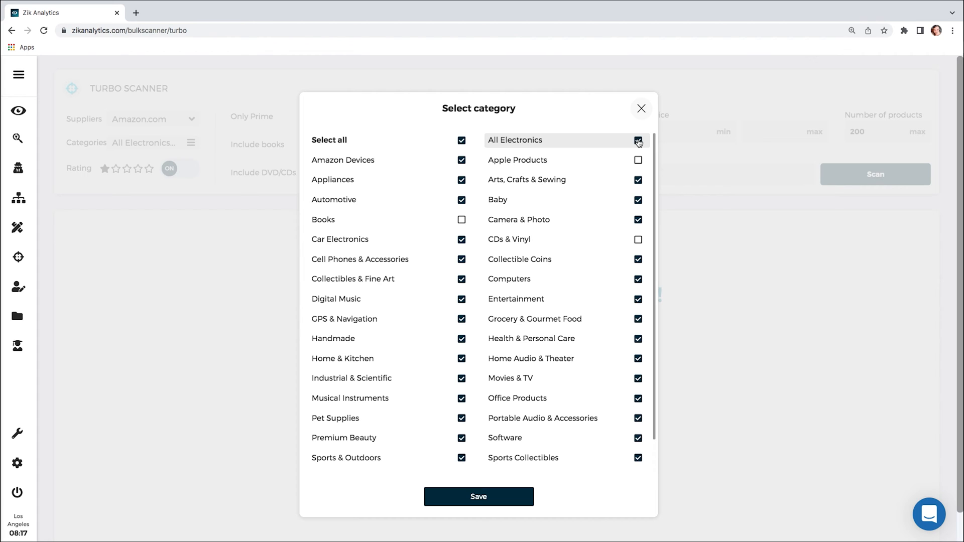
scroll(550, 281, down, 2)
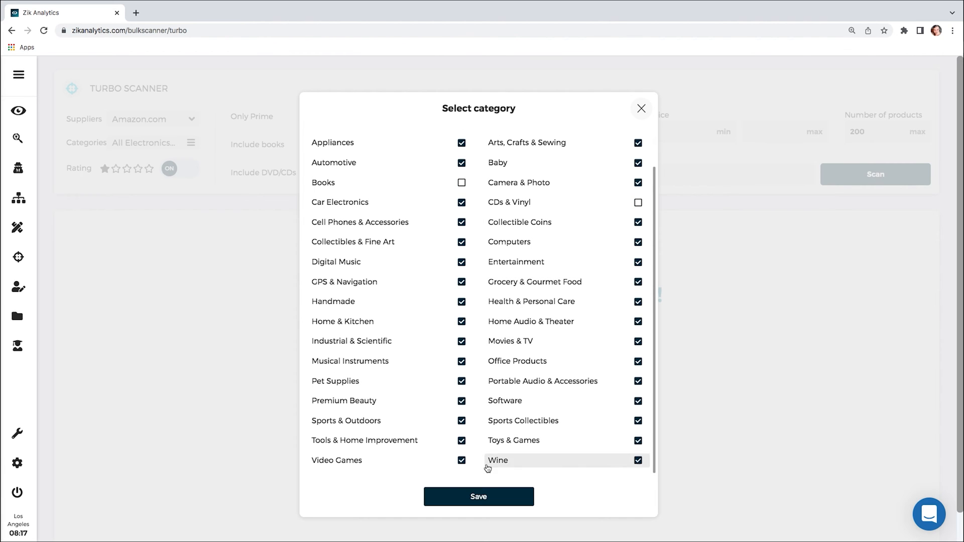
click(493, 496)
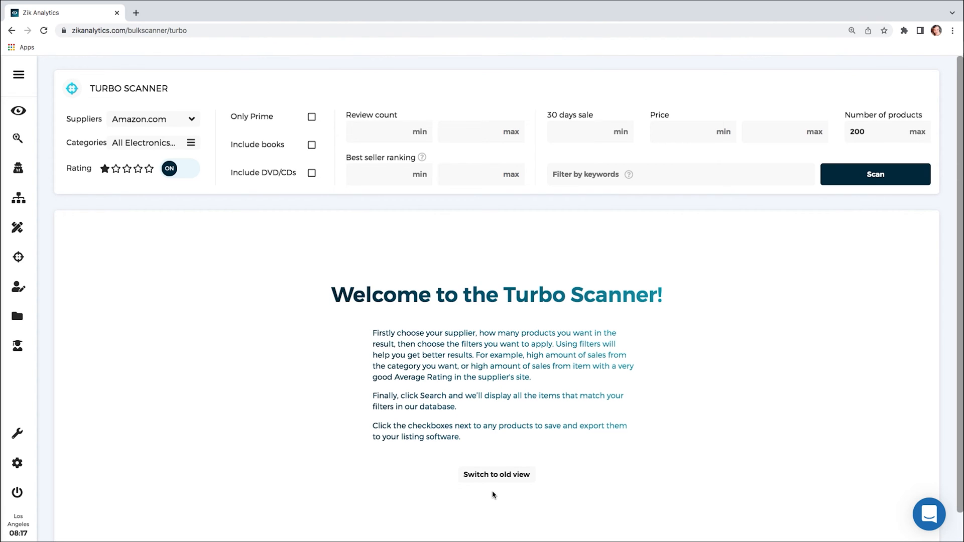
Set the rating filter to three stars and restrict the scan to Prime products only.
click(150, 170)
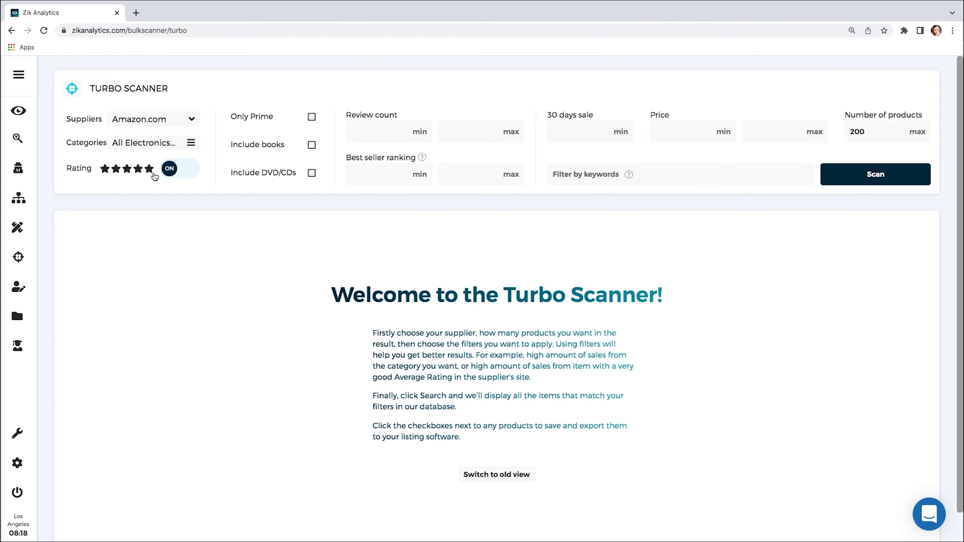
click(168, 169)
click(174, 173)
click(127, 169)
click(312, 117)
Set the minimum review count to 10.
click(391, 132)
text(10)
click(358, 132)
text(0)
Try several minimum values for the best seller ranking, ending with 5000.
click(379, 177)
text(500)
double_click(375, 174)
click(380, 176)
text(0)
double_click(381, 177)
text(10000)
double_click(380, 177)
text(5000)
Set the minimum 30-day sales to 5 and the minimum price to 20.
drag(547, 114, 593, 114)
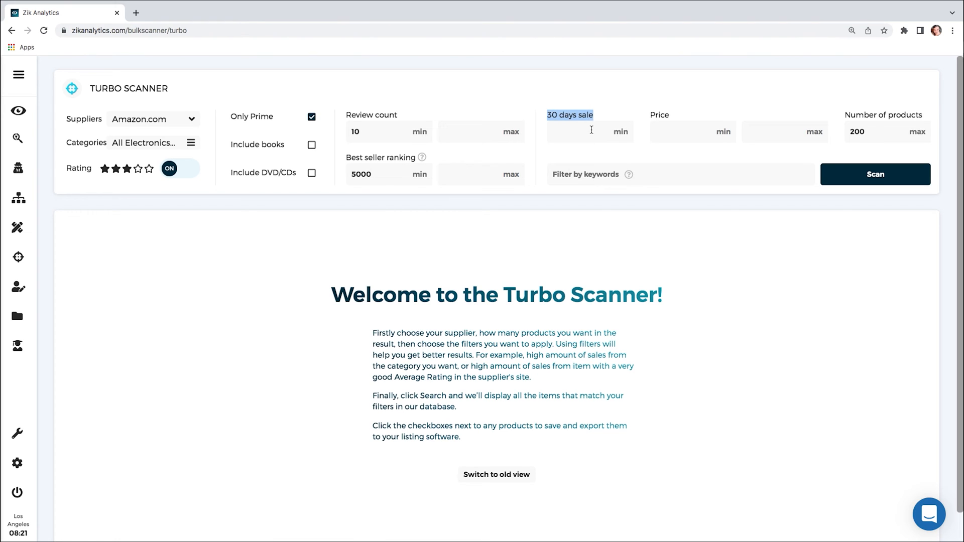
click(591, 130)
drag(651, 114, 671, 116)
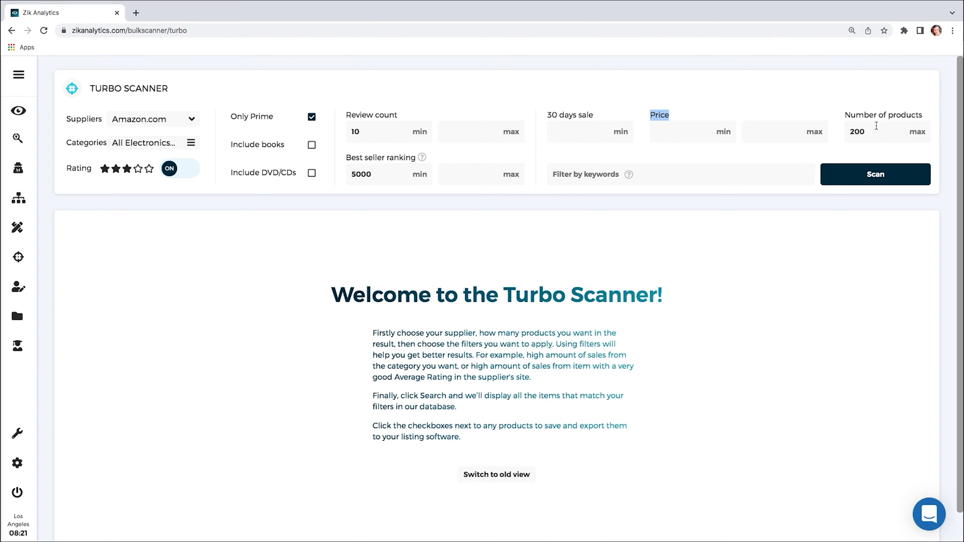
click(573, 124)
text(20)
Set the number of products to 100 and run the scan.
double_click(863, 128)
text(100)
click(870, 129)
double_click(870, 129)
key(BackSpace)
text(25)
double_click(884, 130)
text(100)
click(842, 176)
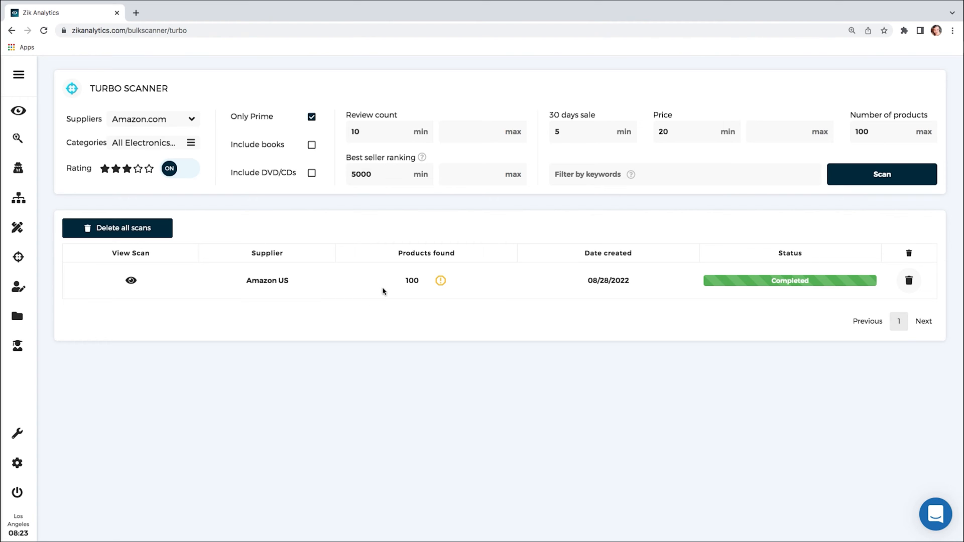
Run a second scan with the same filters and open the results of the first scan in the list.
mouse_move(442, 283)
click(906, 183)
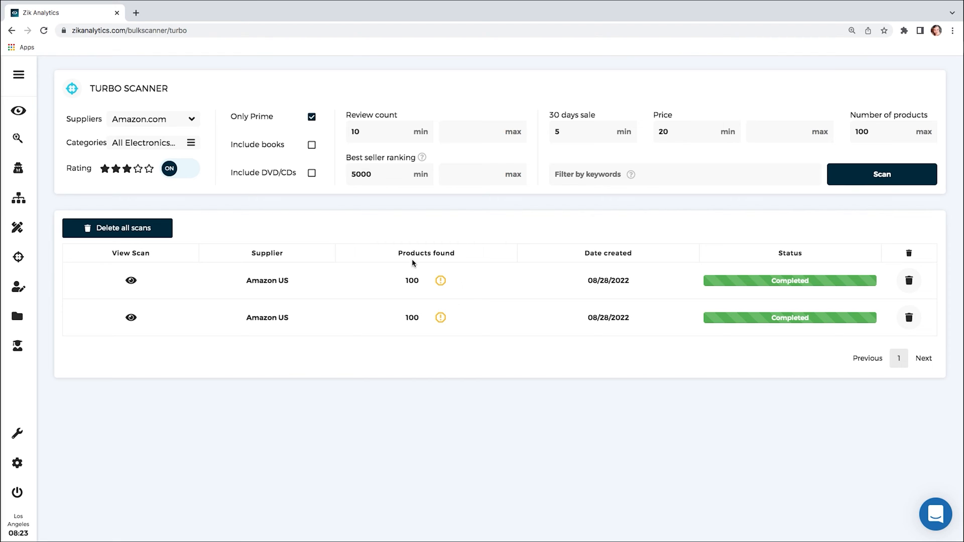
drag(421, 320, 404, 322)
click(131, 281)
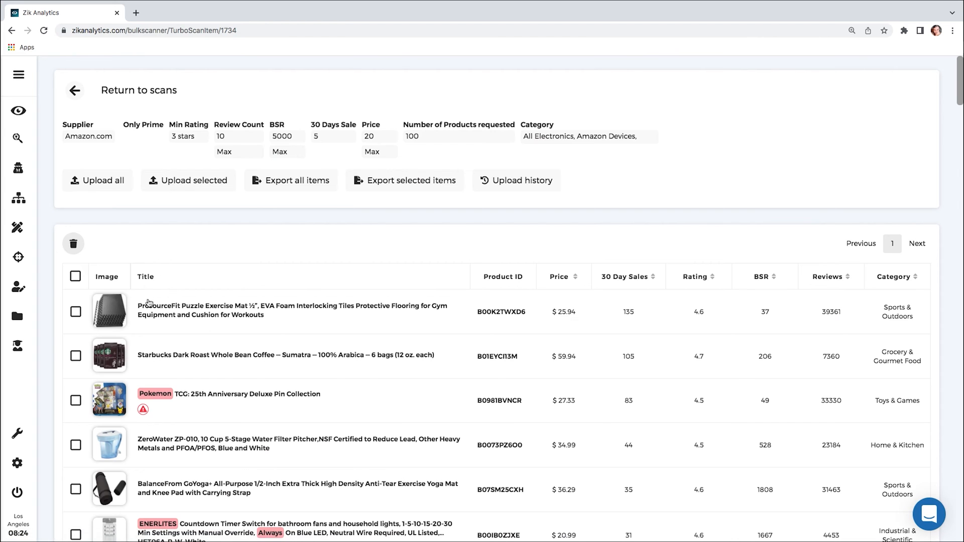
Browse the scanned product list and preview enlarged images of the items.
mouse_move(121, 309)
scroll(121, 308, down, 3)
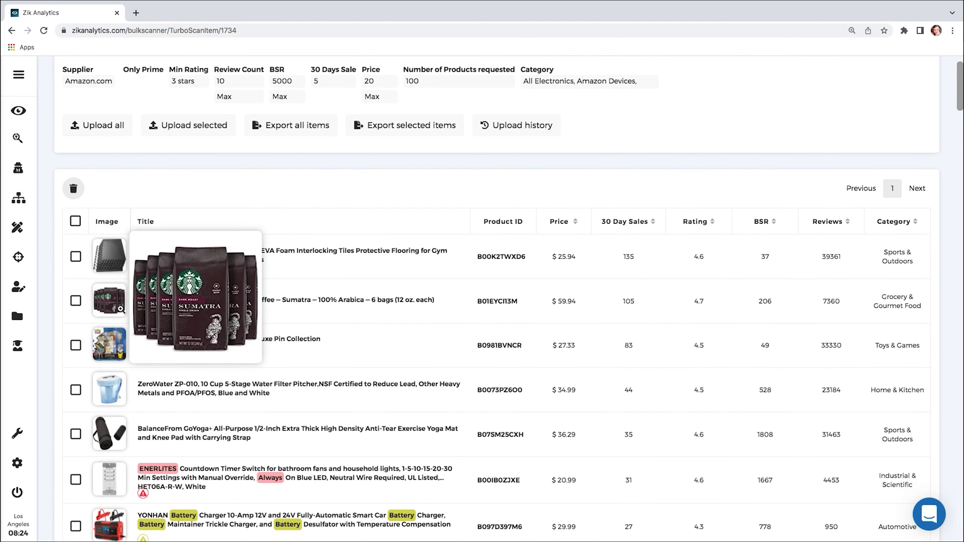
scroll(120, 308, down, 3)
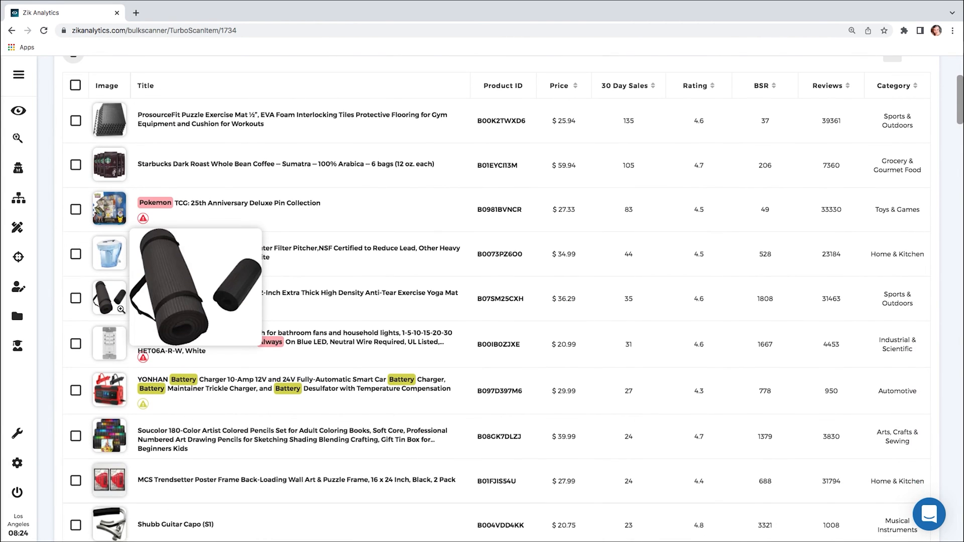
scroll(241, 401, down, 3)
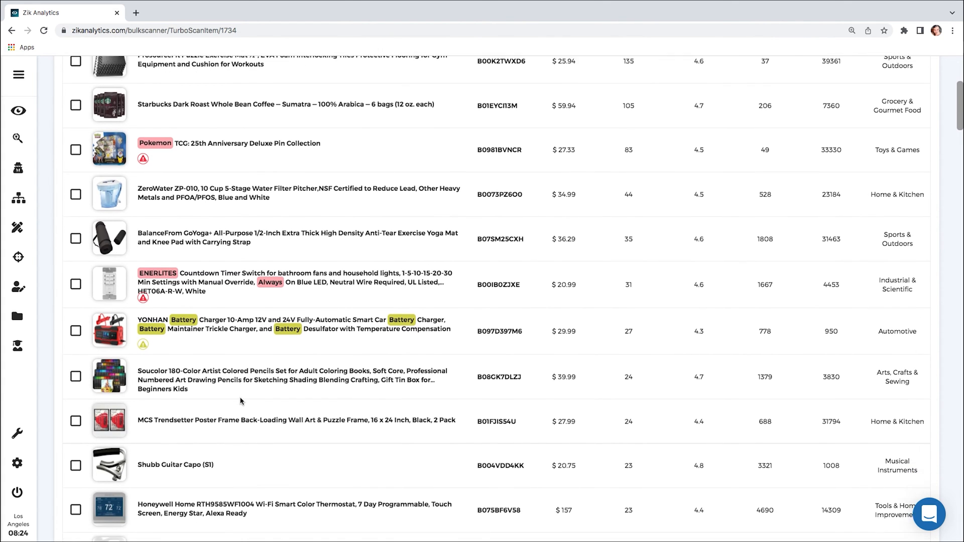
scroll(241, 401, down, 3)
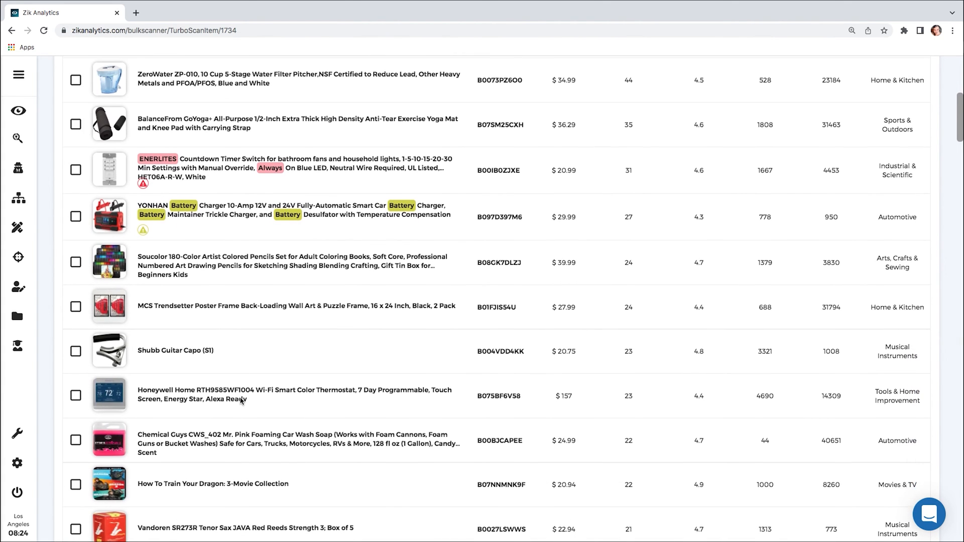
scroll(241, 400, up, 10)
mouse_move(180, 299)
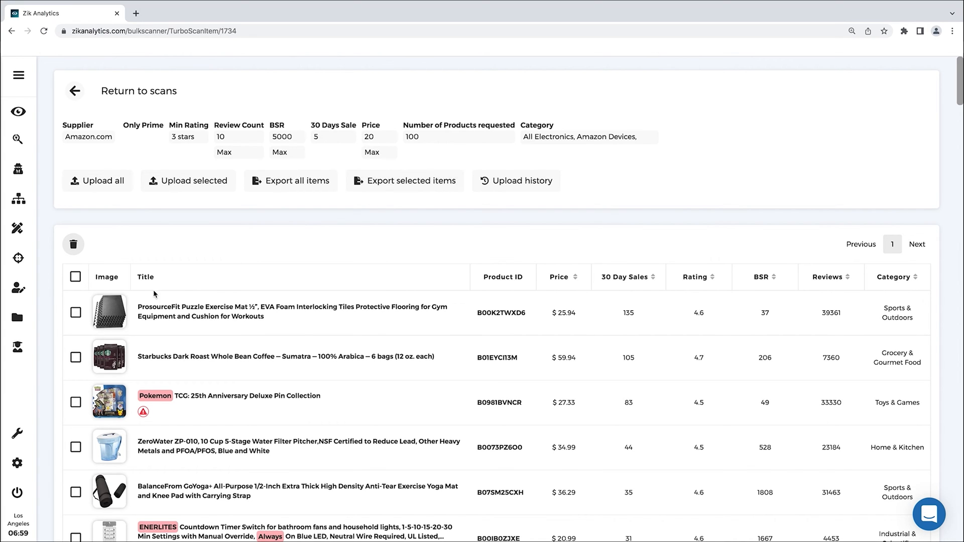
Select the ProsourceFit exercise mat and the Starbucks coffee, and export only the selected items.
click(76, 314)
click(75, 359)
click(393, 184)
Export all scanned items and look through the downloaded CSV file in Numbers.
click(288, 185)
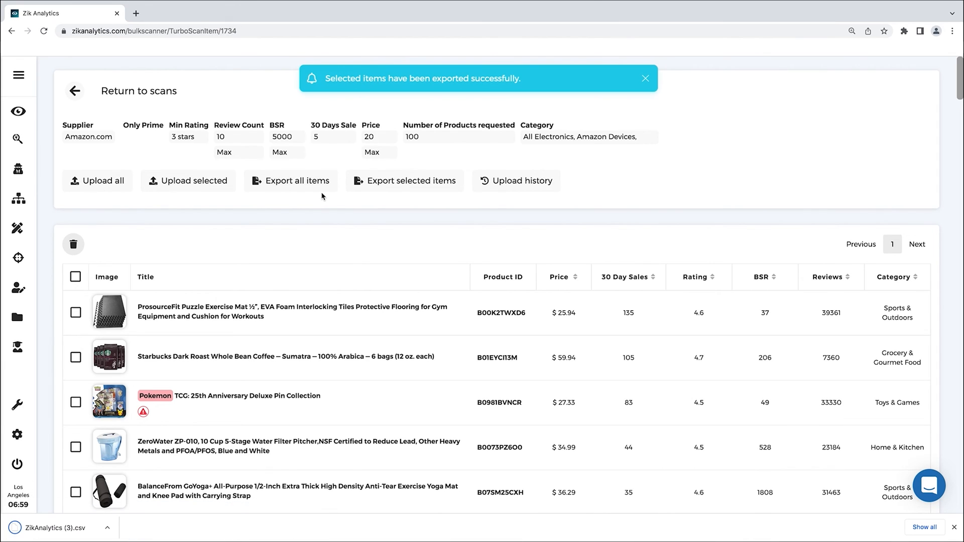
click(75, 530)
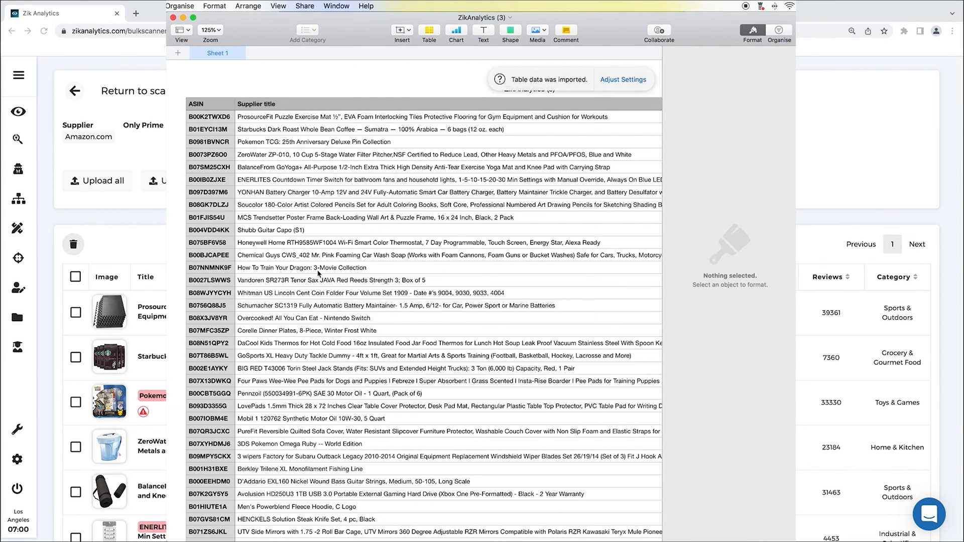
scroll(318, 273, down, 5)
scroll(318, 273, up, 4)
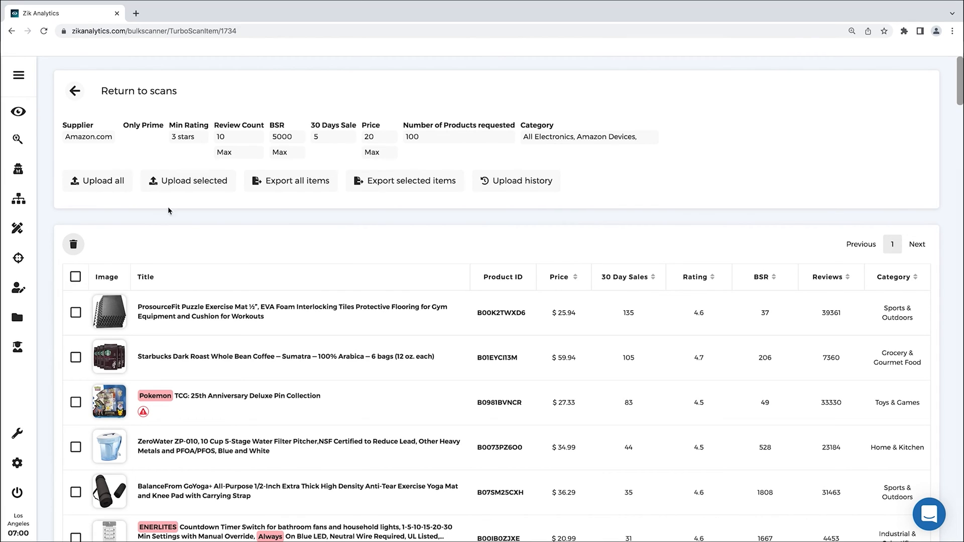
View the lister connection options for uploading all items, and request an upload of only the exercise mat and the Starbucks coffee.
click(98, 183)
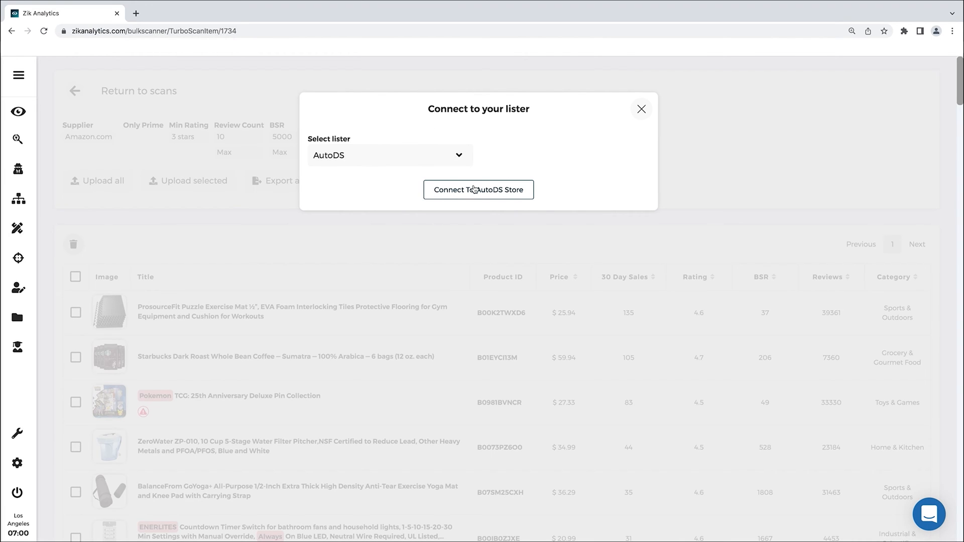
click(642, 109)
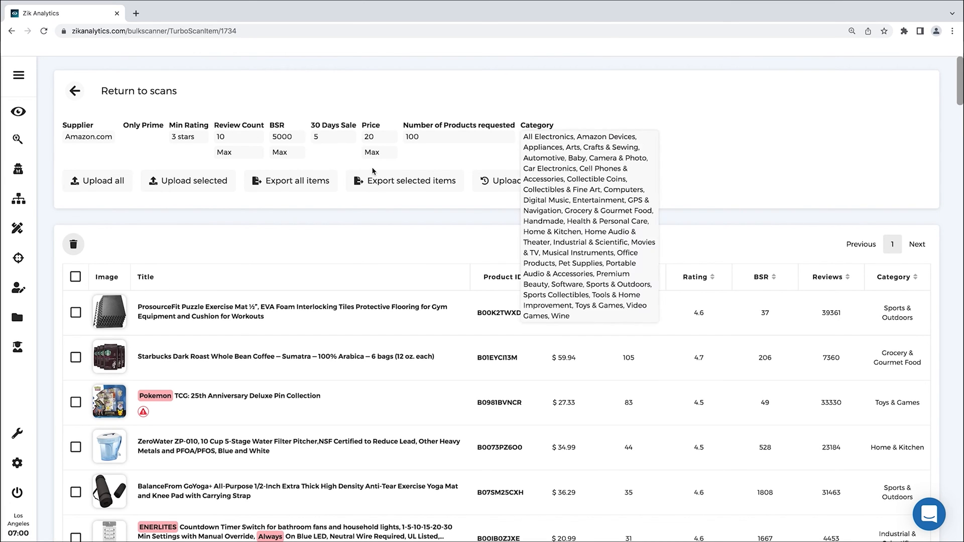
click(76, 313)
click(75, 357)
click(176, 183)
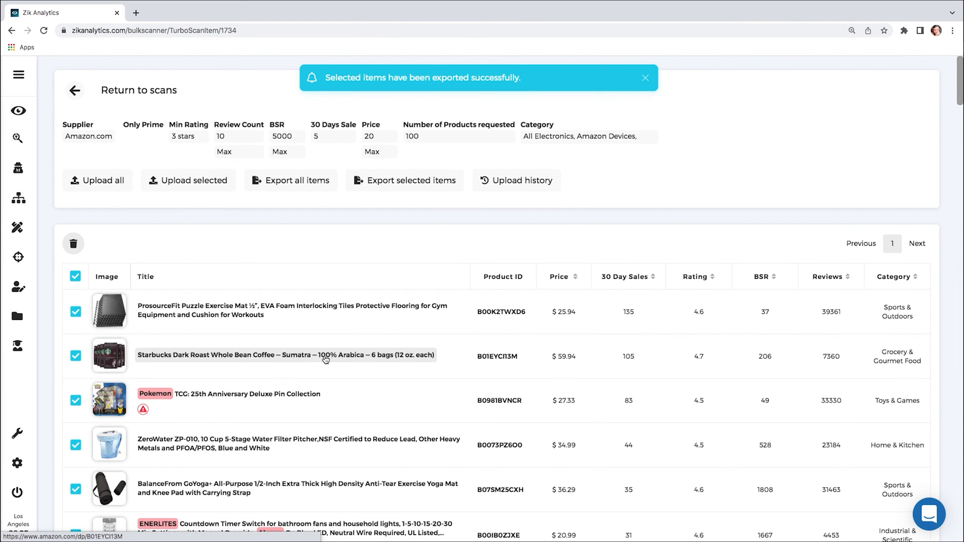
Examine the risk warnings on the flagged Pokemon collection and YONHAN battery charger, and on the items further down the list.
scroll(324, 355, down, 4)
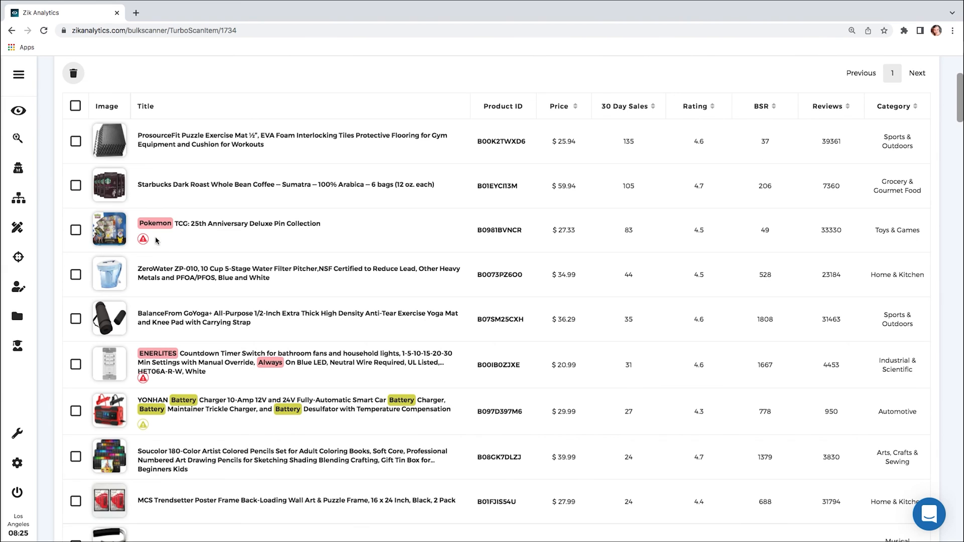
mouse_move(150, 226)
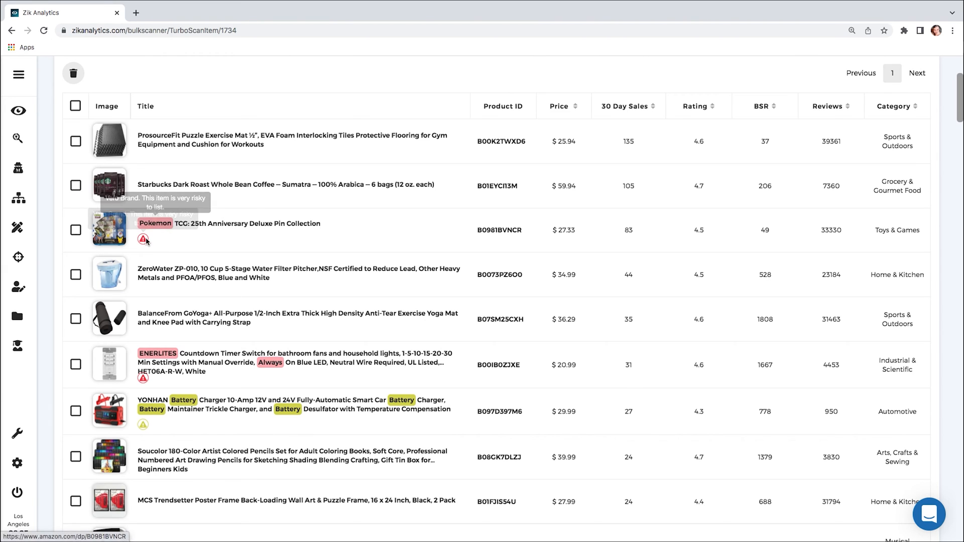
mouse_move(144, 425)
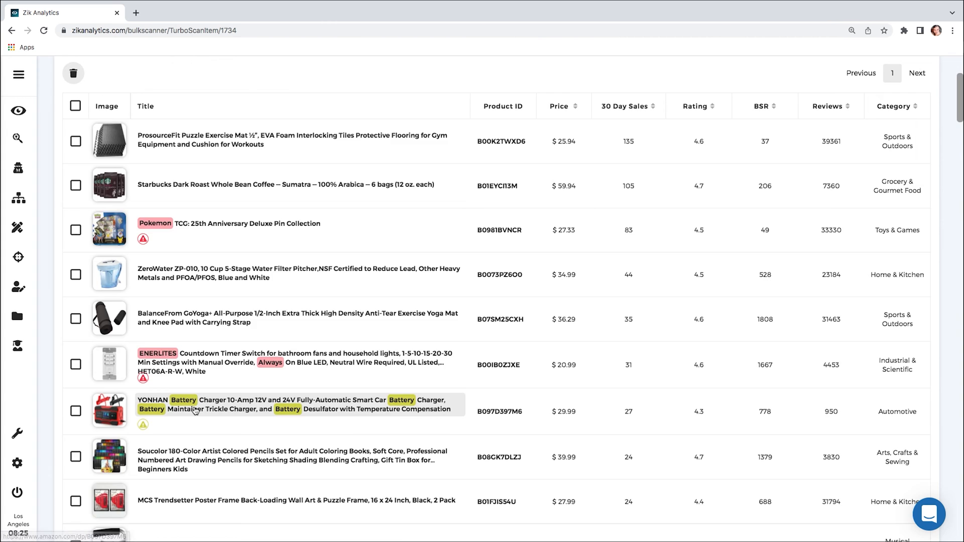
scroll(195, 410, down, 4)
scroll(195, 410, down, 1)
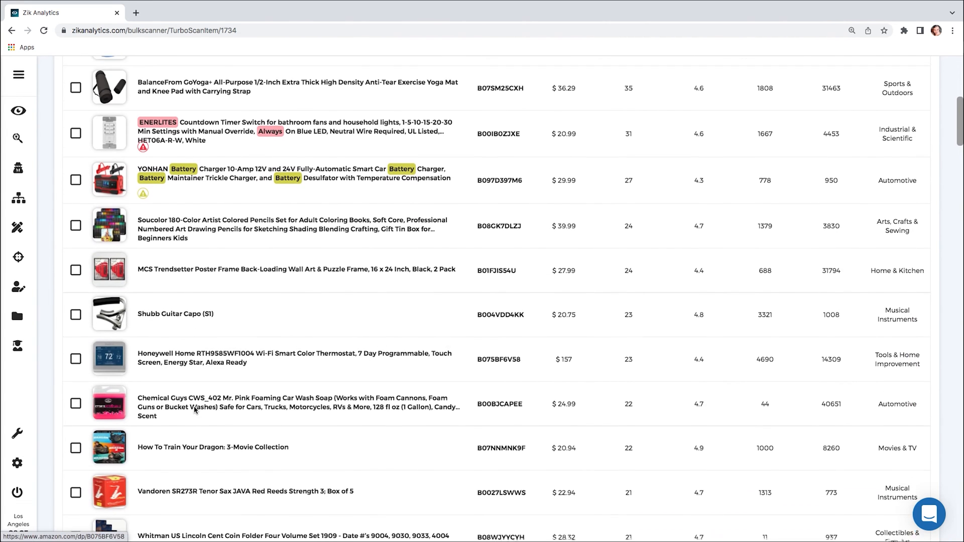
Leave the Amazon scan results and return to the list of Turbo Scanner scans.
right_click(195, 411)
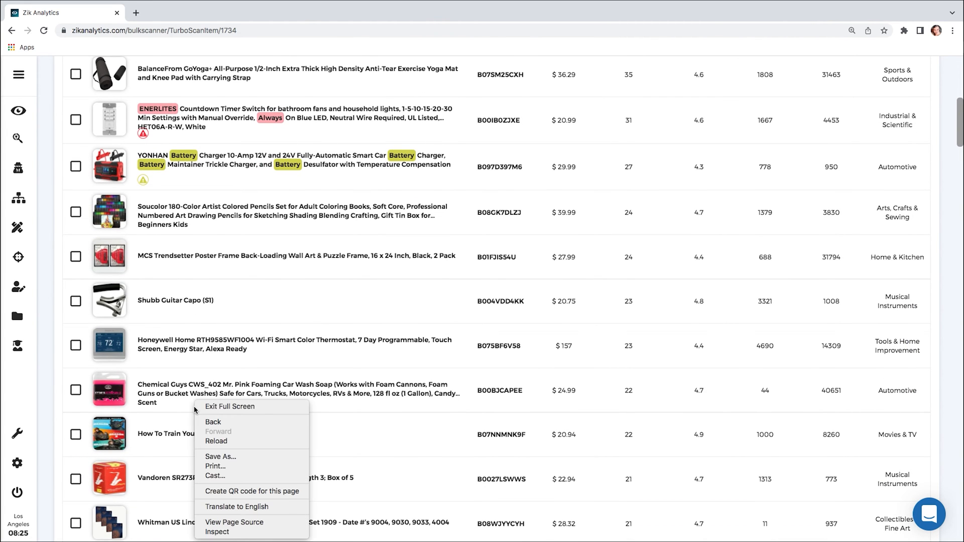
click(228, 372)
scroll(227, 372, up, 8)
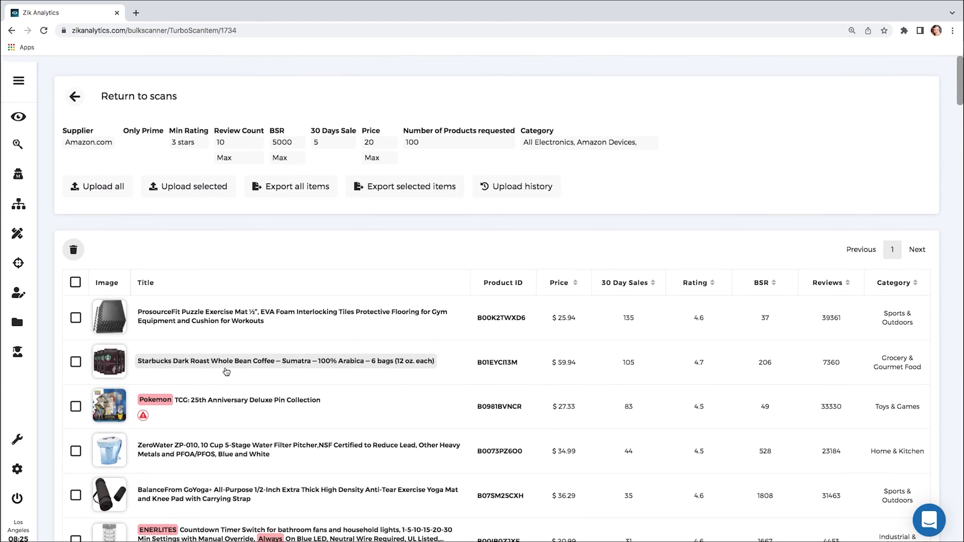
scroll(226, 371, down, 1)
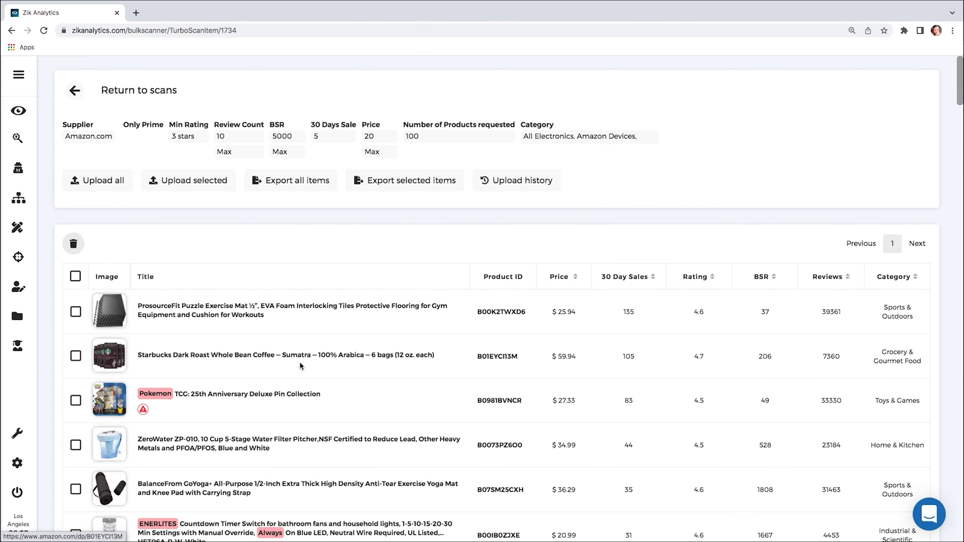
click(75, 91)
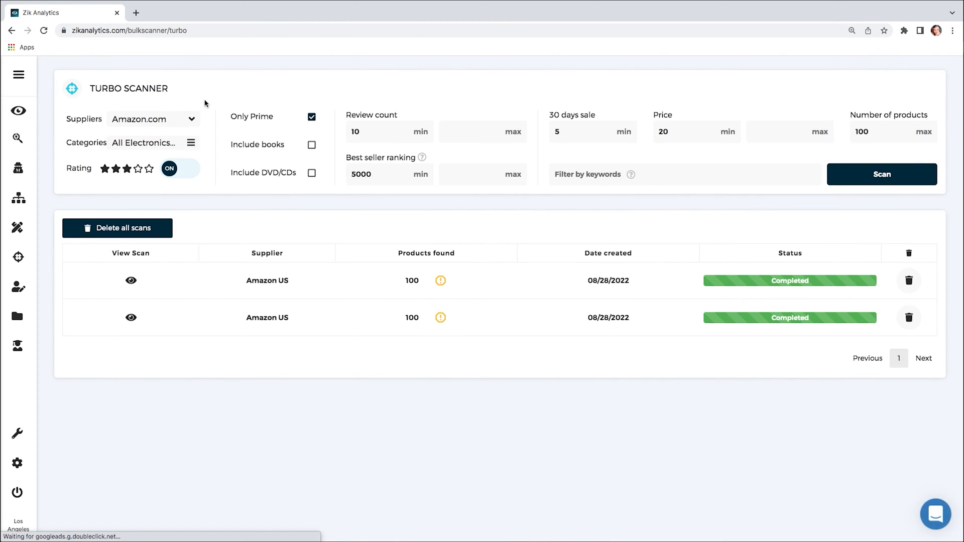
Set the scan's supplier to Walmart.com and limit the results to items sold by Walmart.
click(160, 124)
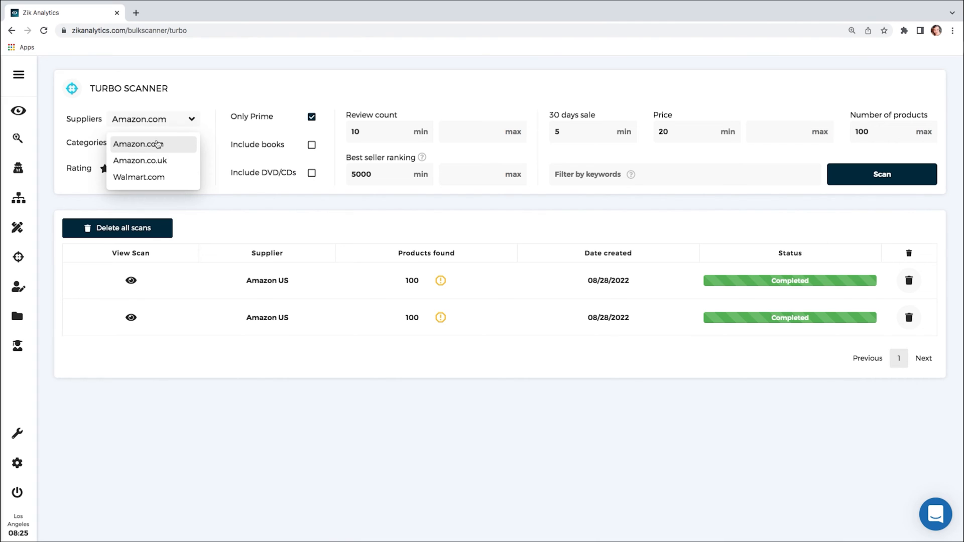
click(150, 179)
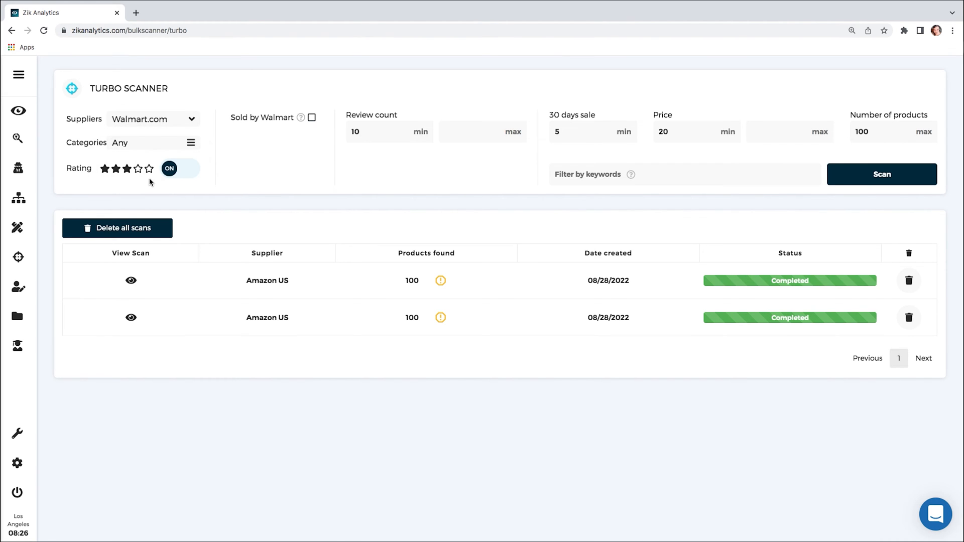
click(140, 119)
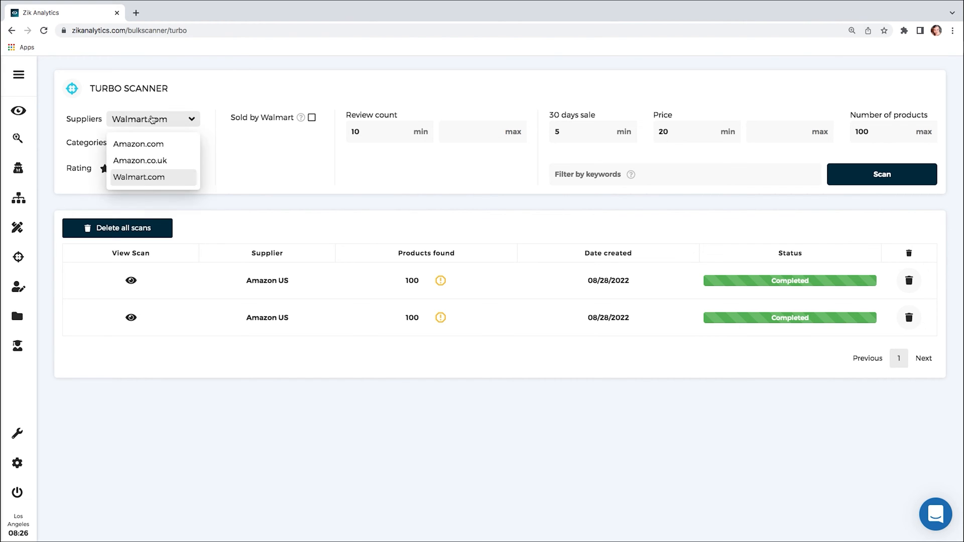
click(154, 181)
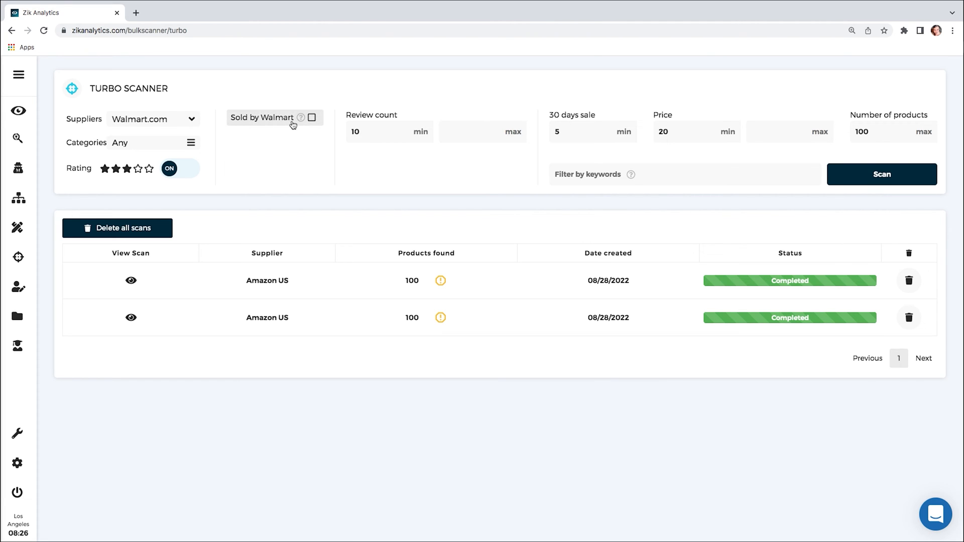
click(312, 117)
Select all Walmart categories except Walmart for Business and save the category selection.
click(159, 148)
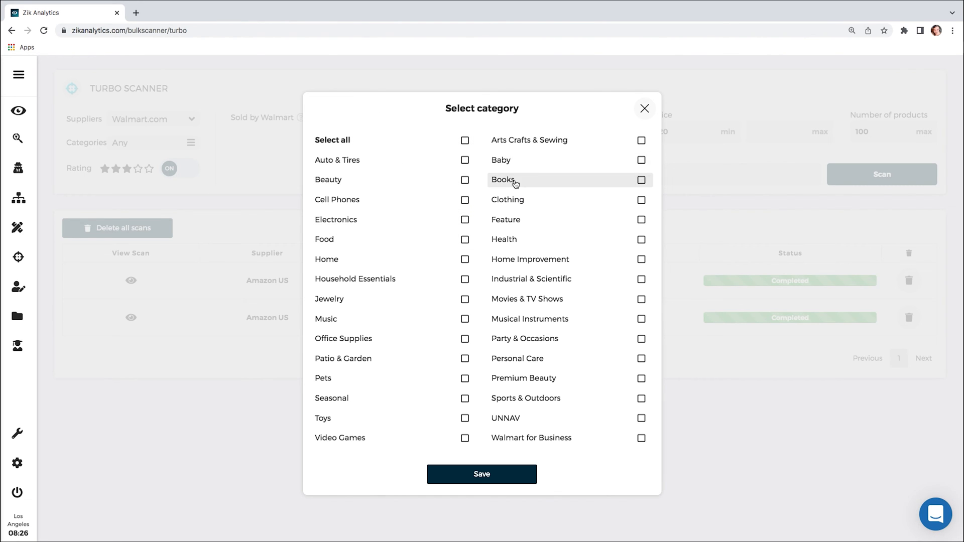
click(463, 142)
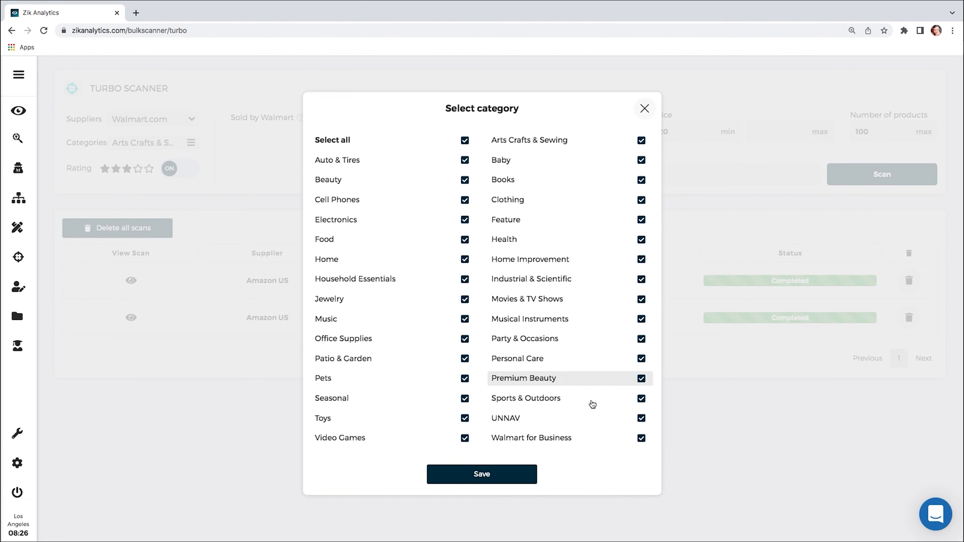
click(641, 438)
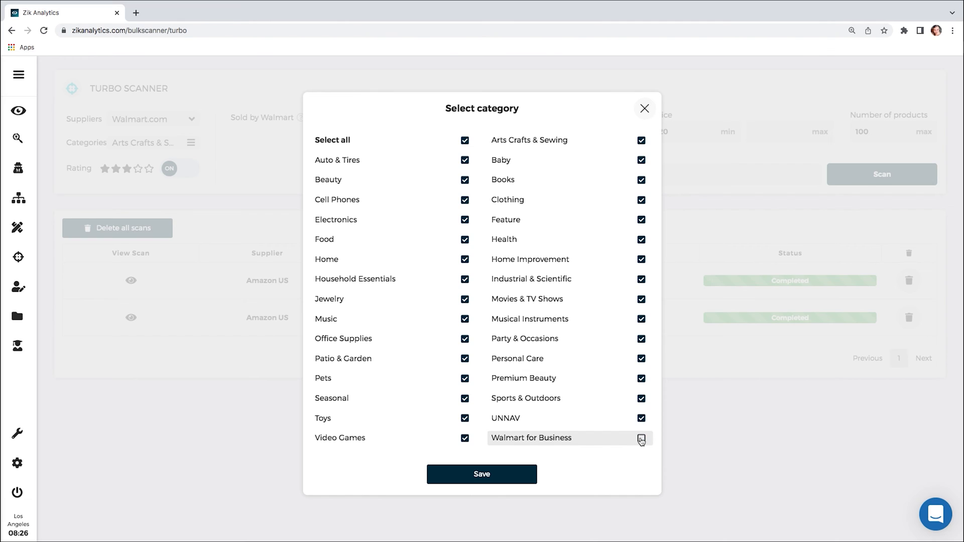
click(477, 474)
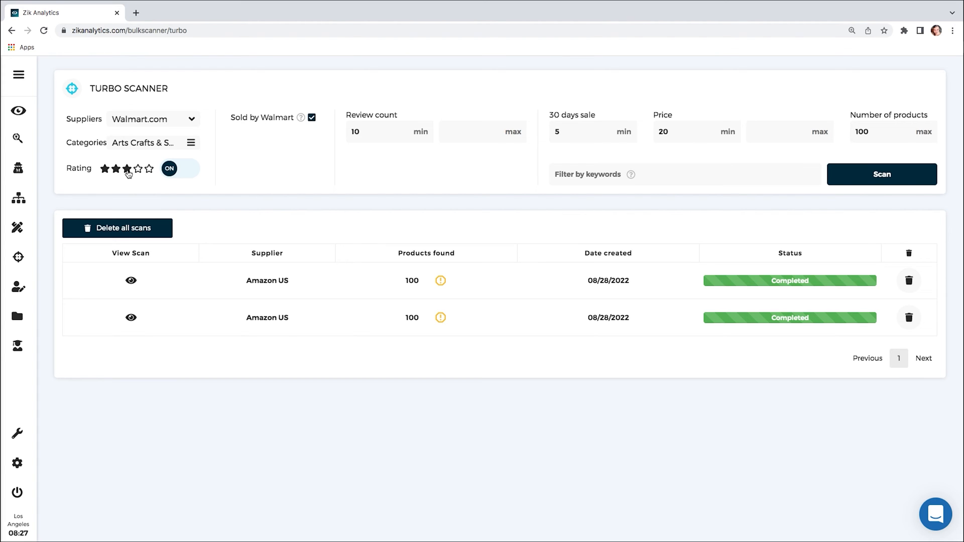
Turn off the rating filter, set the minimum review count to 1, and run the Walmart scan.
click(178, 175)
click(184, 172)
click(130, 169)
click(181, 173)
key(BackSpace)
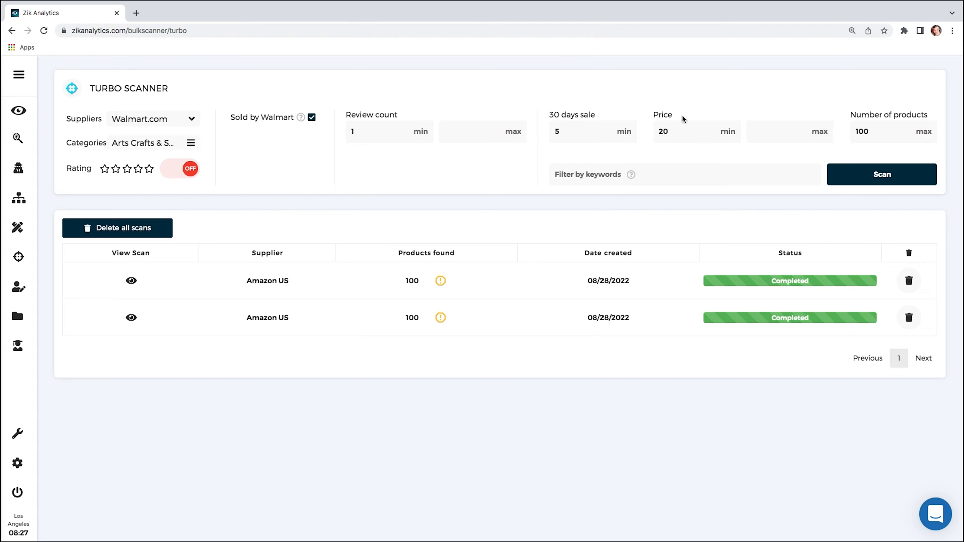
click(856, 186)
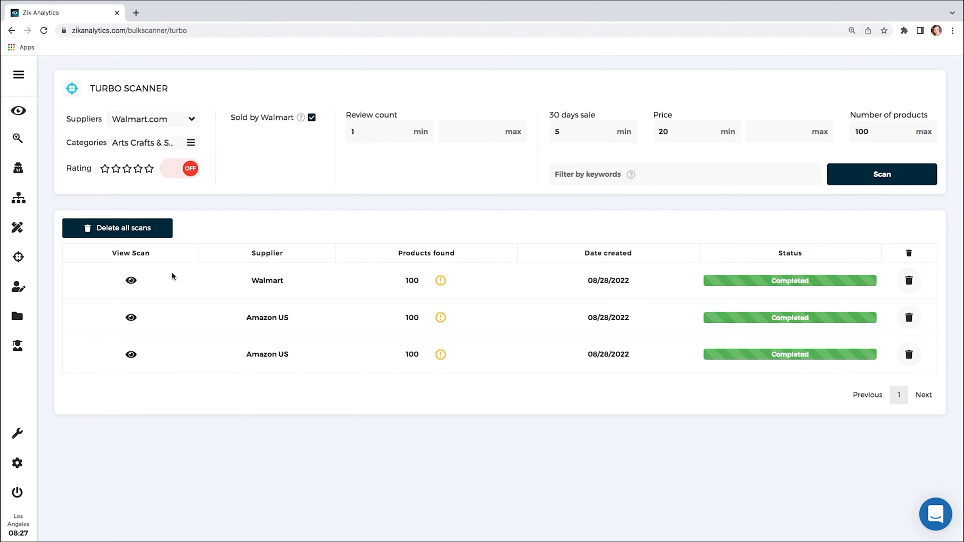
Open the completed Walmart scan and examine its products, sales figures and risk-flagged brands.
click(131, 282)
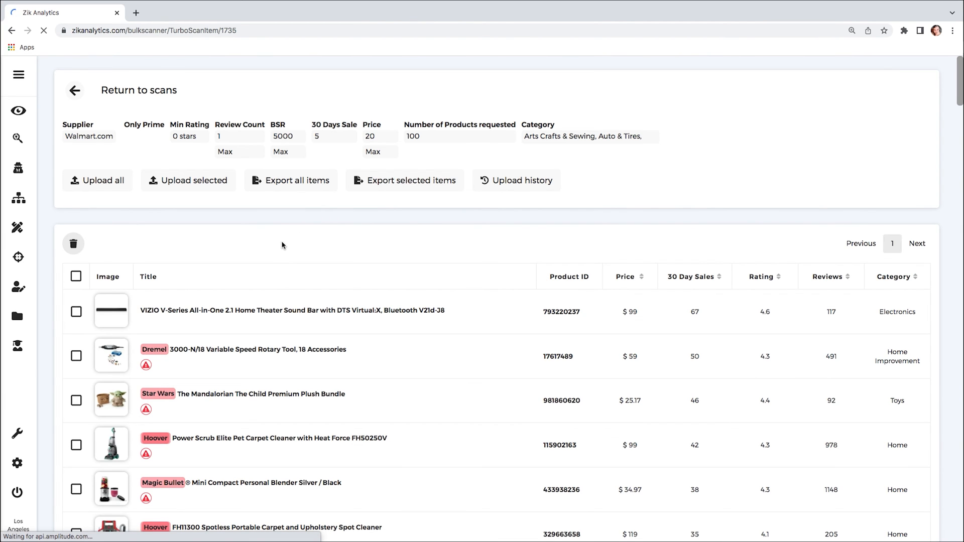
scroll(282, 245, down, 2)
scroll(281, 245, up, 2)
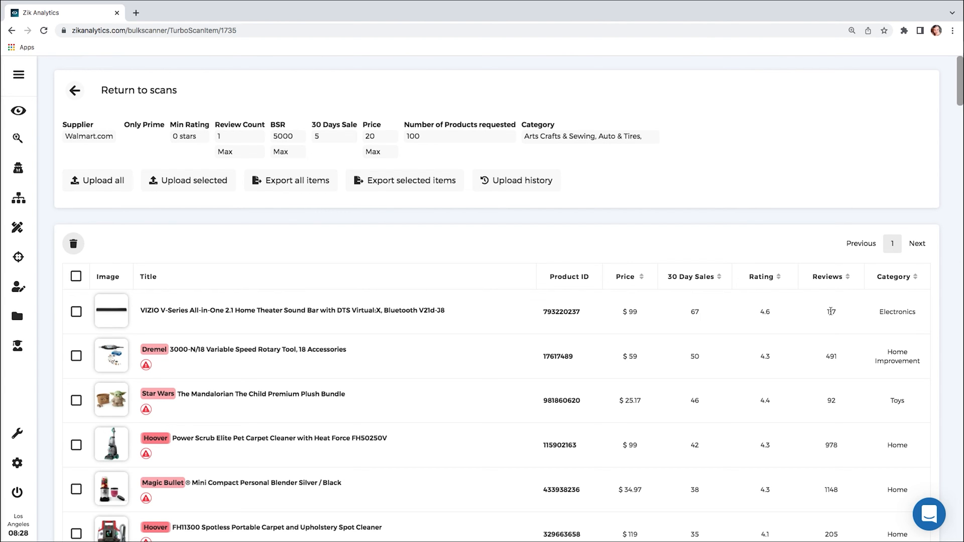
scroll(203, 333, down, 4)
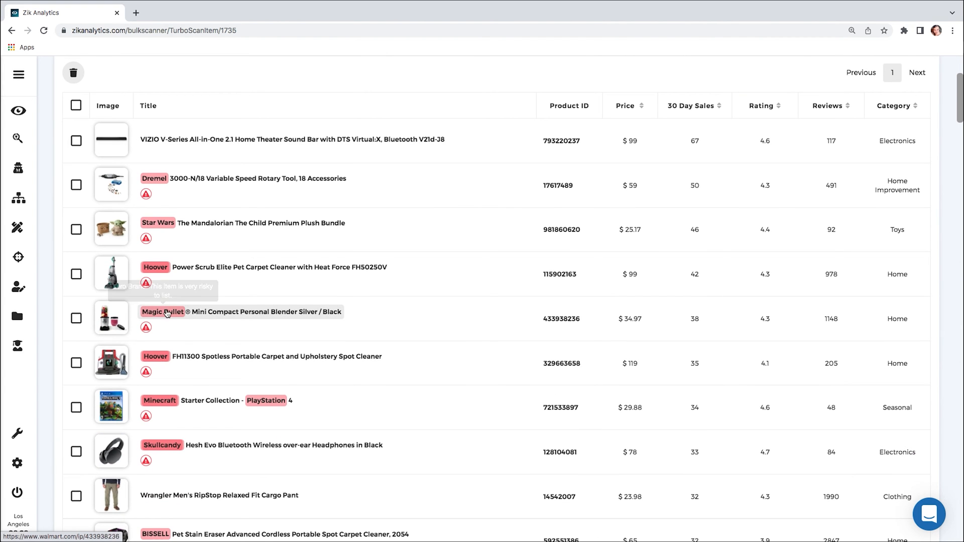
scroll(191, 314, down, 5)
scroll(190, 314, down, 9)
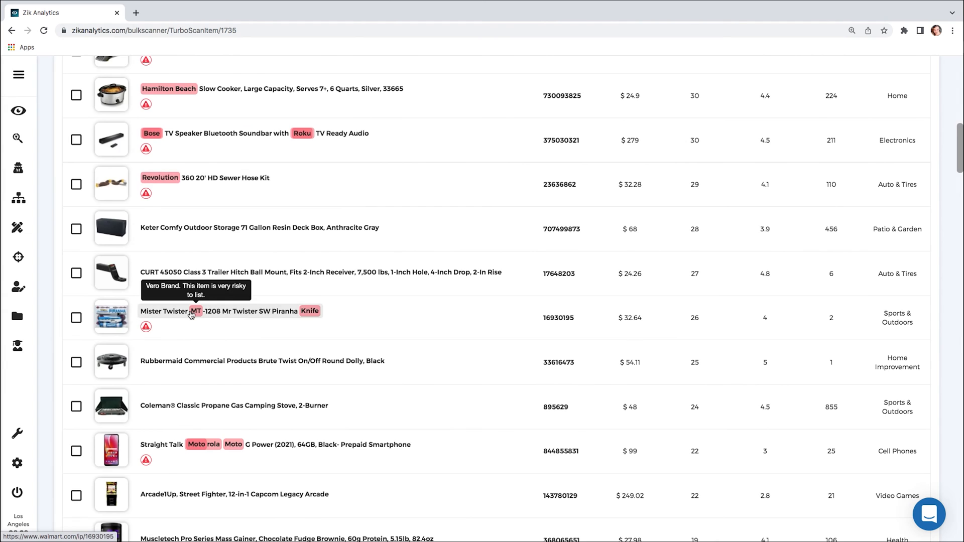
scroll(190, 315, up, 13)
scroll(190, 314, up, 5)
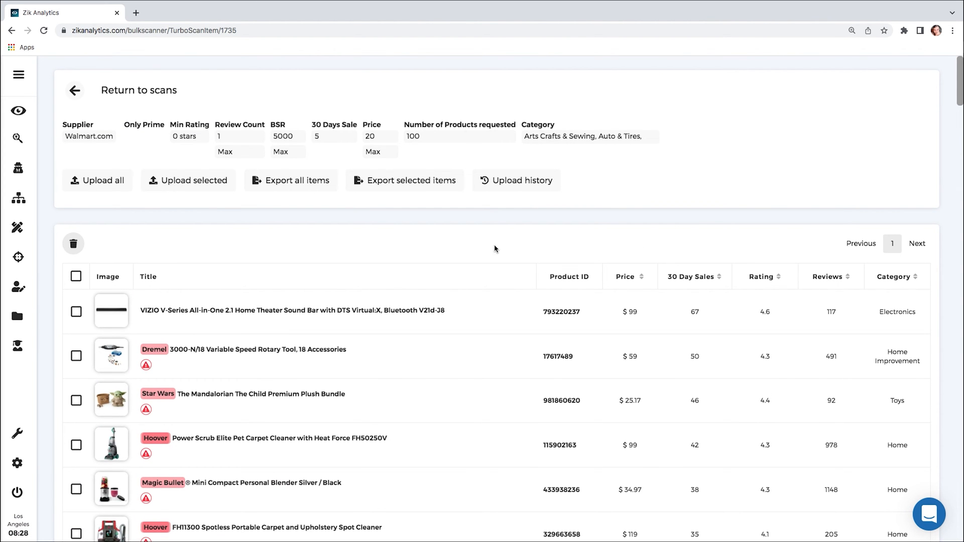
Leave the Walmart results, open the Autopilot tool and bring up the filters for a new scan.
click(74, 92)
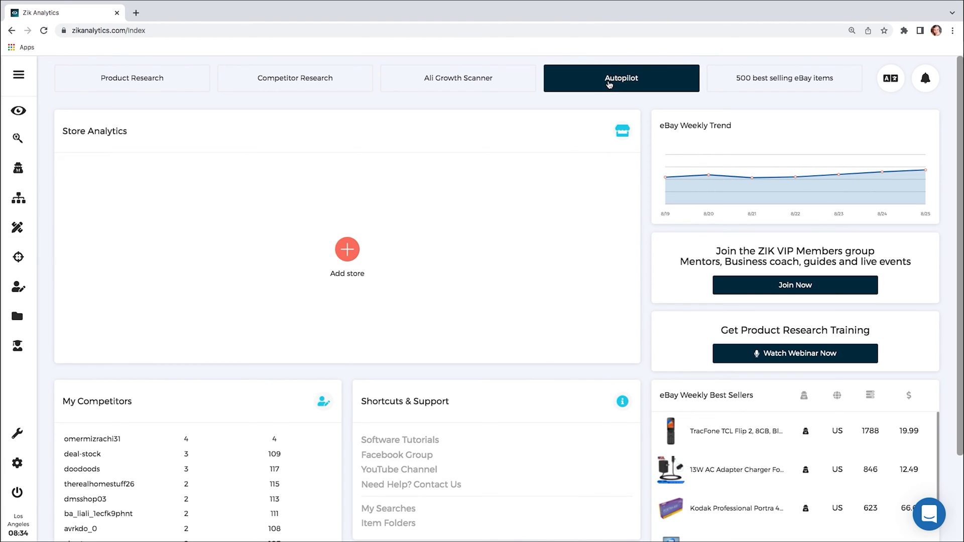
mouse_move(18, 257)
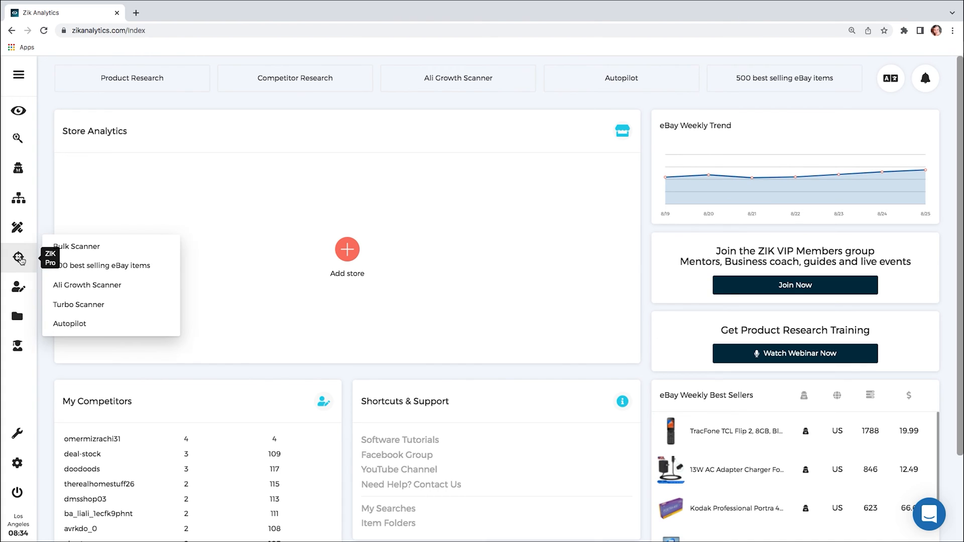
click(71, 324)
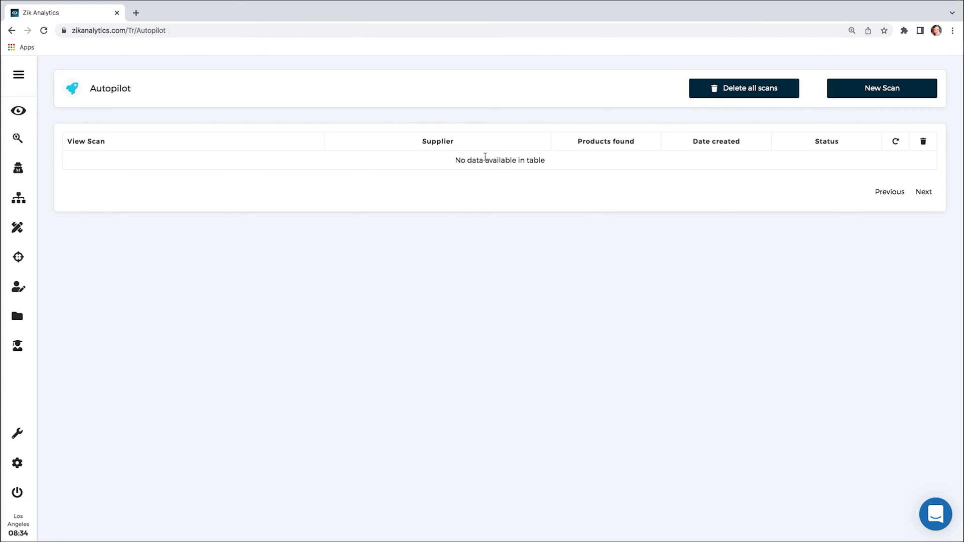
click(867, 88)
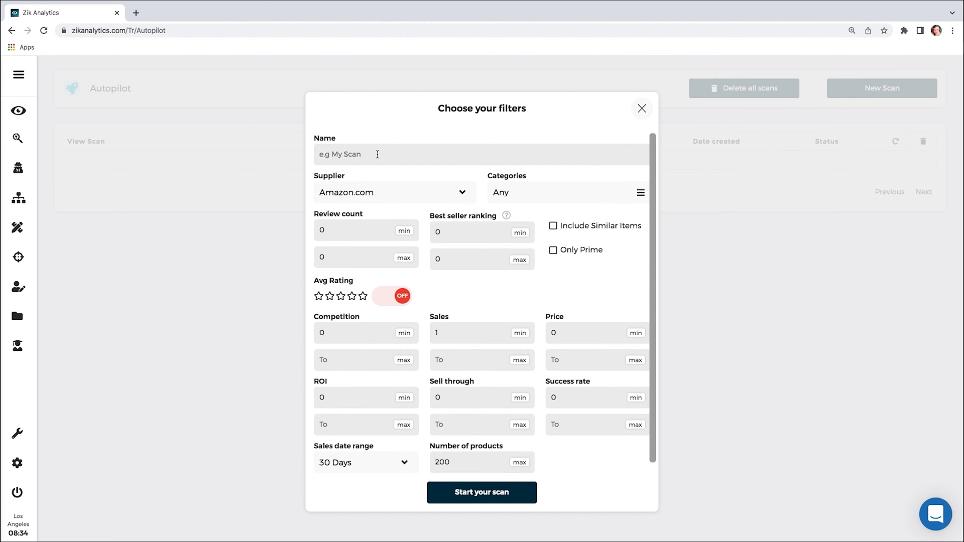
scroll(370, 206, down, 1)
scroll(370, 205, up, 1)
Name the Autopilot scan "test 123" and review the supplier options, keeping Amazon.com.
click(404, 189)
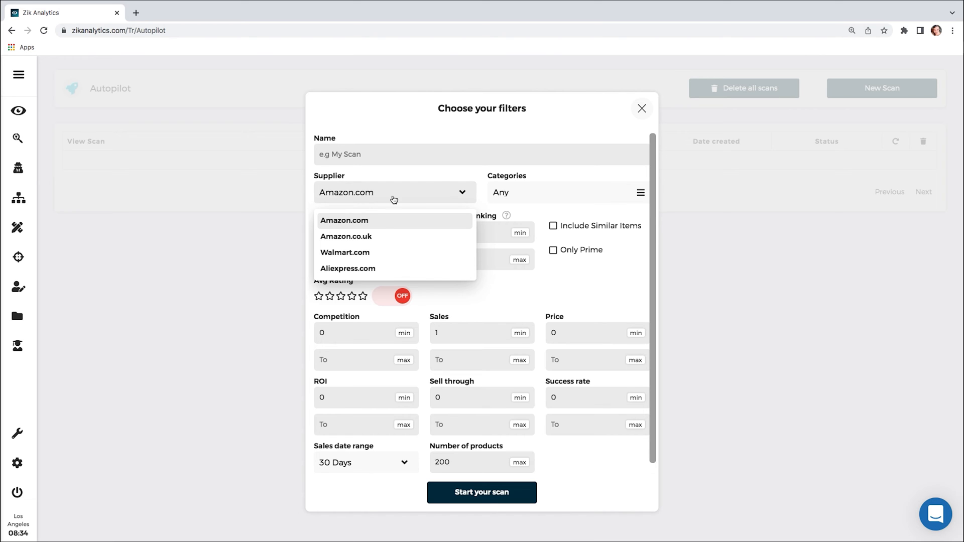
click(442, 175)
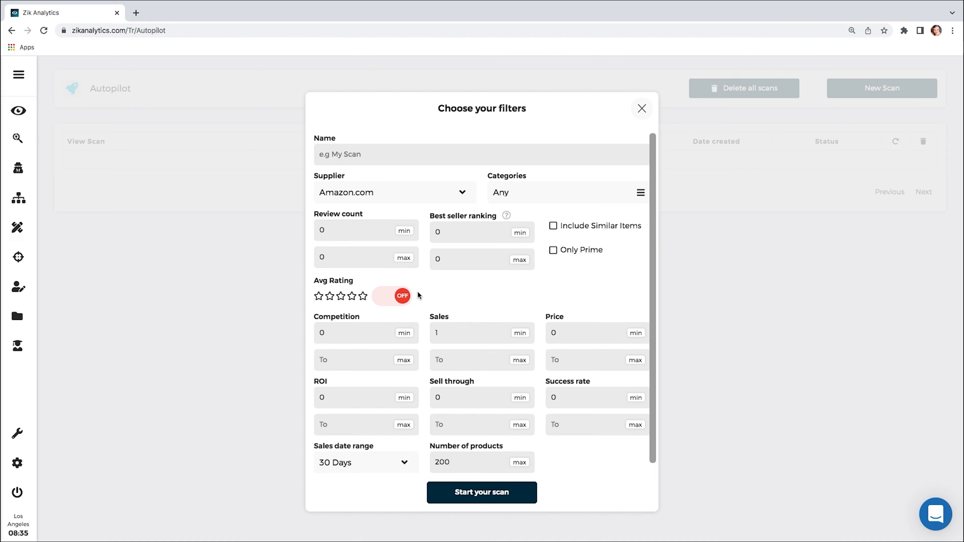
text(test 123)
click(393, 194)
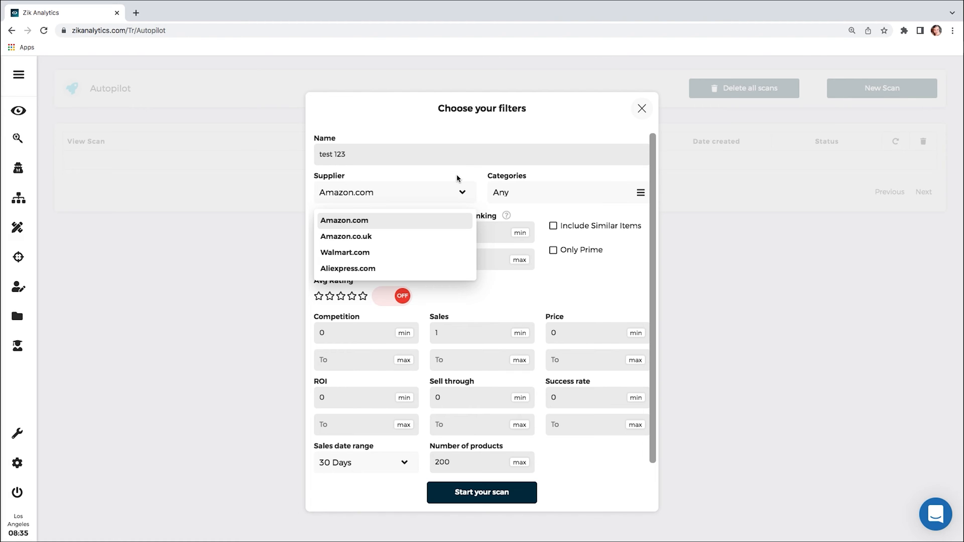
Select all categories except Amazon Devices, Apple Products, Books, and CDs & Vinyl, and save the category selection.
click(497, 194)
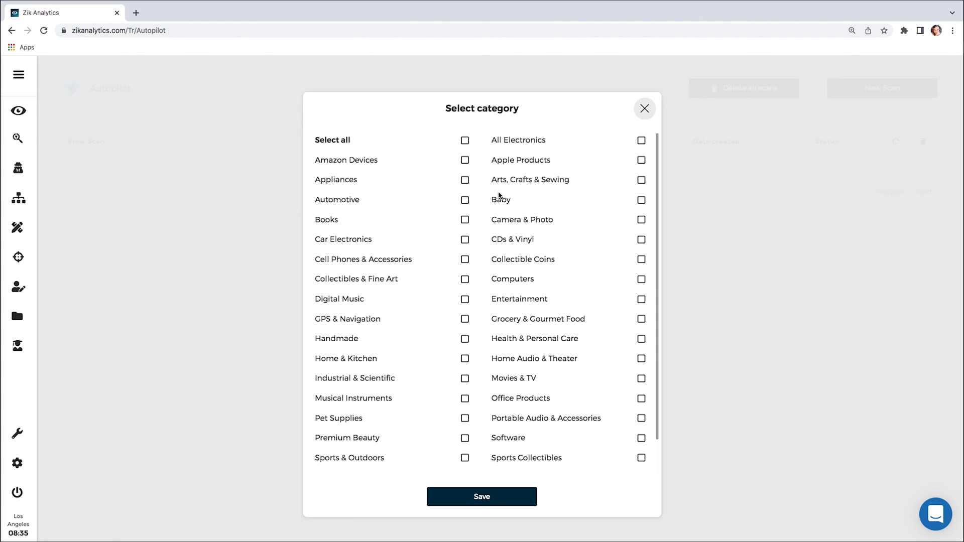
click(465, 142)
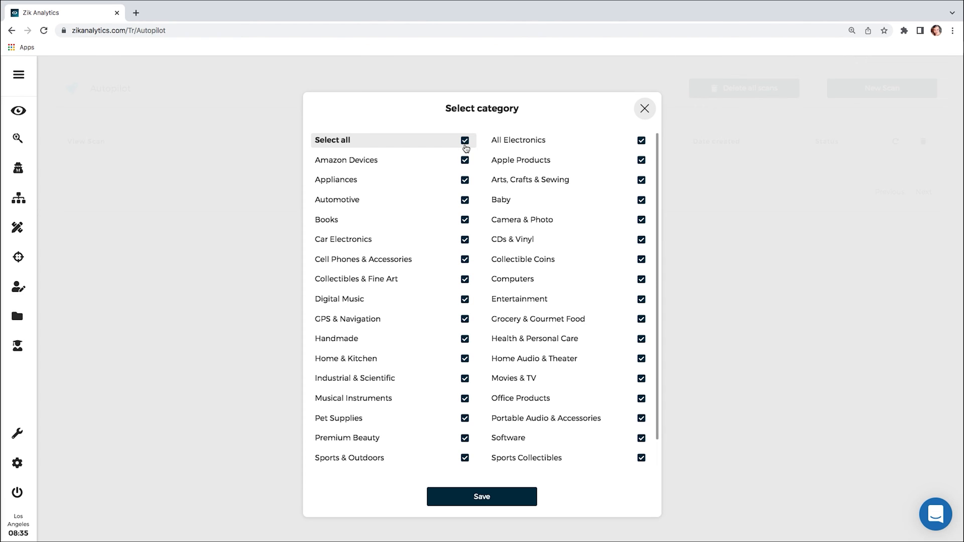
click(465, 220)
click(641, 160)
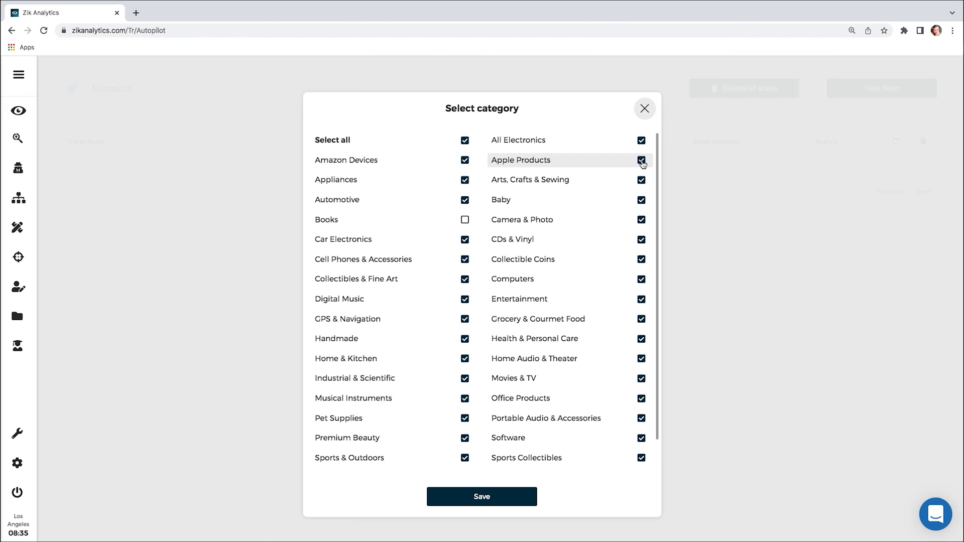
click(642, 160)
click(641, 239)
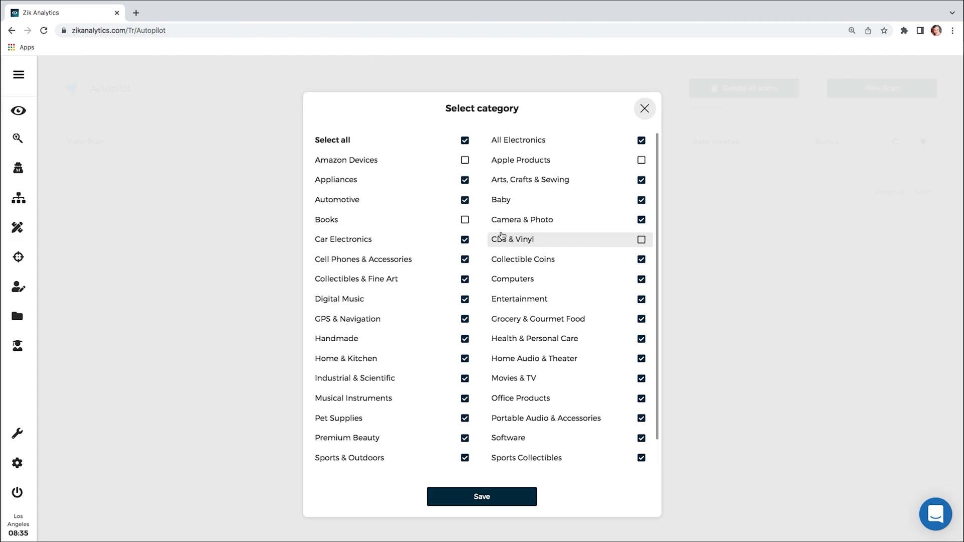
click(643, 141)
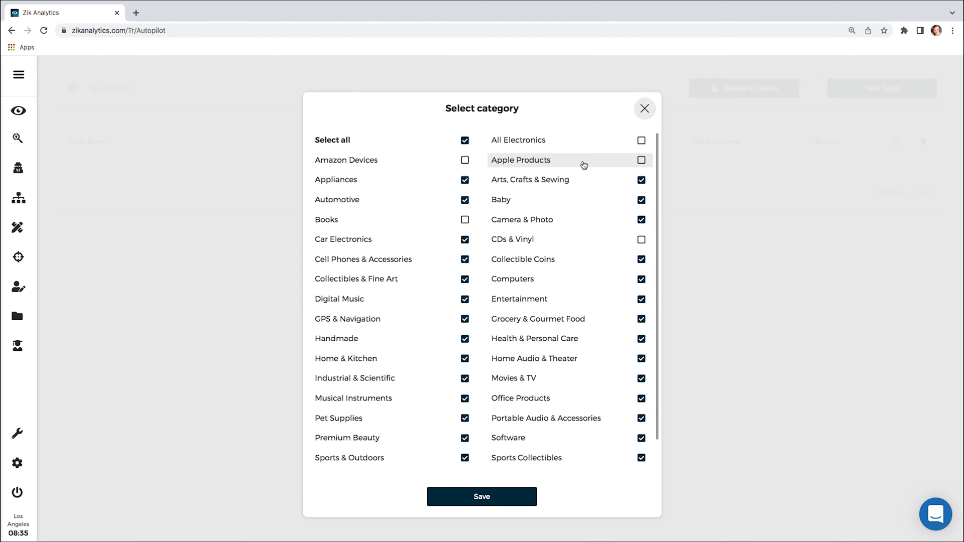
click(642, 142)
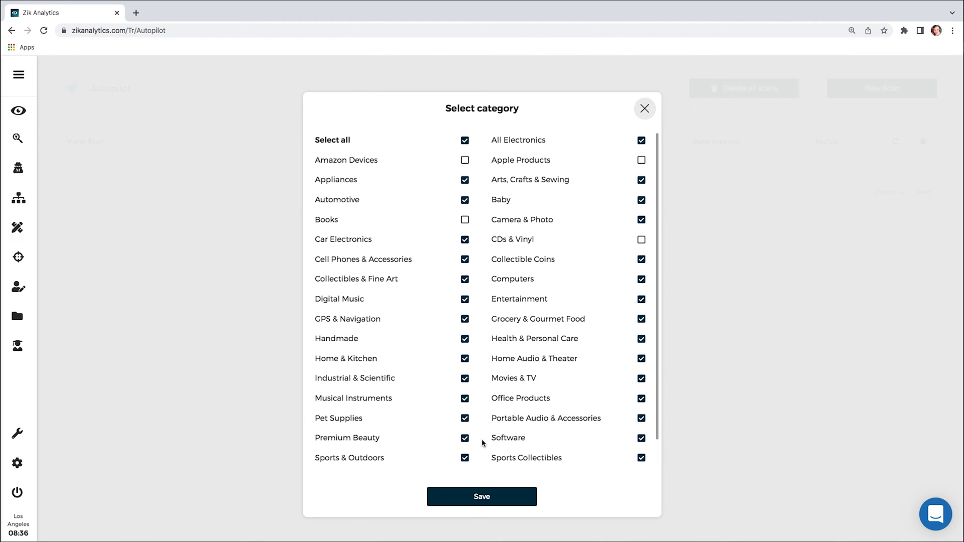
click(481, 496)
Set the Autopilot scan's minimum sales to 1 and its minimum review count to 10.
click(444, 331)
text(1)
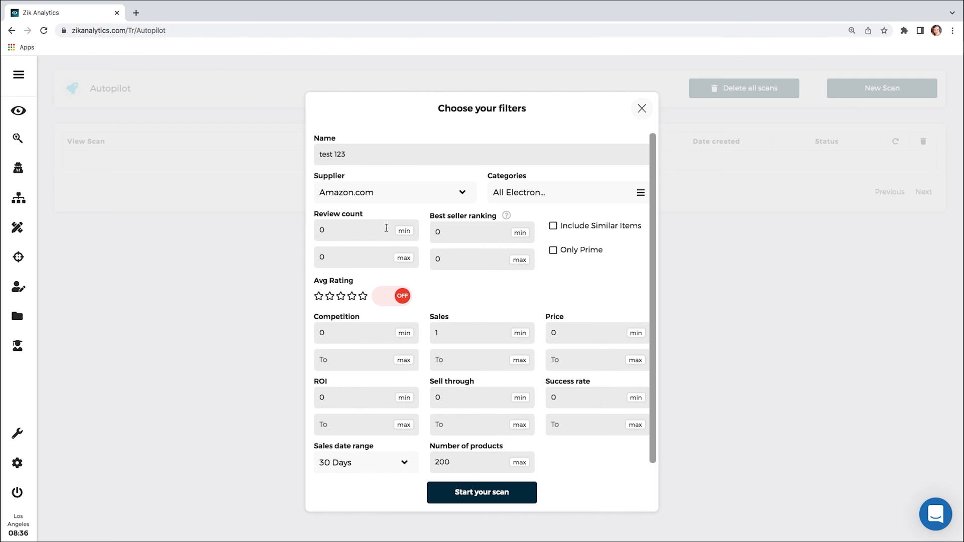
double_click(345, 232)
text(5)
key(BackSpace)
text(10)
click(399, 297)
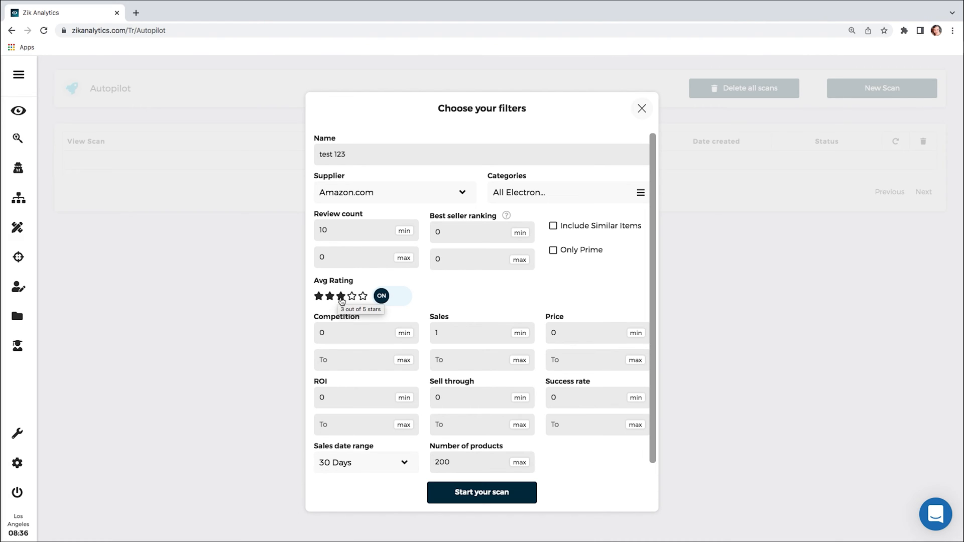
click(341, 296)
click(383, 300)
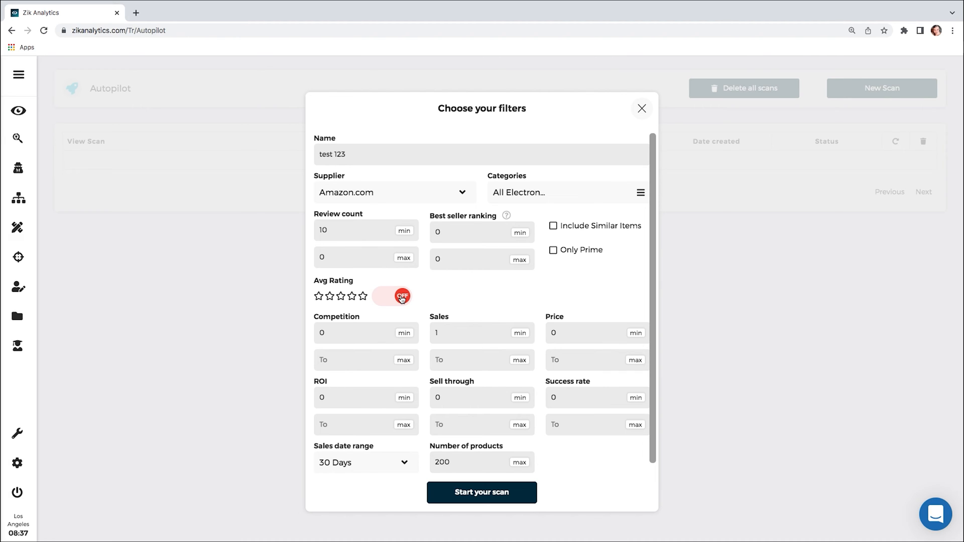
Turn on the average rating filter at three stars and set the minimum best seller ranking to 5000.
click(402, 297)
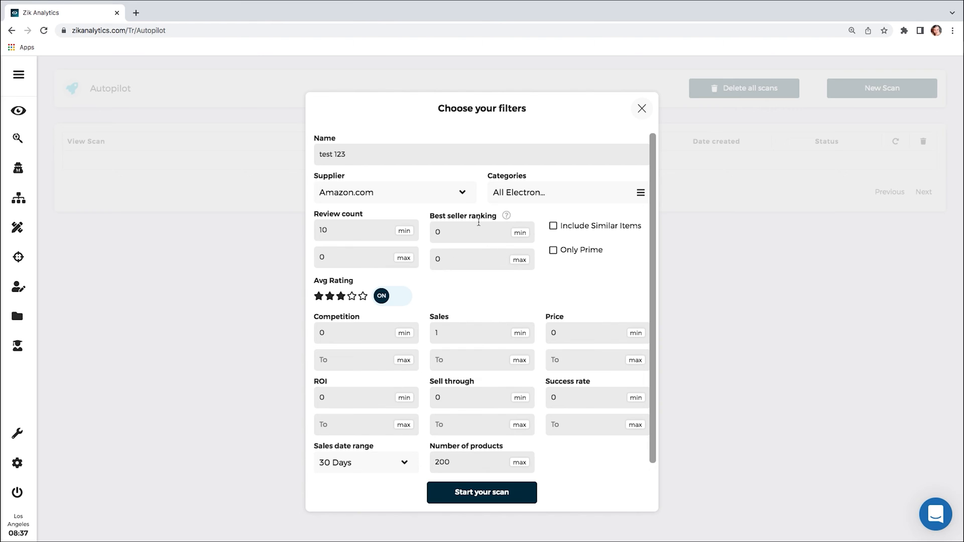
double_click(462, 235)
text(15000)
double_click(463, 235)
key(BackSpace)
text(1000)
key(BackSpace)
key(BackSpace)
key(BackSpace)
key(BackSpace)
text(5000)
Limit the scan to Prime products, include similar items, and set the maximum competition to 25.
click(555, 254)
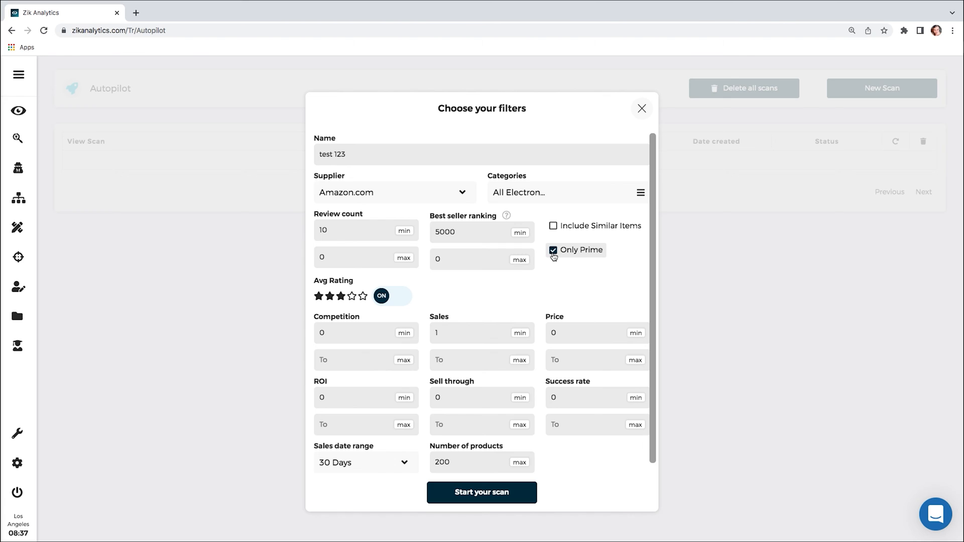
click(553, 226)
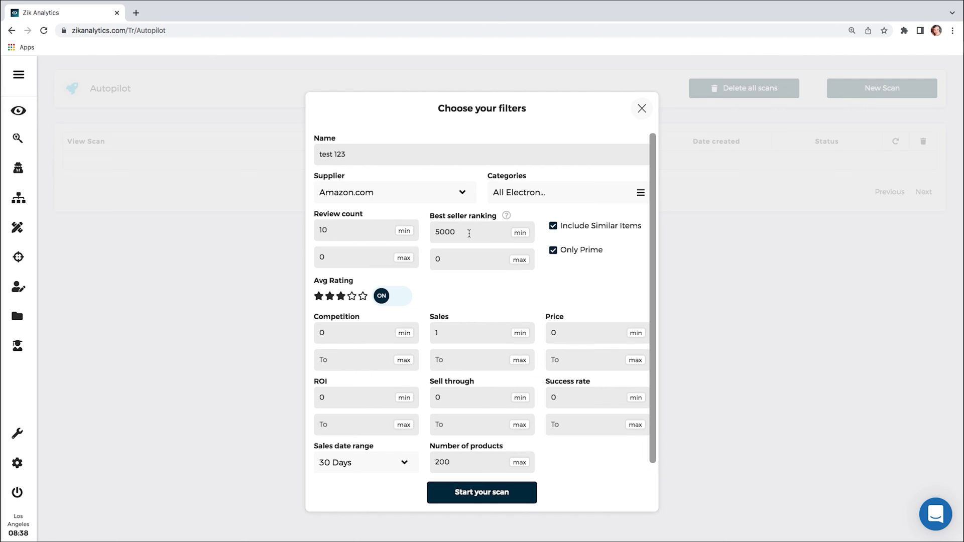
scroll(423, 332, down, 1)
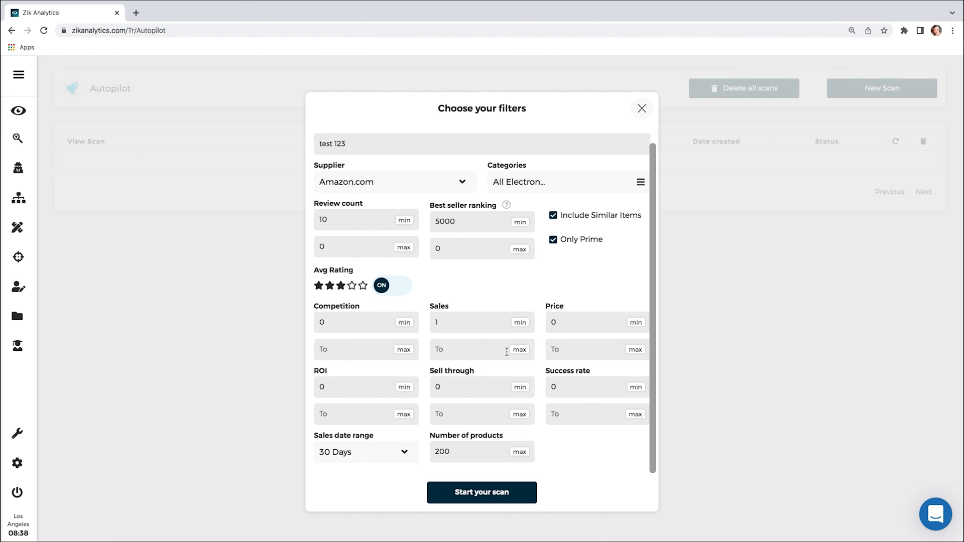
click(363, 346)
text(25)
Change the sales date range to 14 days and raise the minimum sales to 3.
click(369, 454)
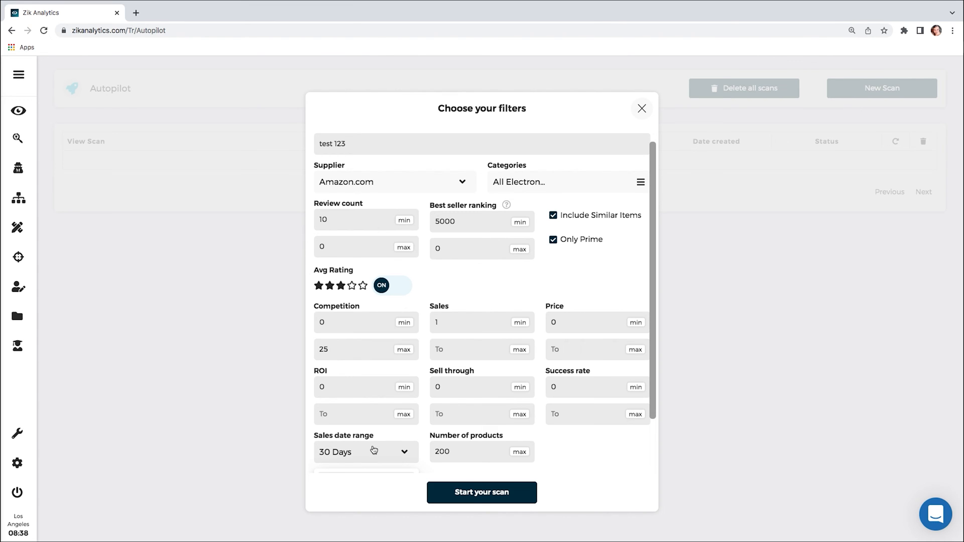
scroll(373, 450, down, 2)
click(359, 446)
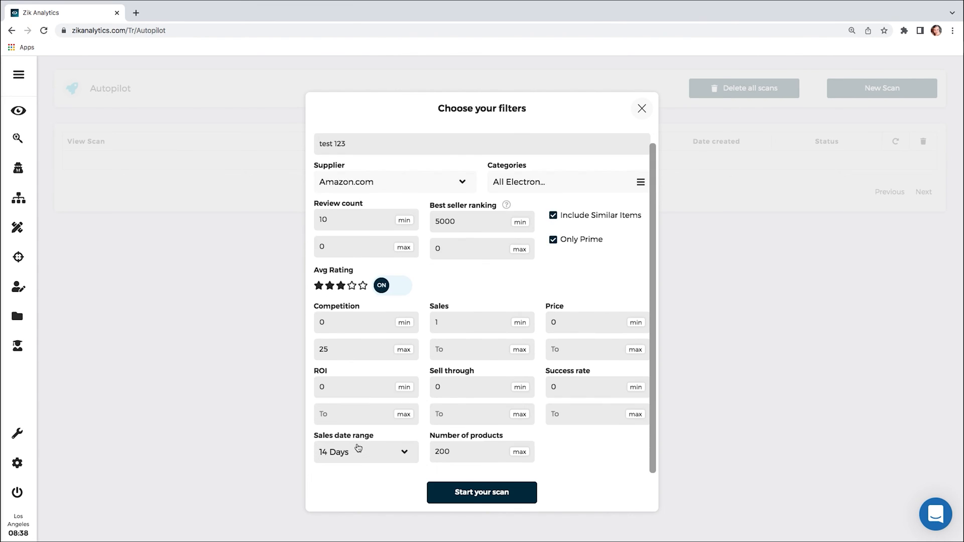
double_click(457, 324)
text(3)
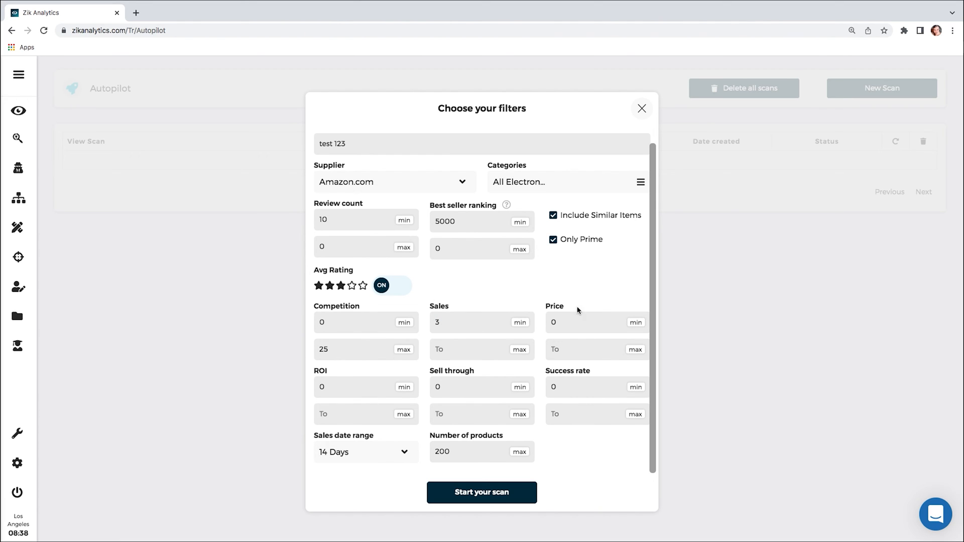
Set the scan's price range to a minimum of 20 and a maximum of 10000.
double_click(577, 324)
text(20)
click(641, 354)
text(10000)
Set the ROI range to 0.1 through 10000 and the maximum sales to 10000.
scroll(384, 351, down, 1)
click(404, 411)
text(10000)
click(521, 351)
text(10000)
click(346, 391)
text(.15)
key(BackSpace)
text(2)
Set the maximum sell through and the maximum success rate to 10000 each.
click(519, 419)
text(10000)
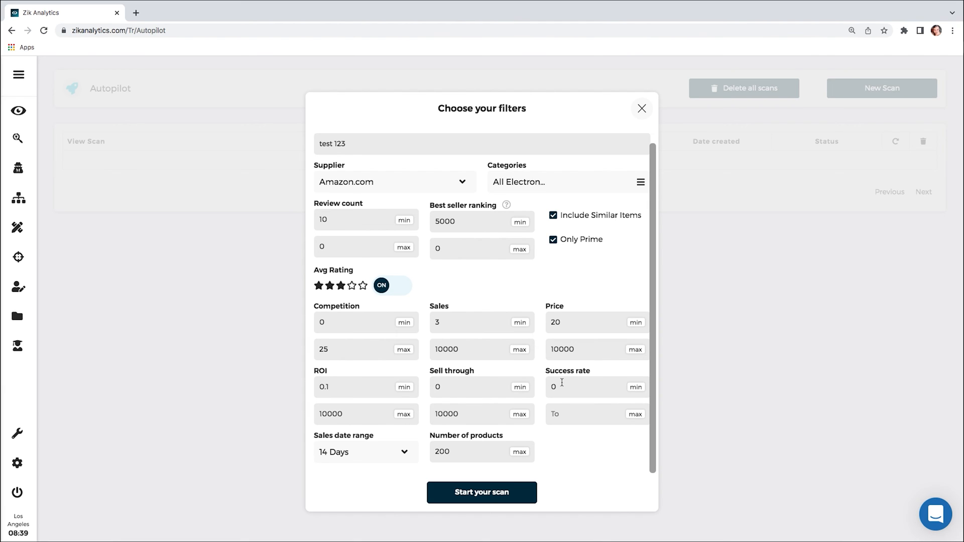
click(636, 417)
text(10000)
Try a success rate of 50 and a minimum sell through of 100 in the scan filters.
key(BackSpace)
text(50)
double_click(492, 386)
text(100)
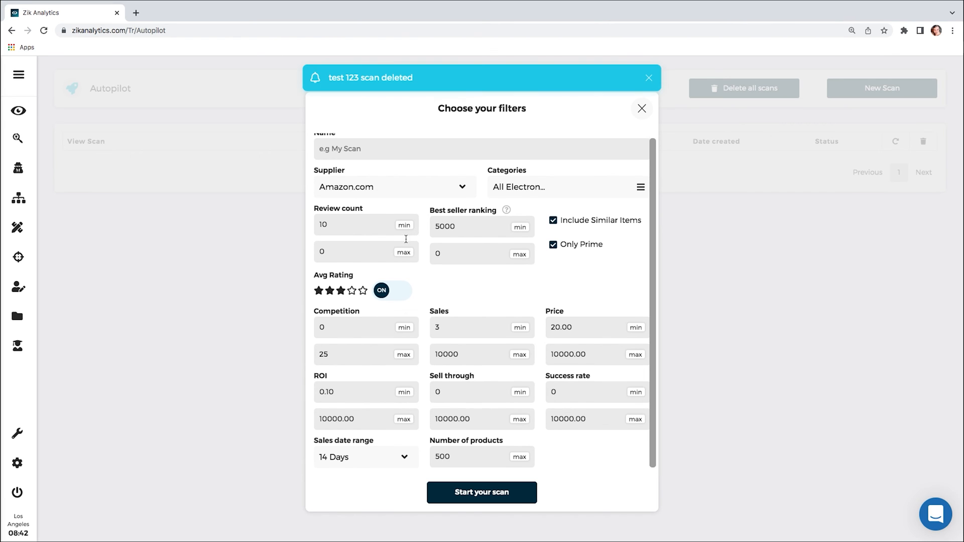
Set the number of products to 100 and start the Autopilot scan.
double_click(464, 451)
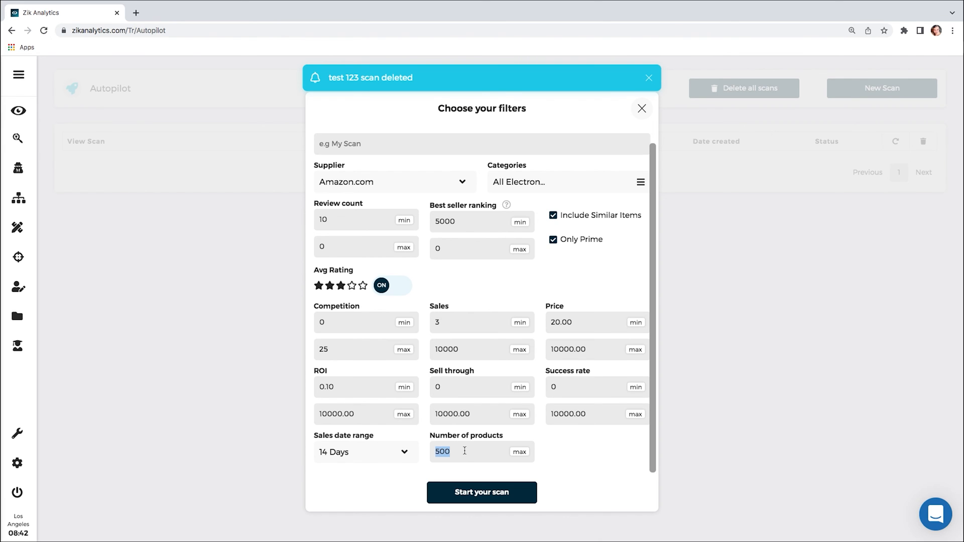
text(100)
click(476, 494)
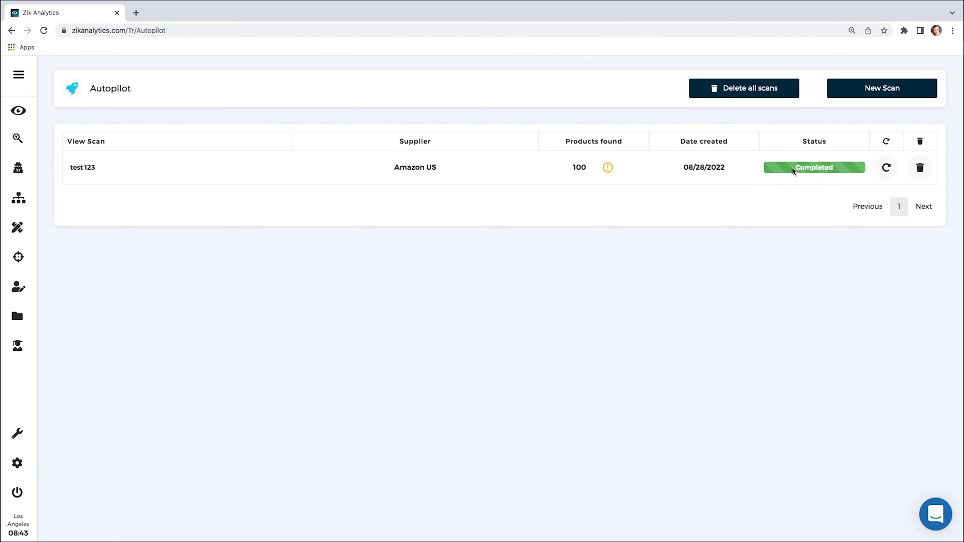
Open the completed test 123 scan and compare the eBay and supplier photos and titles of the products found.
click(84, 168)
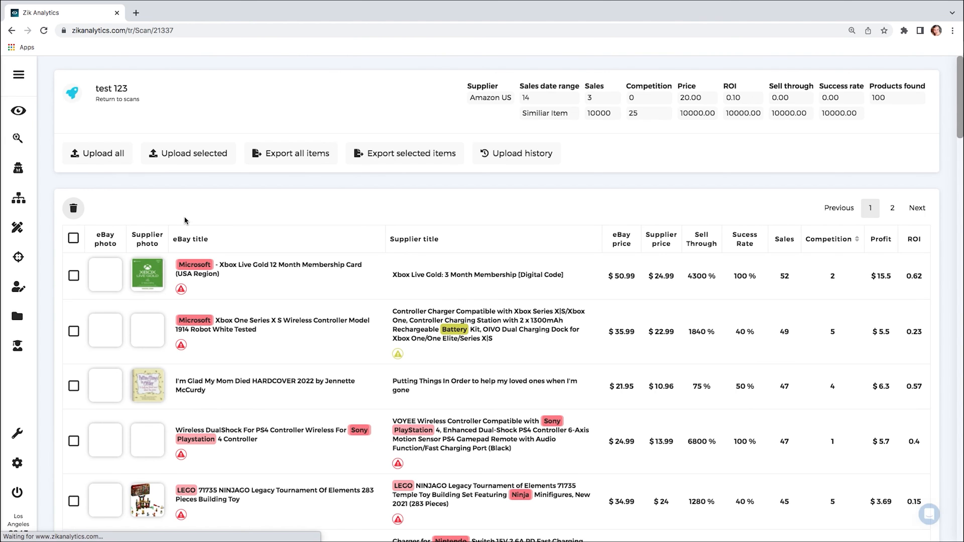
scroll(184, 221, down, 1)
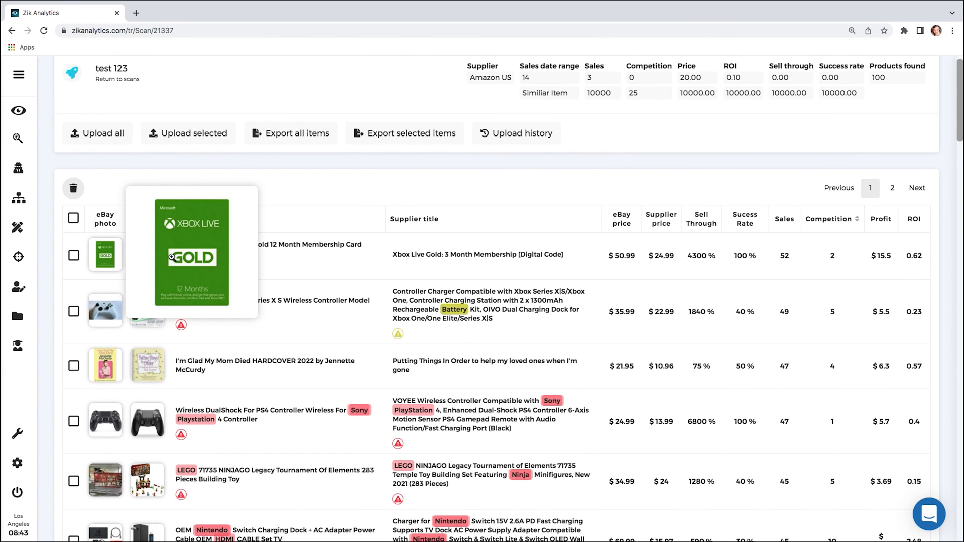
scroll(274, 211, down, 3)
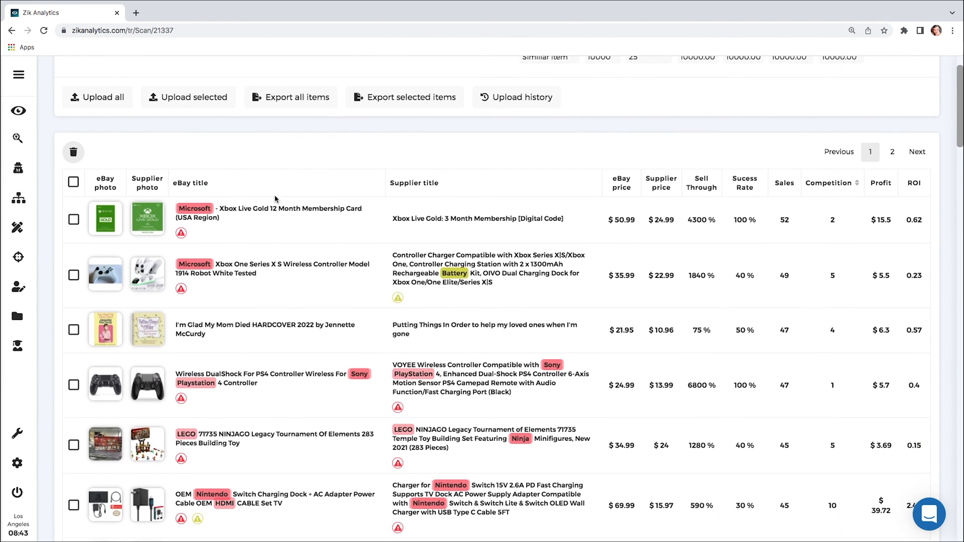
scroll(276, 200, down, 1)
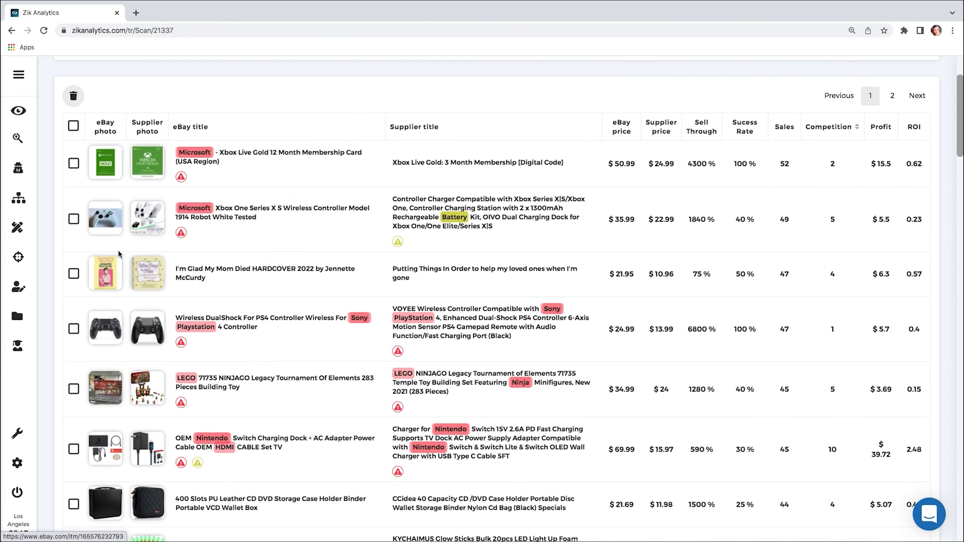
scroll(181, 301, up, 2)
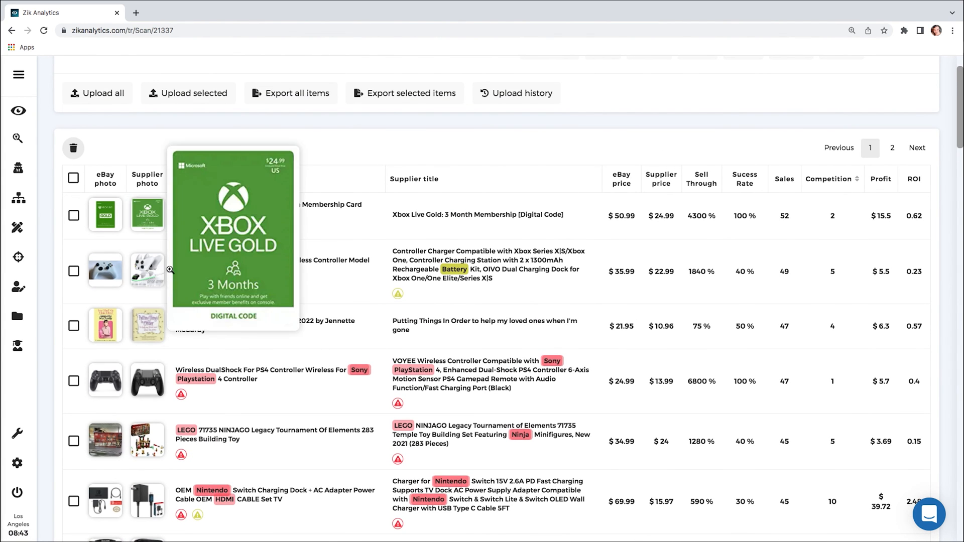
mouse_move(121, 322)
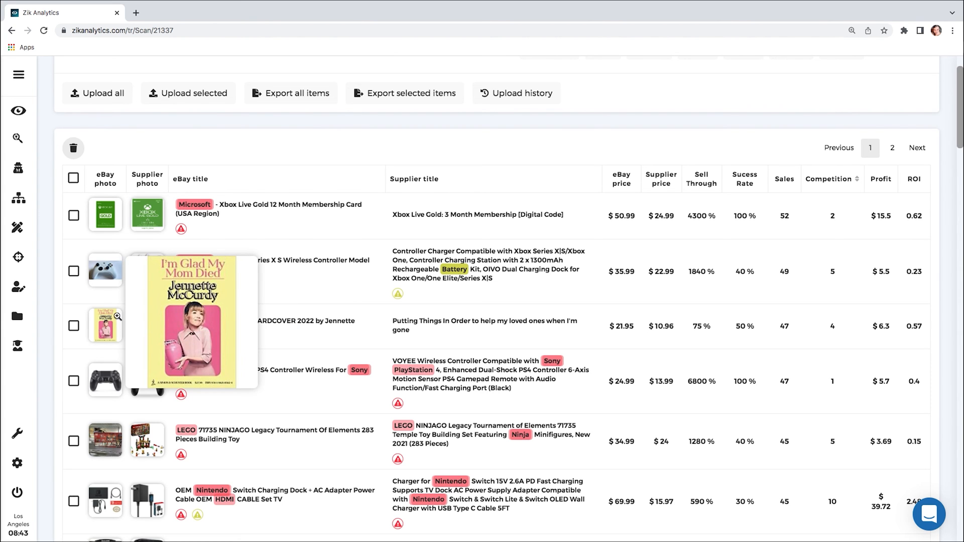
mouse_move(151, 330)
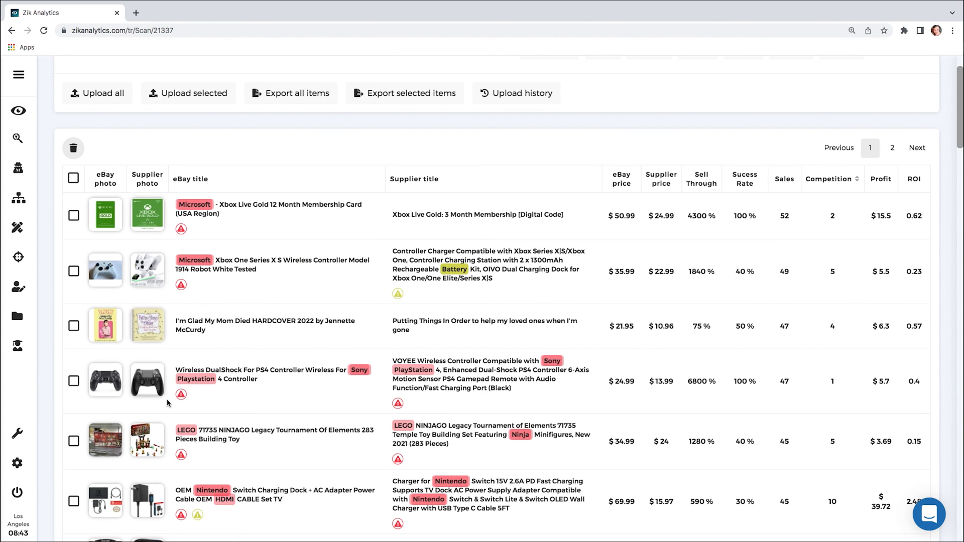
scroll(169, 401, down, 2)
scroll(169, 402, down, 8)
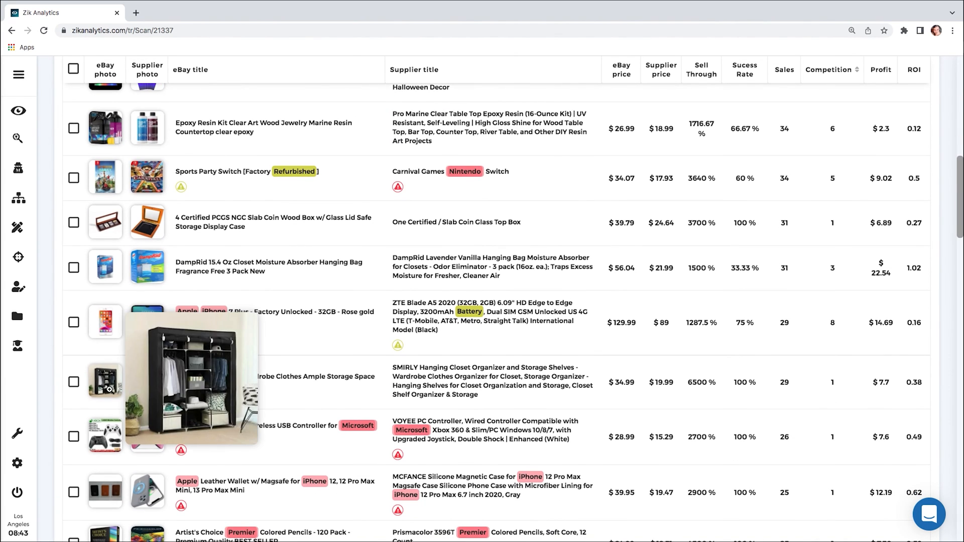
mouse_move(148, 377)
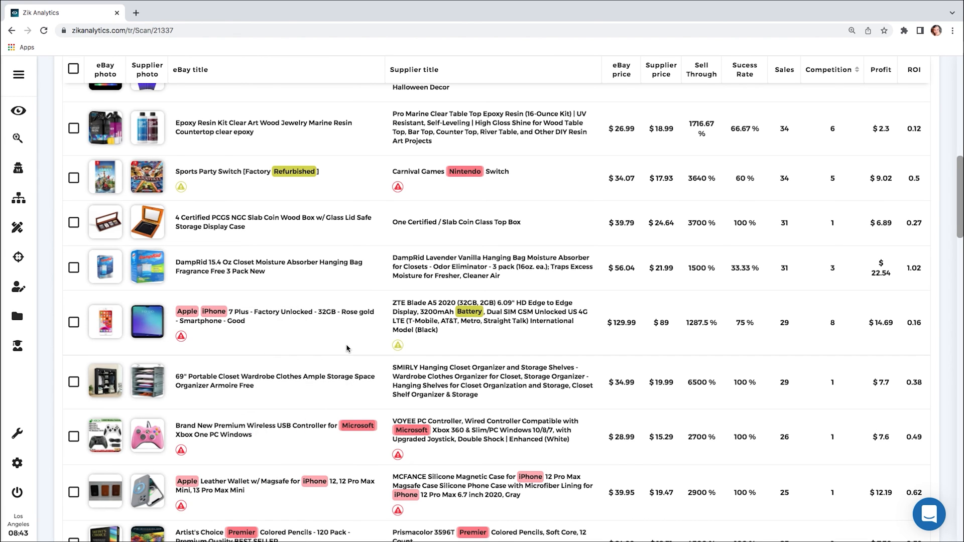
scroll(347, 348, up, 15)
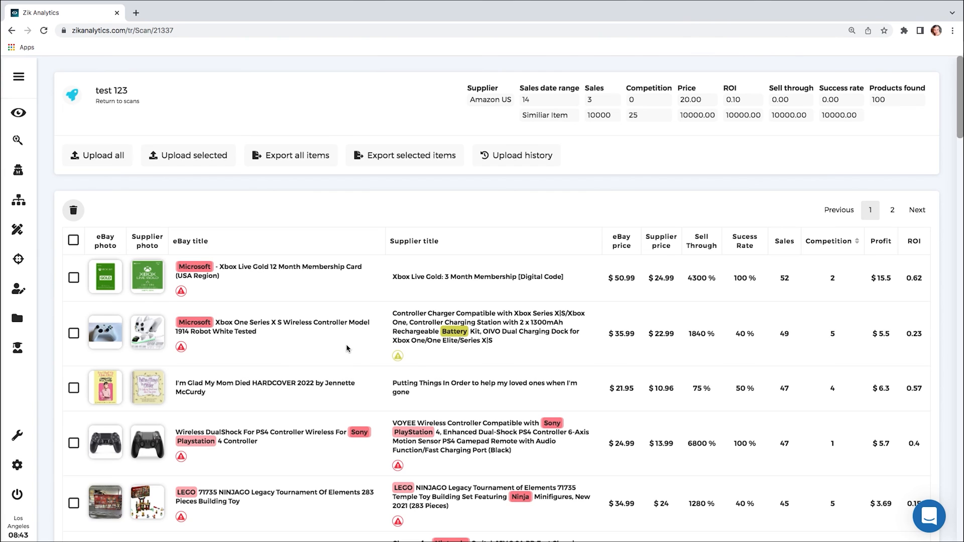
Check the lister connection for uploading all products, and try selecting every product on the results page.
click(112, 153)
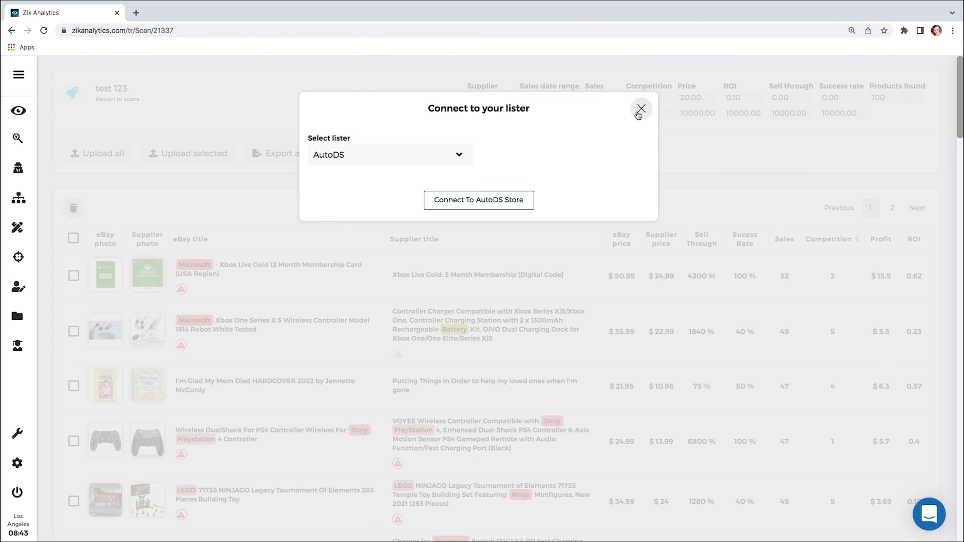
click(641, 109)
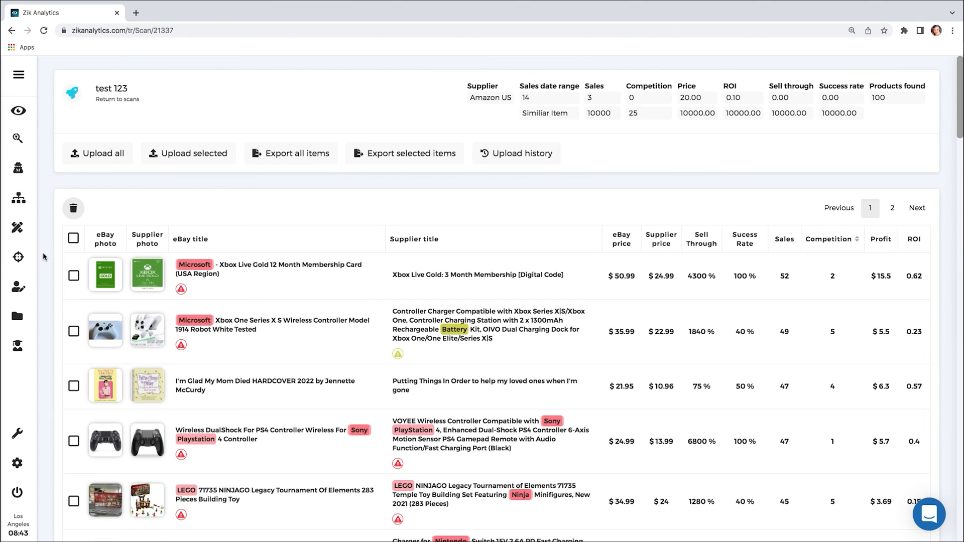
click(74, 239)
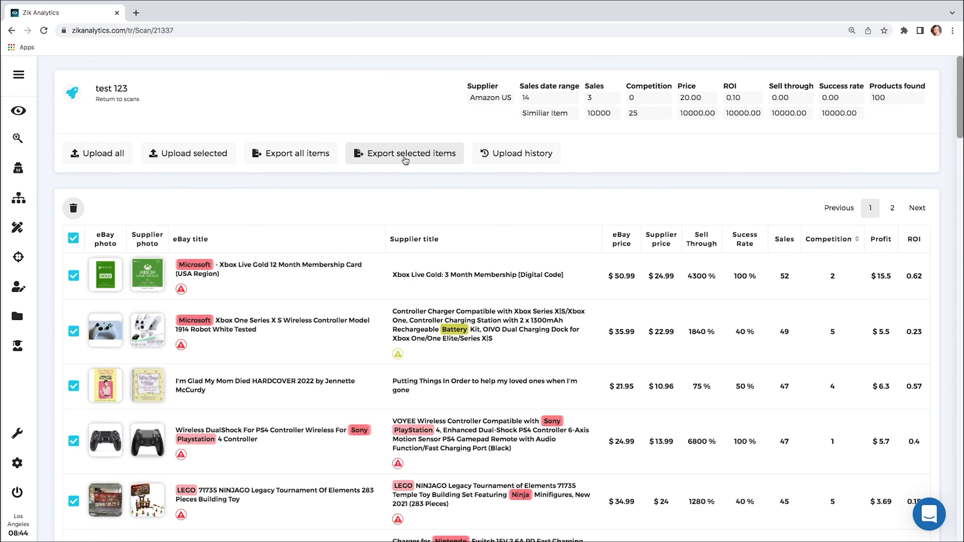
click(76, 238)
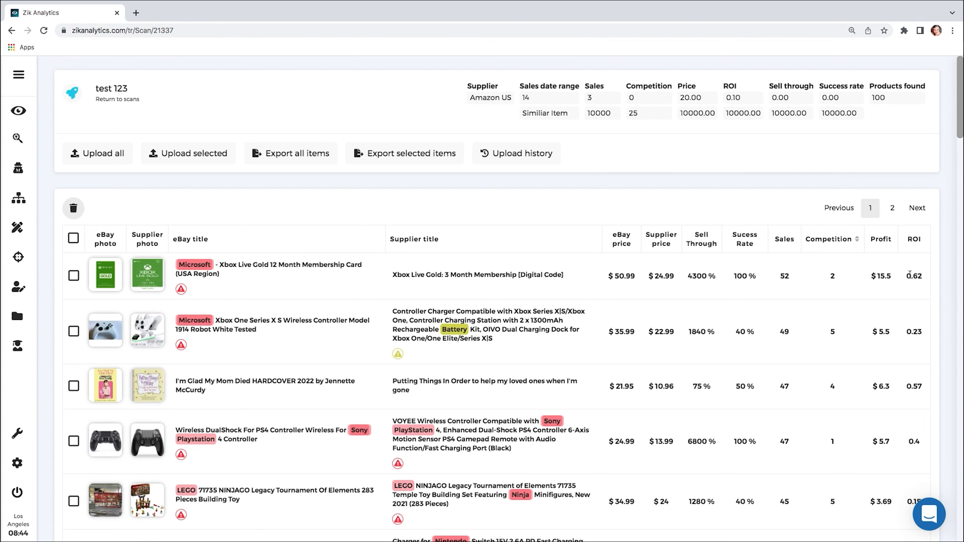
Examine the warnings on highlighted words in the product titles, such as Battery in the controller charger listing.
mouse_move(182, 279)
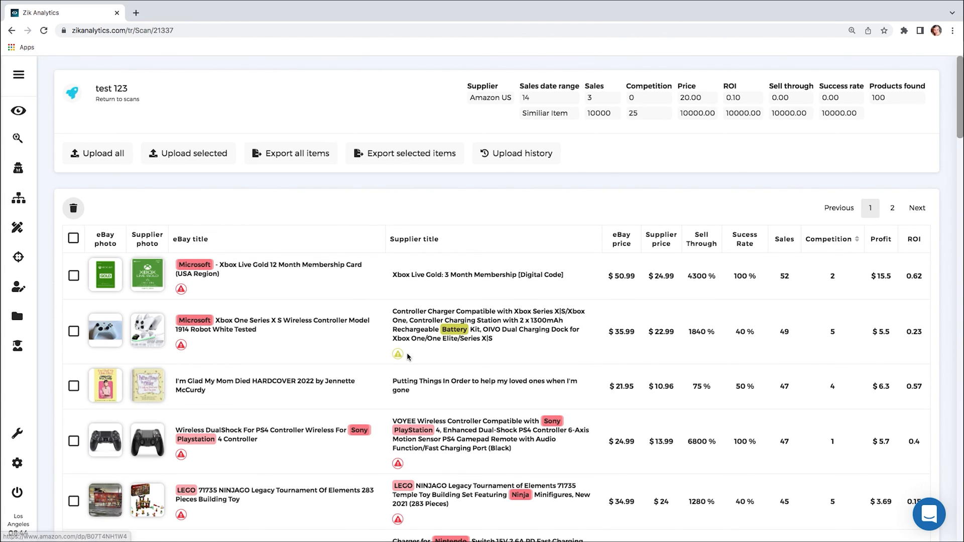
mouse_move(459, 333)
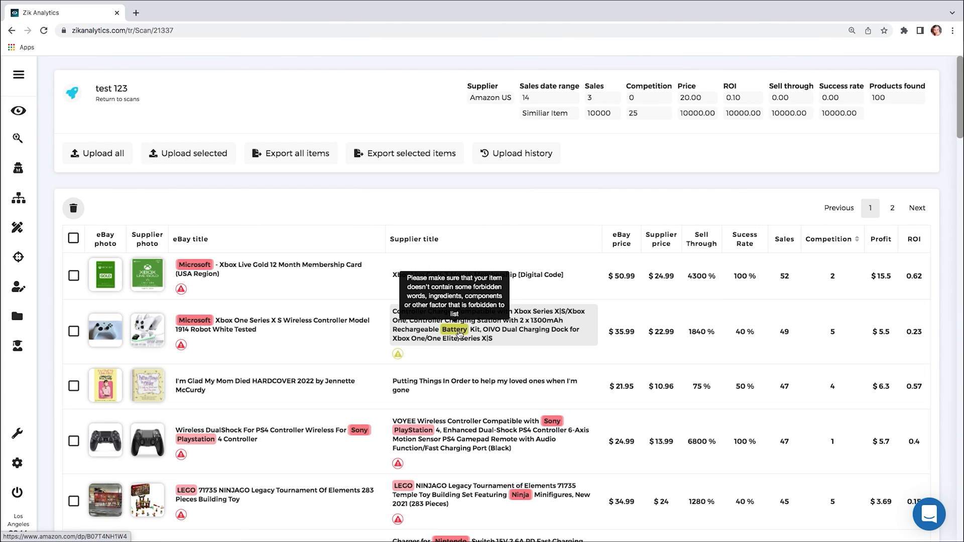
scroll(315, 338, down, 6)
scroll(315, 337, down, 2)
scroll(301, 332, up, 10)
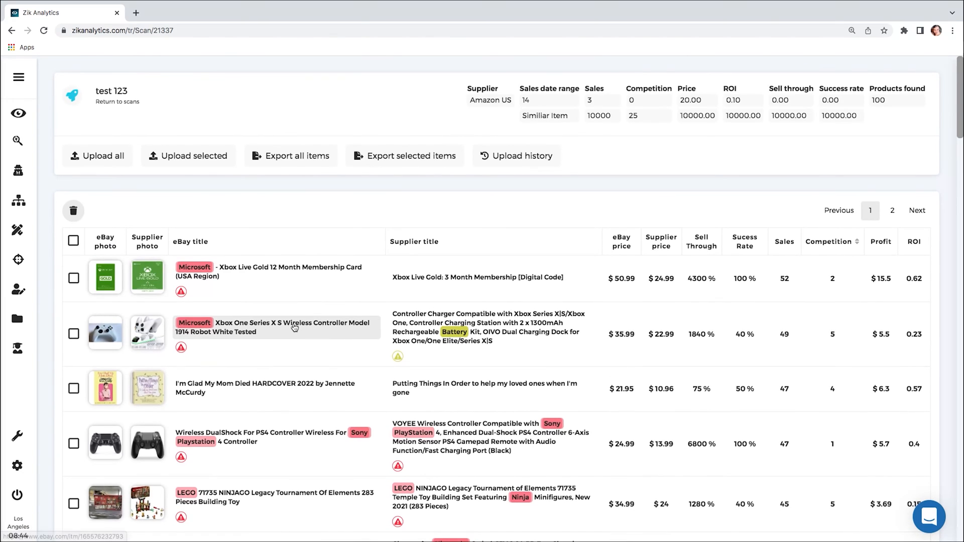
Look at the lister connection choices for uploading all and selected products, and leave without connecting a store.
click(116, 155)
click(641, 109)
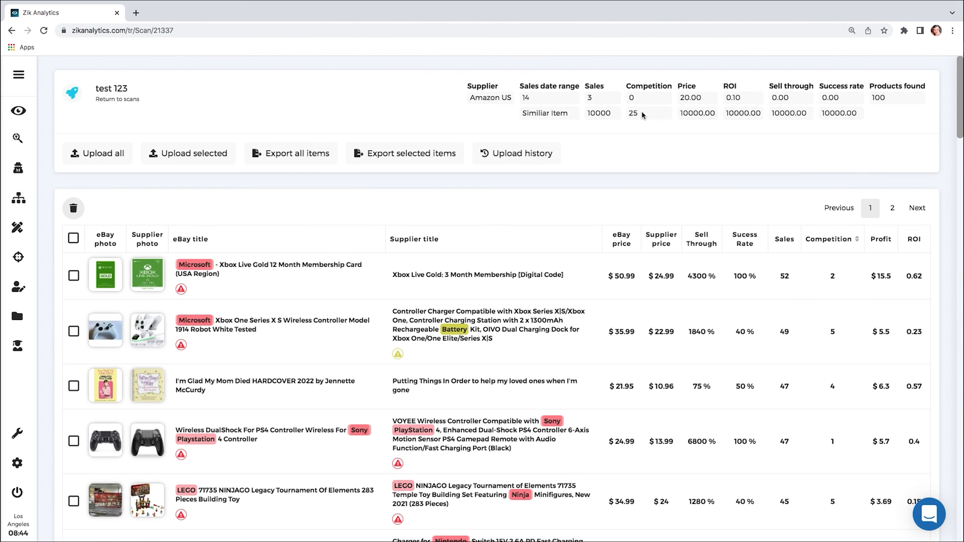
click(223, 152)
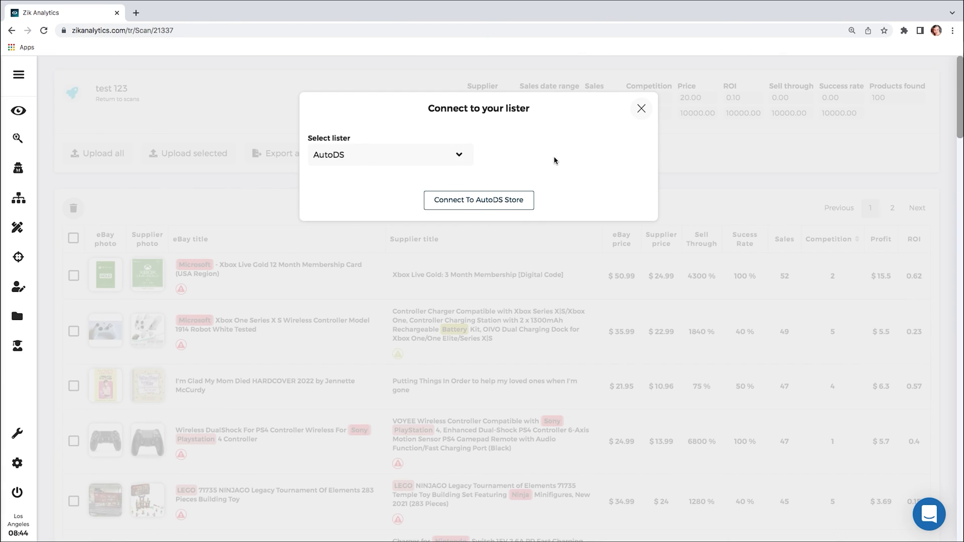
click(457, 160)
click(528, 144)
click(641, 109)
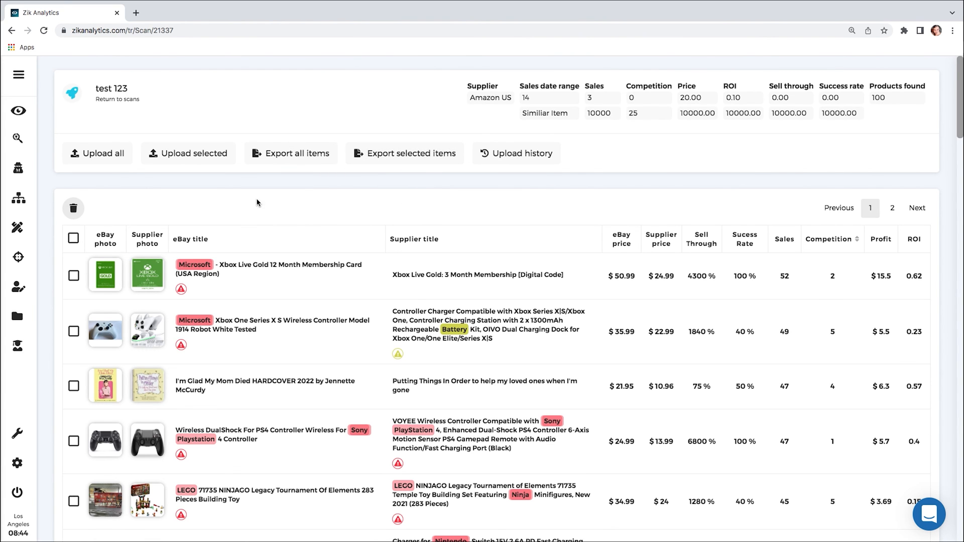
Return to the list of Autopilot scans and read the notice beside the products found for test 123.
scroll(188, 243, down, 6)
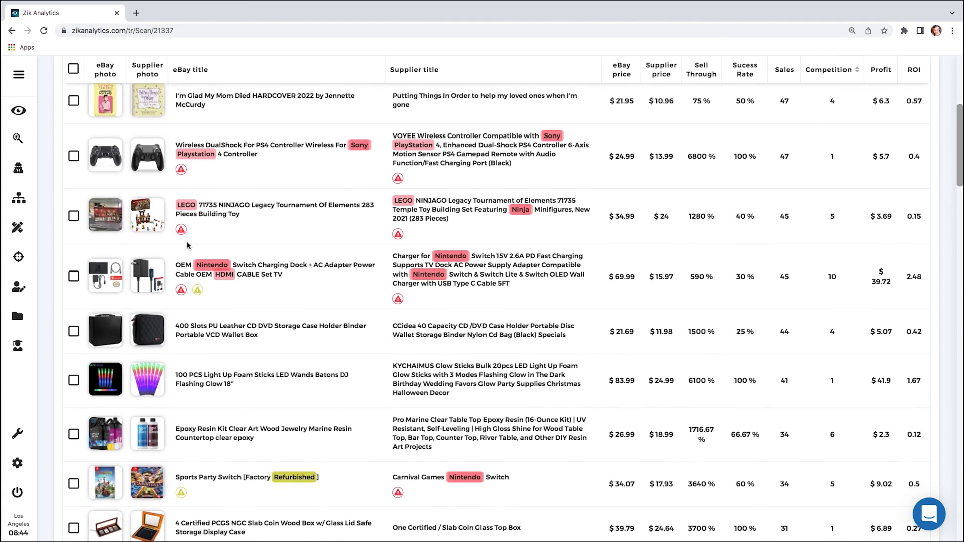
scroll(187, 243, up, 6)
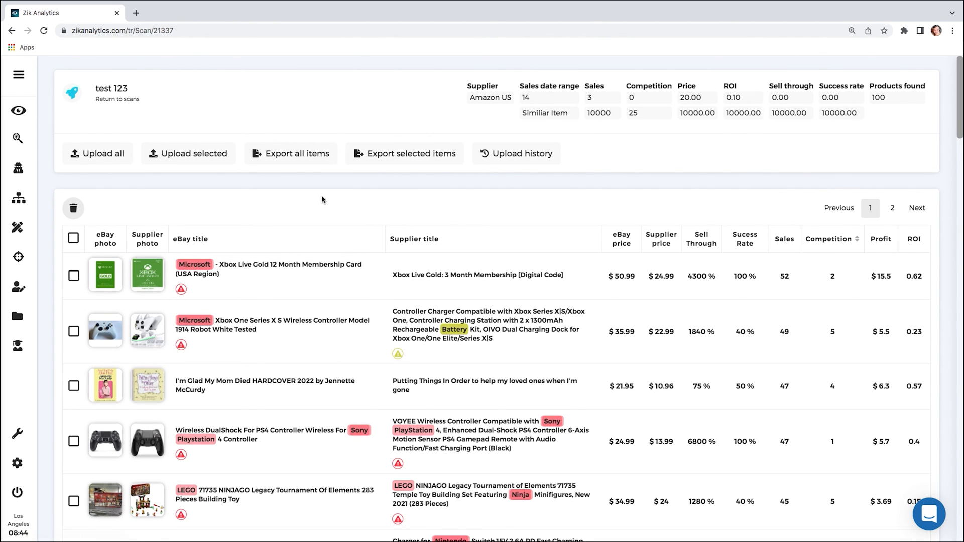
scroll(140, 217, up, 1)
click(75, 99)
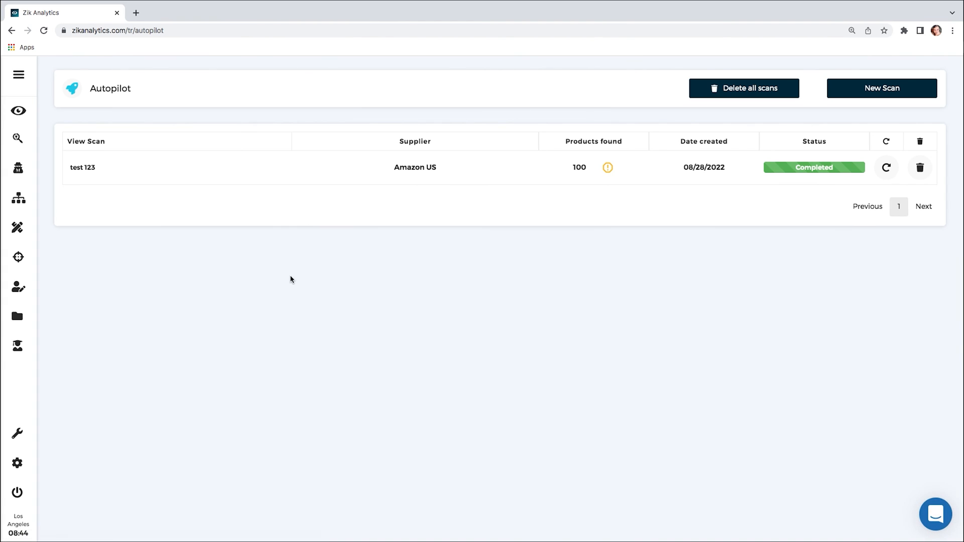
mouse_move(608, 169)
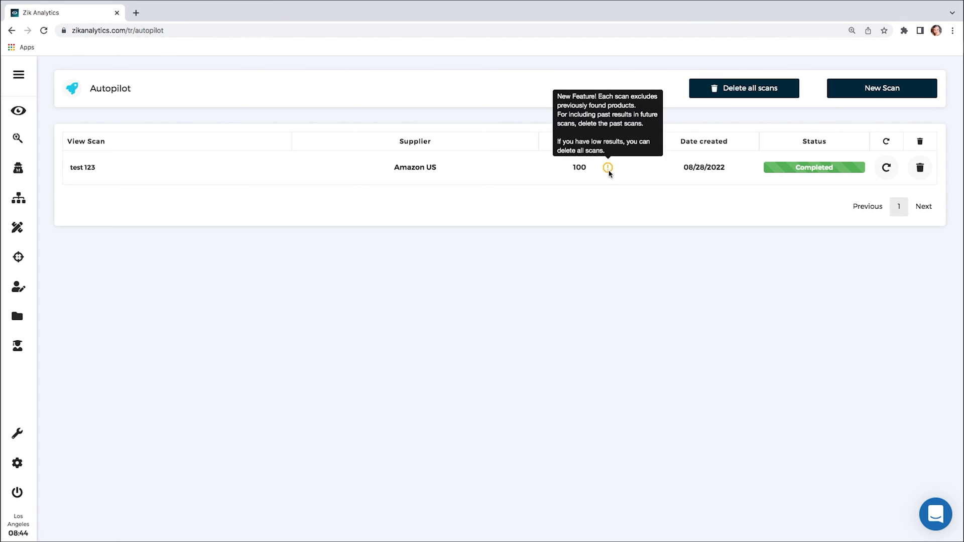
Start a new Autopilot scan named test 1234 with Amazon.com as supplier, keeping the preset filters.
click(883, 97)
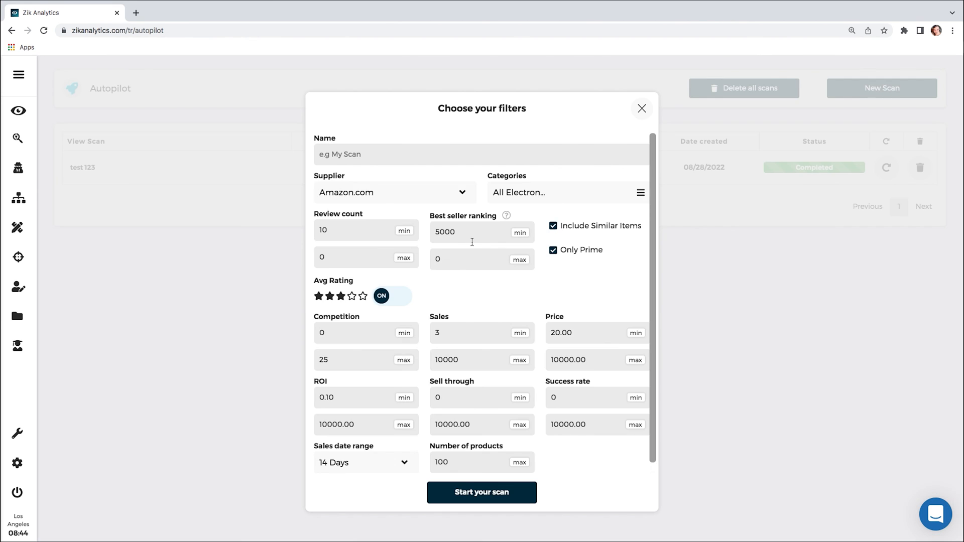
click(393, 151)
text(test 1234)
scroll(383, 267, down, 1)
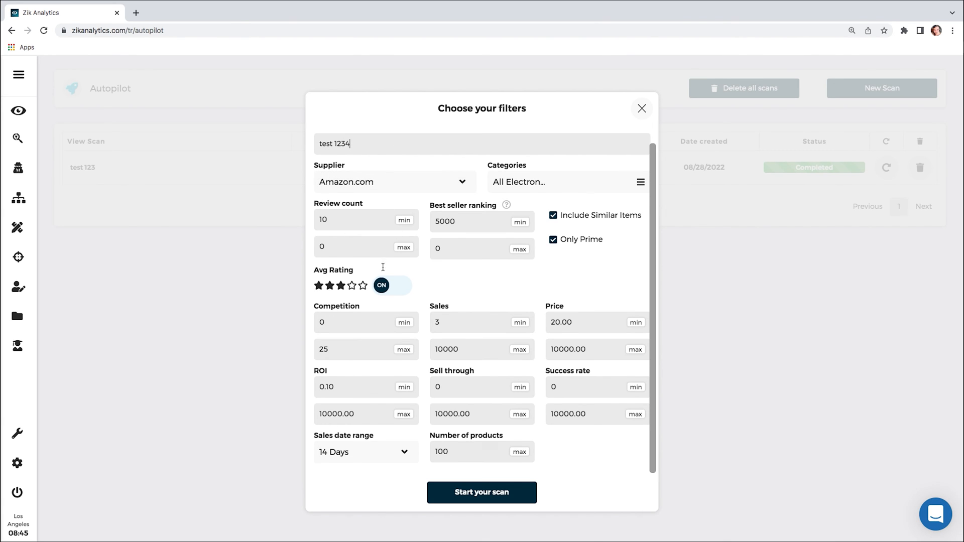
click(469, 492)
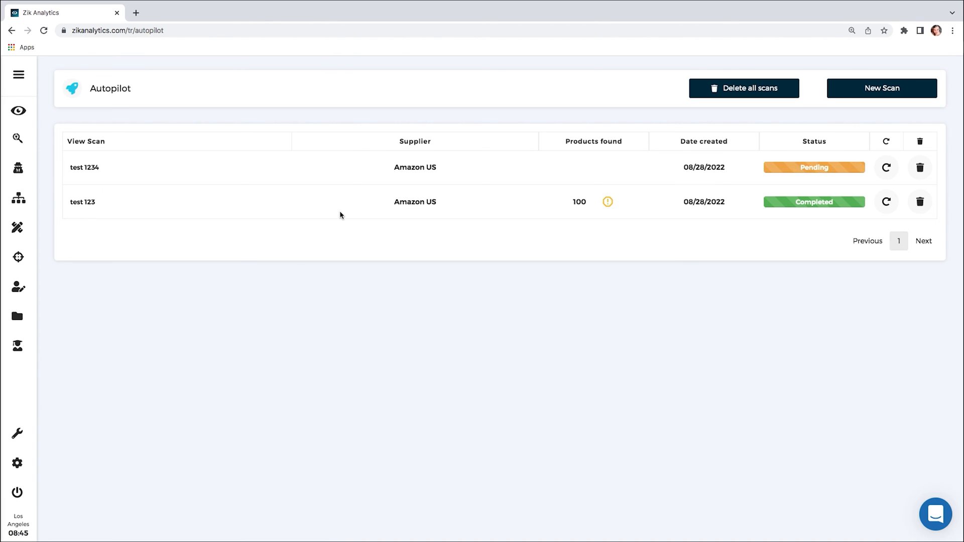
drag(587, 201, 576, 201)
click(576, 202)
Begin another new scan named test 12345 with Aliexpress.com as the supplier.
click(874, 90)
text(test)
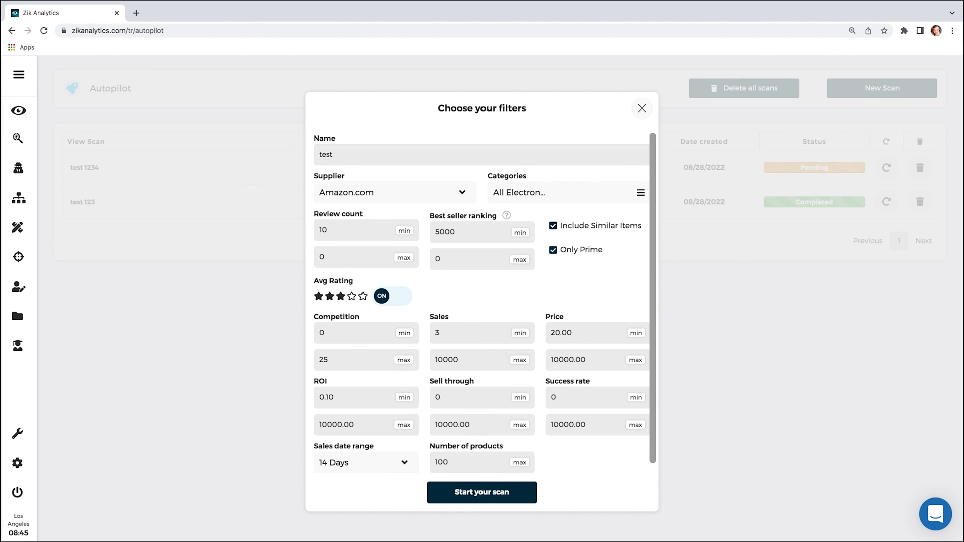
text( 12345)
click(401, 193)
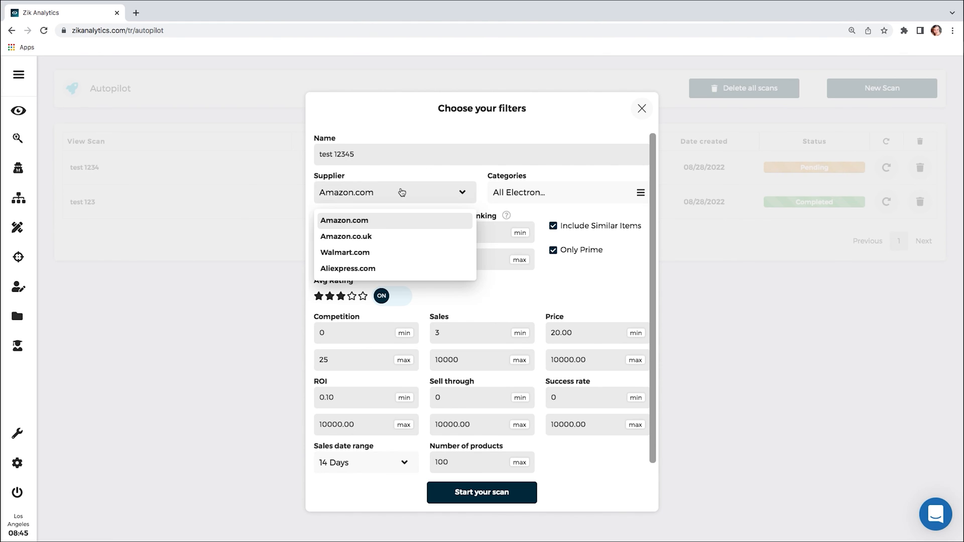
click(357, 268)
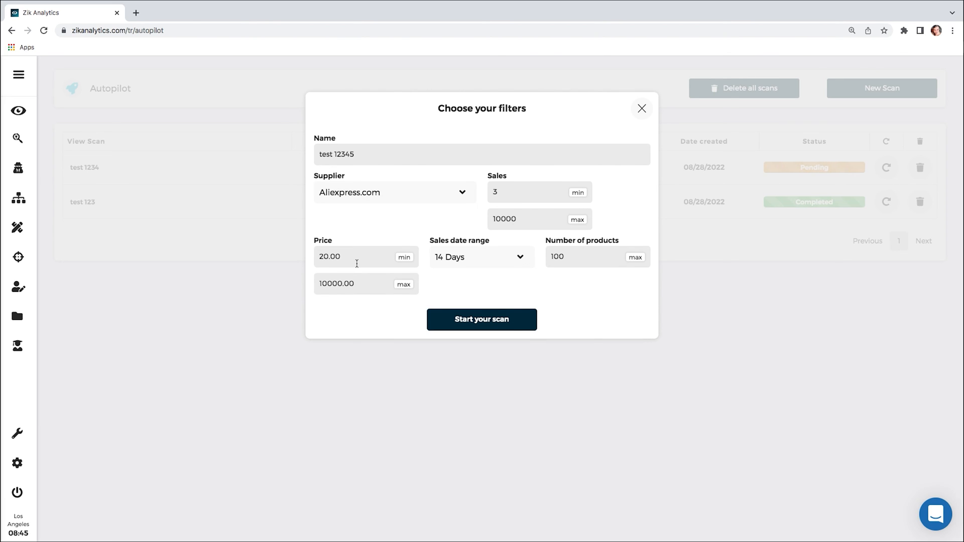
Set the scan's sales date range to 7 Days and its minimum sales to 5.
click(469, 258)
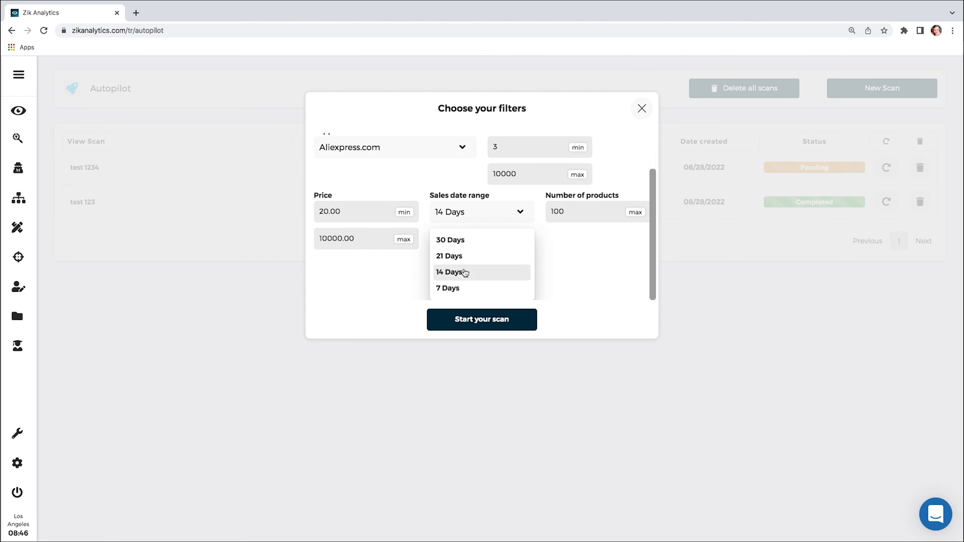
click(456, 290)
double_click(518, 191)
text(5)
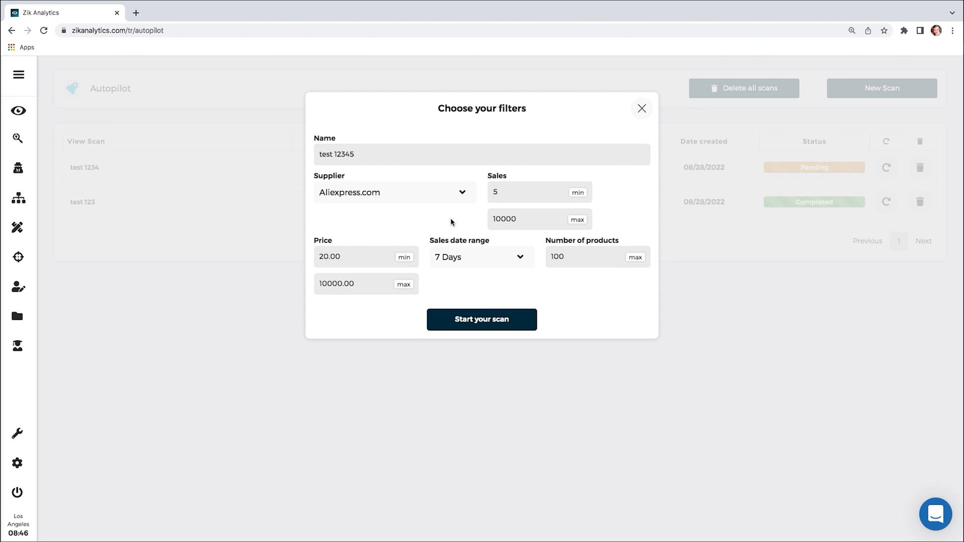
Limit the price to between 10 and 300, set the number of products to 500, and start the scan.
double_click(351, 259)
text(10)
double_click(337, 283)
text(10000)
double_click(330, 287)
text(300)
double_click(590, 251)
text(500)
click(496, 325)
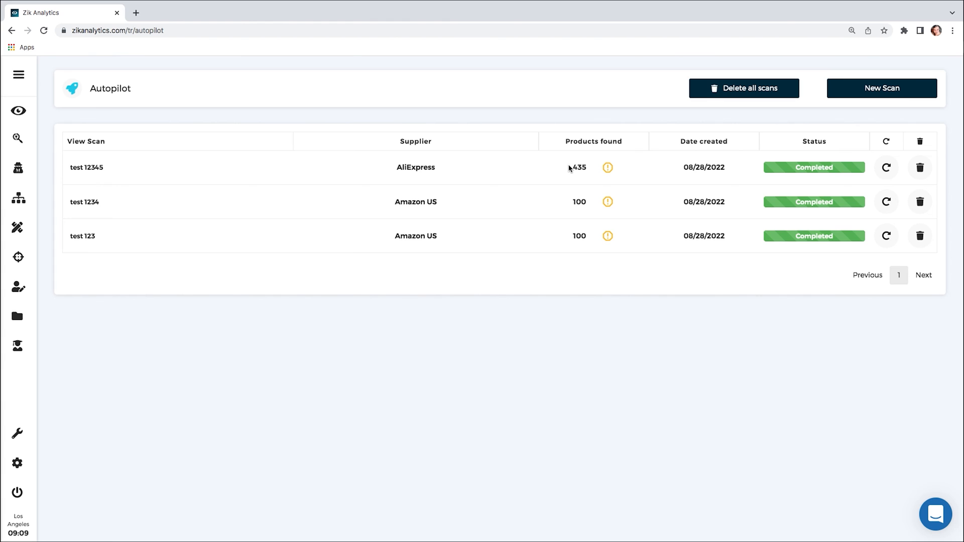
Open the test 12345 scan and look through the first page of products, including their prices, sales and title warnings.
click(92, 171)
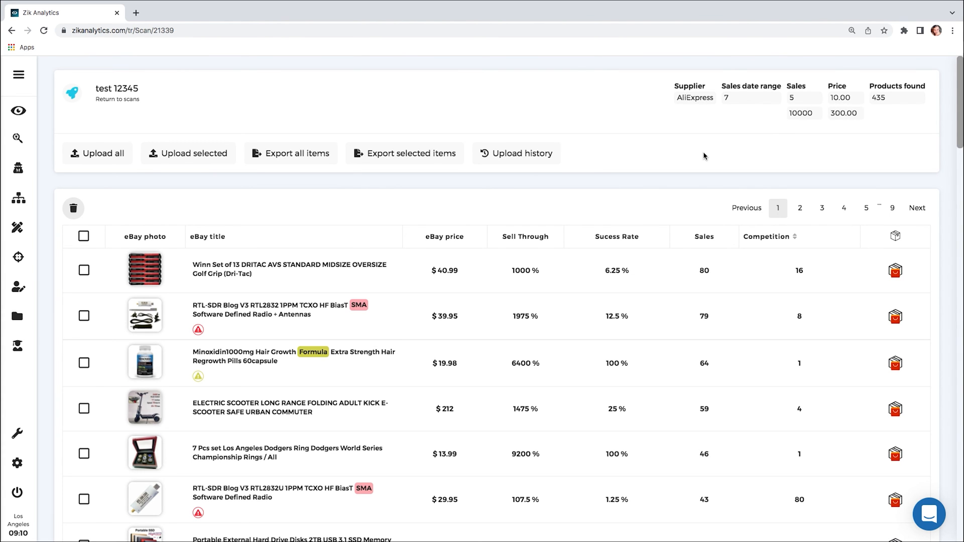
scroll(312, 210, down, 3)
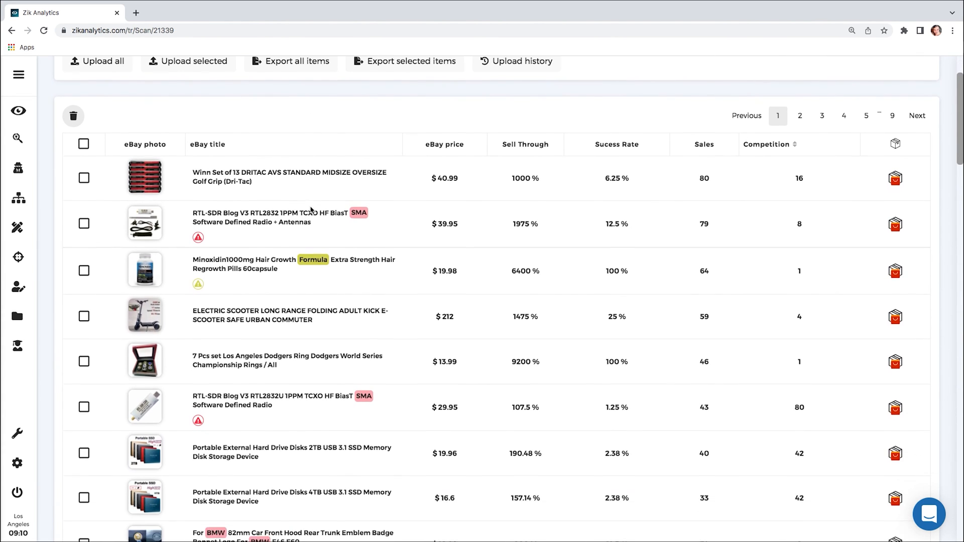
scroll(312, 210, down, 4)
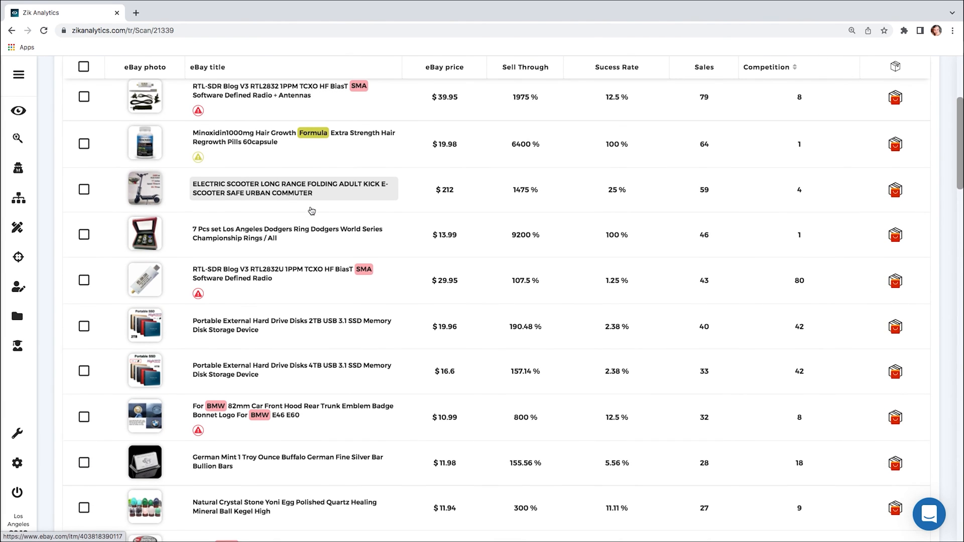
scroll(311, 209, down, 7)
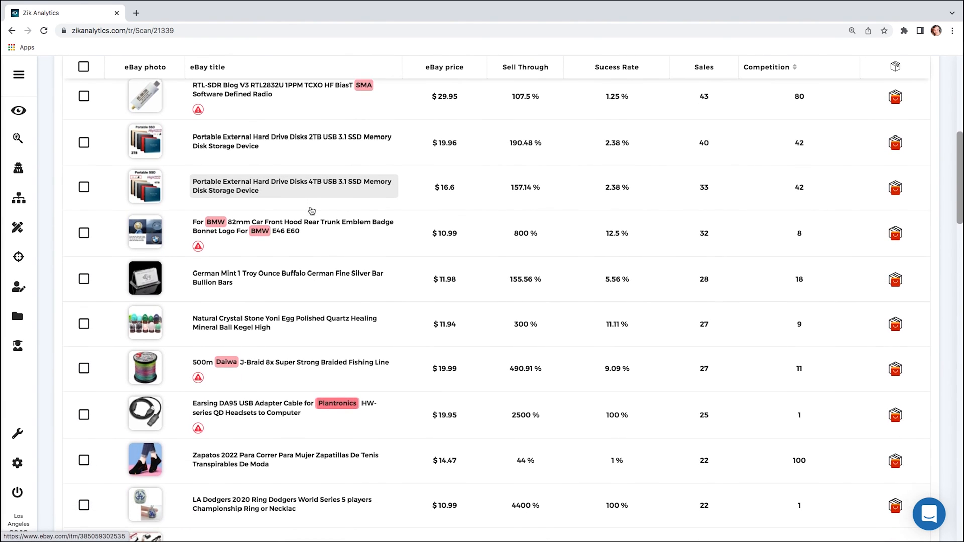
scroll(312, 210, down, 5)
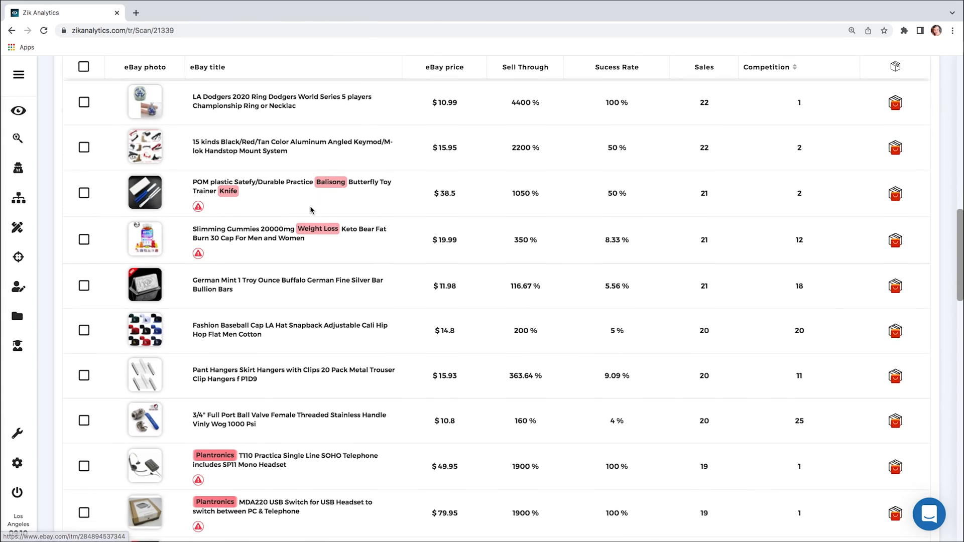
scroll(270, 297, down, 8)
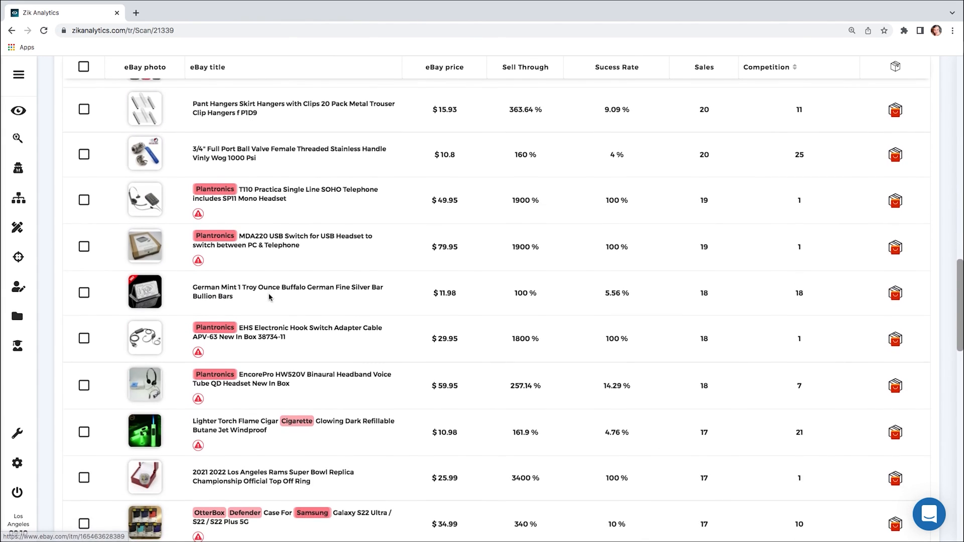
scroll(270, 297, down, 15)
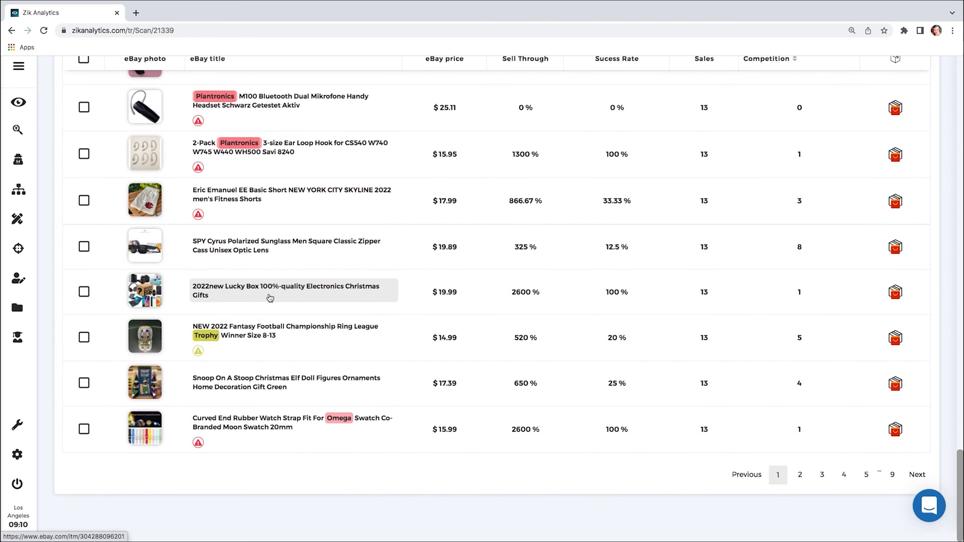
scroll(270, 298, up, 3)
scroll(270, 297, up, 10)
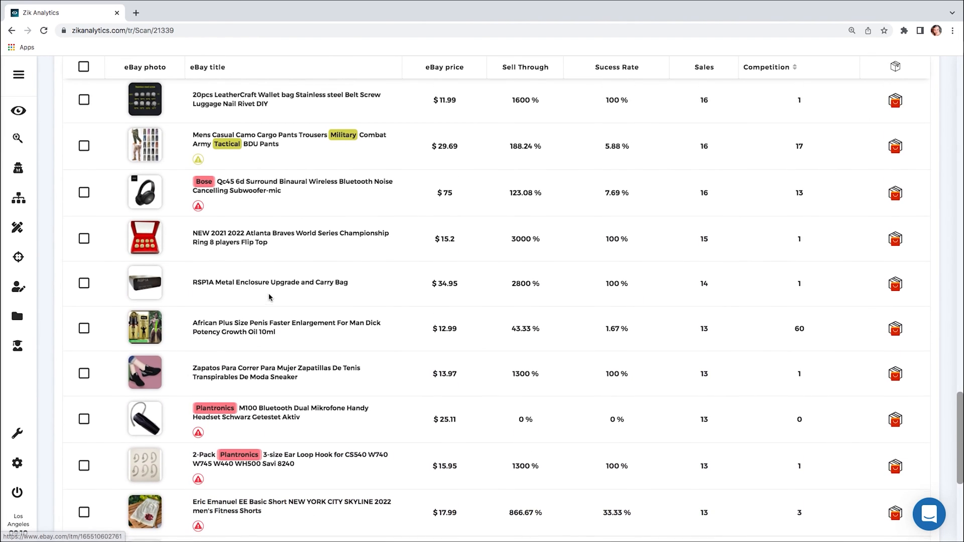
scroll(269, 297, up, 7)
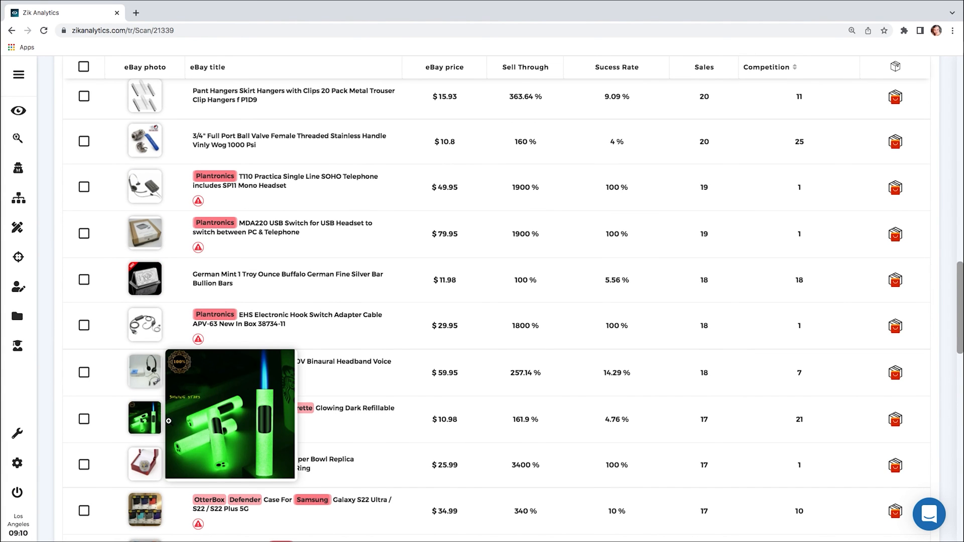
Review the similar AliExpress products for the Lighter Torch Flame Cigar listing and open the Metal Luminous Jet Flame Lighter page.
click(895, 419)
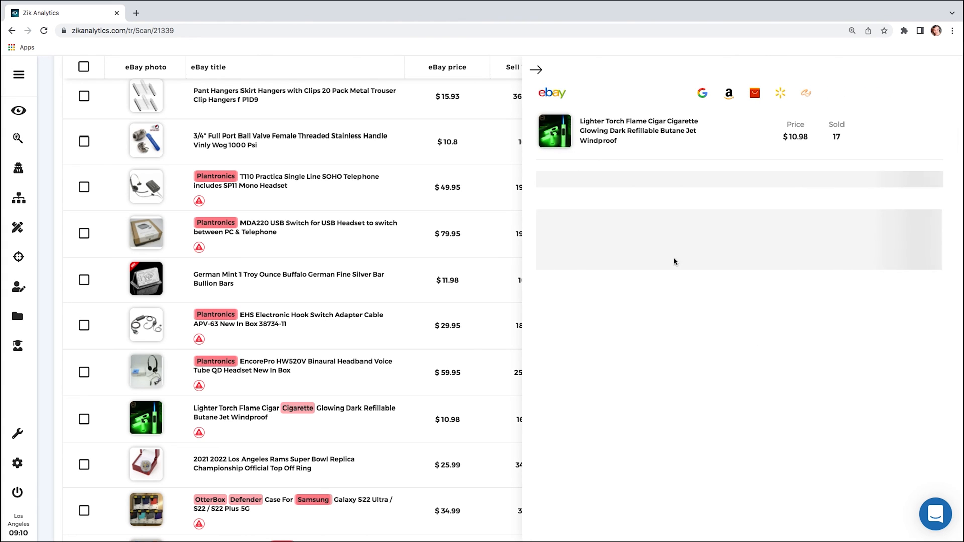
mouse_move(563, 137)
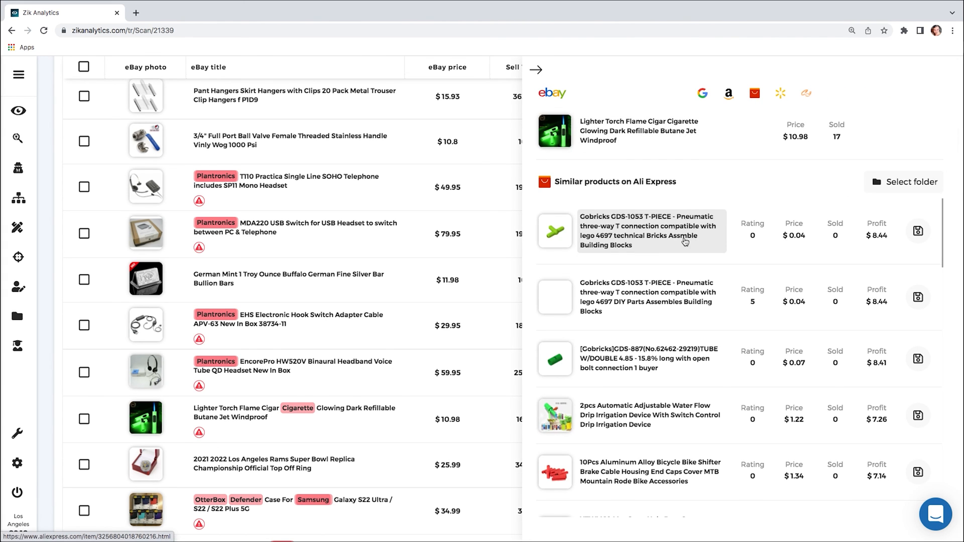
scroll(686, 242, down, 6)
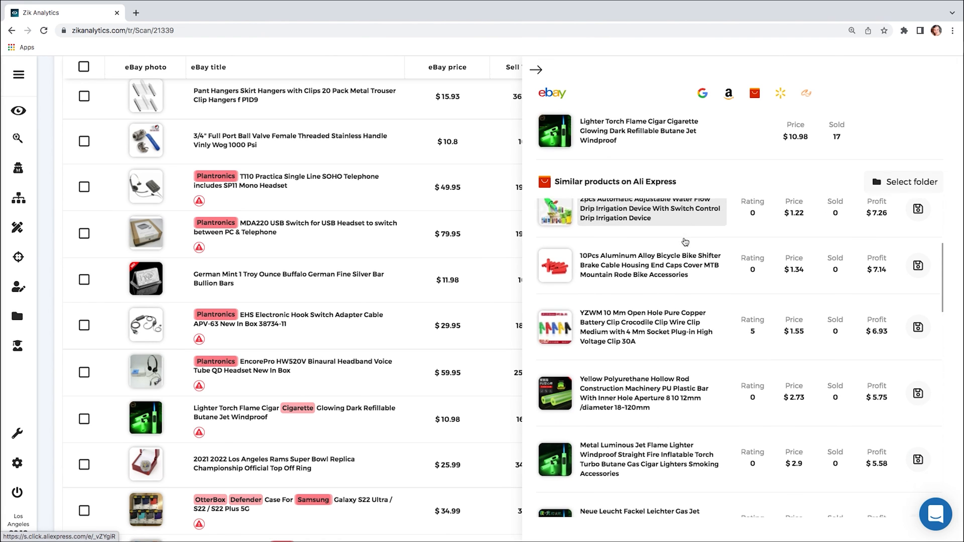
scroll(686, 242, up, 6)
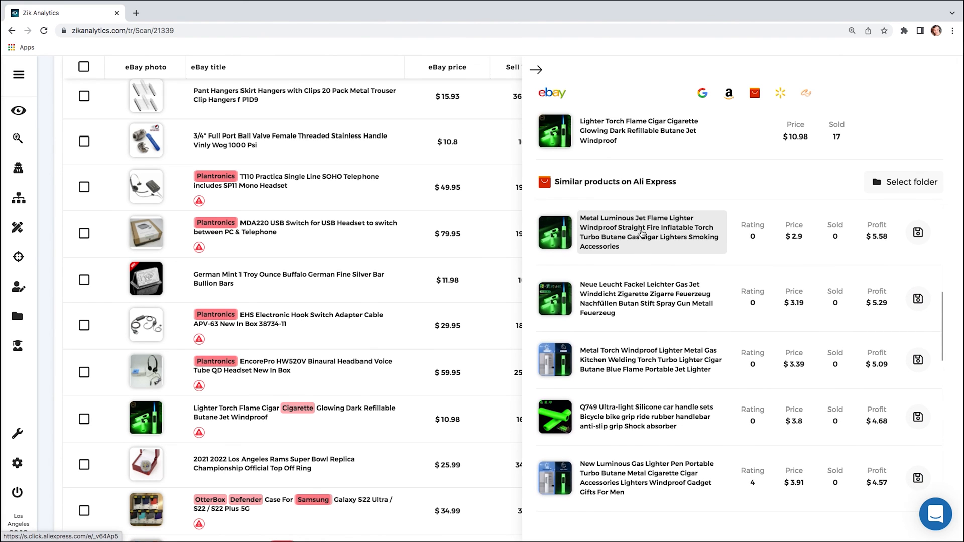
scroll(686, 242, down, 6)
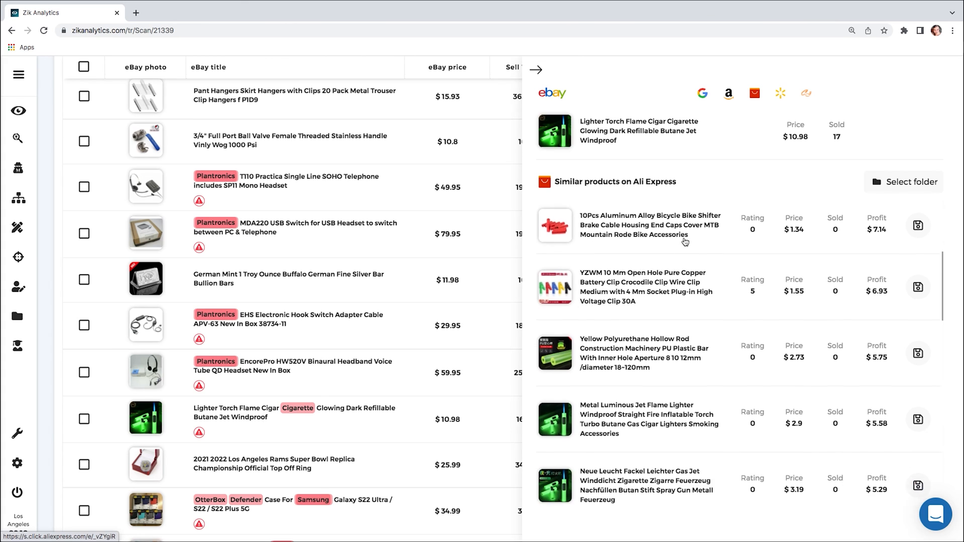
scroll(686, 242, down, 1)
scroll(642, 234, up, 1)
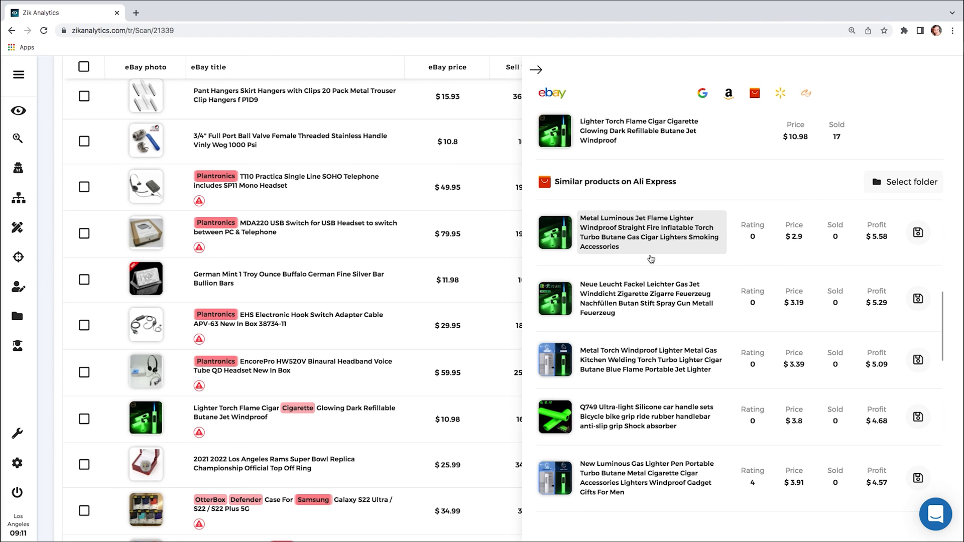
click(650, 230)
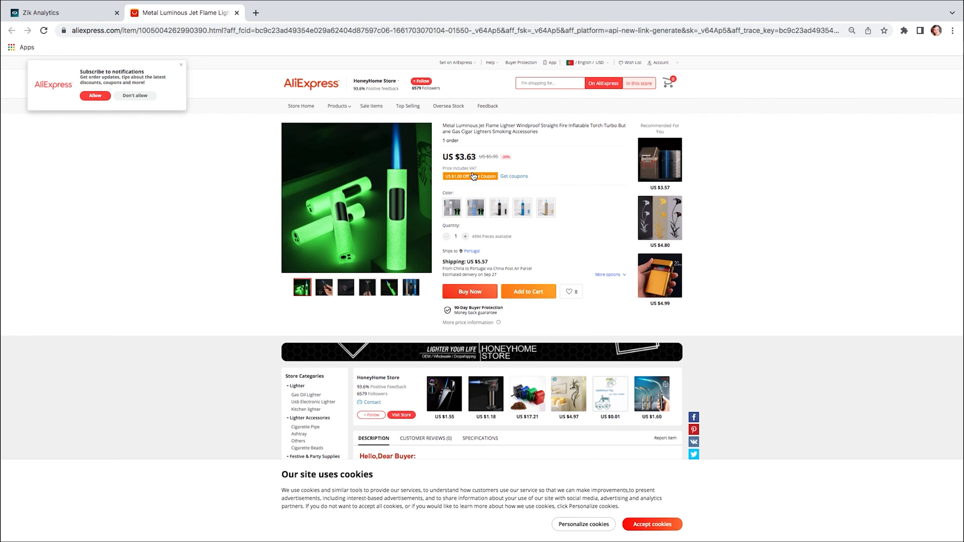
Return to the scan results, show AliExpress matches for the 2TB portable hard drive, and inspect the first Xiaomi SSD's price and shipping.
key(ctrl+shift+Tab)
scroll(285, 306, up, 5)
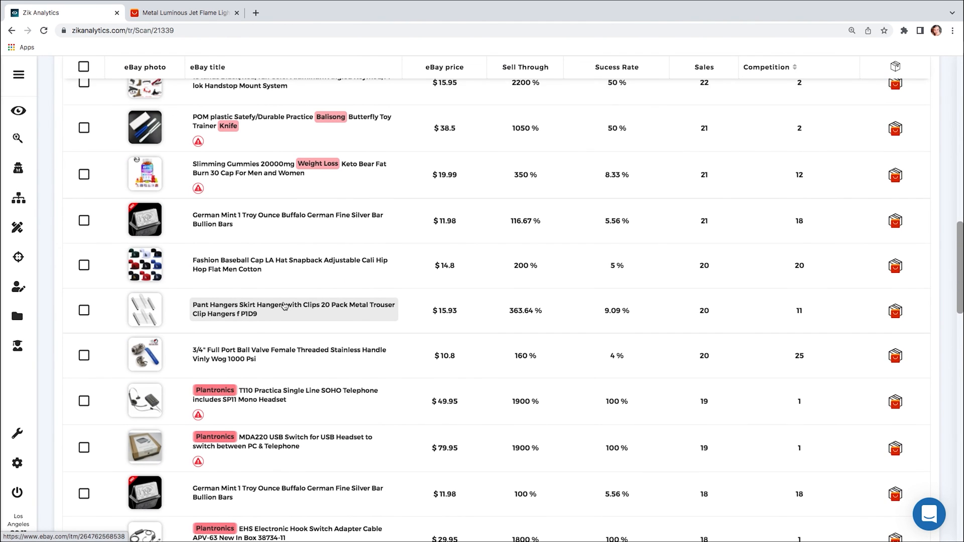
scroll(285, 306, up, 5)
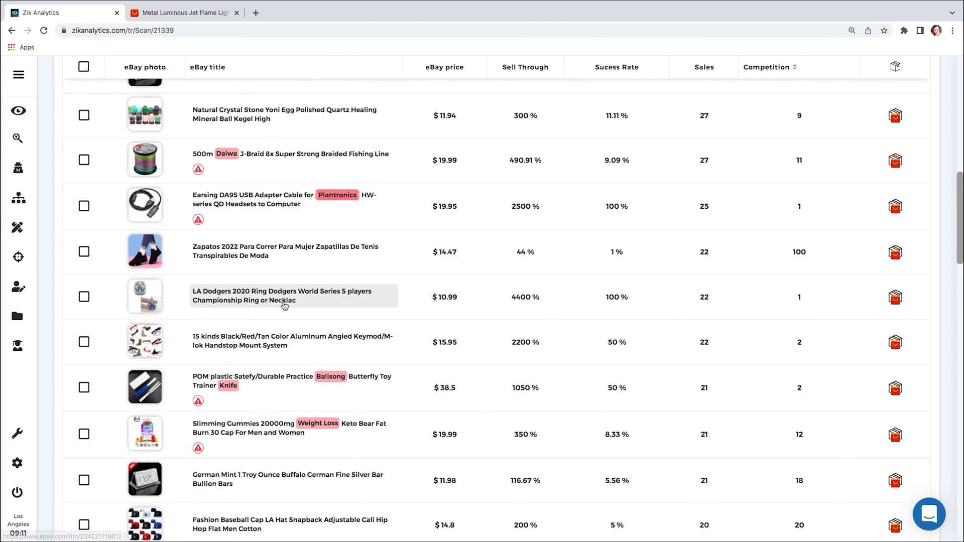
scroll(305, 206, up, 6)
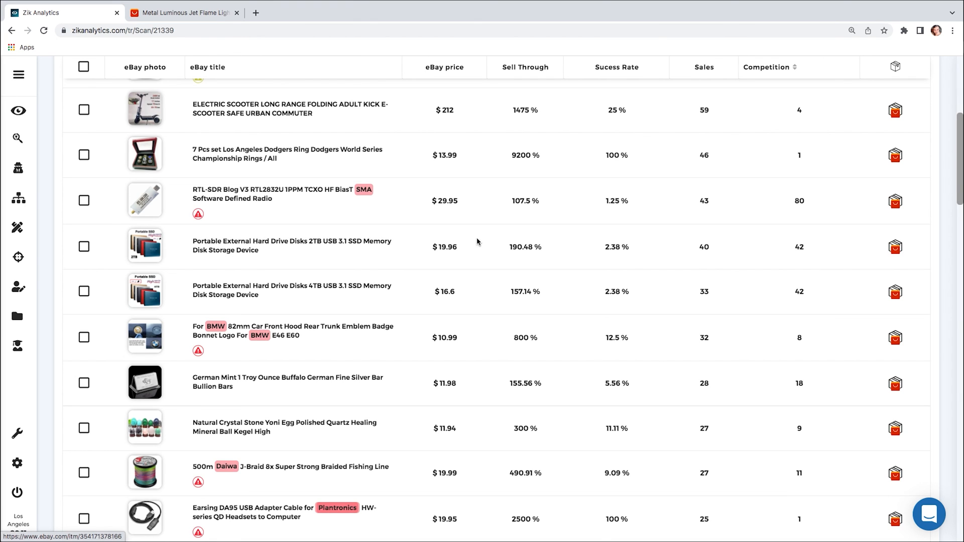
click(895, 247)
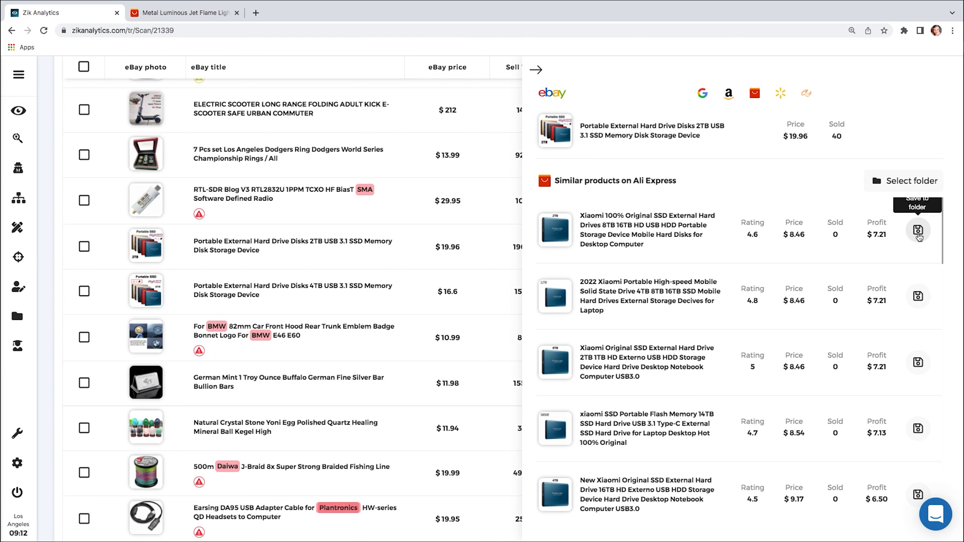
click(659, 234)
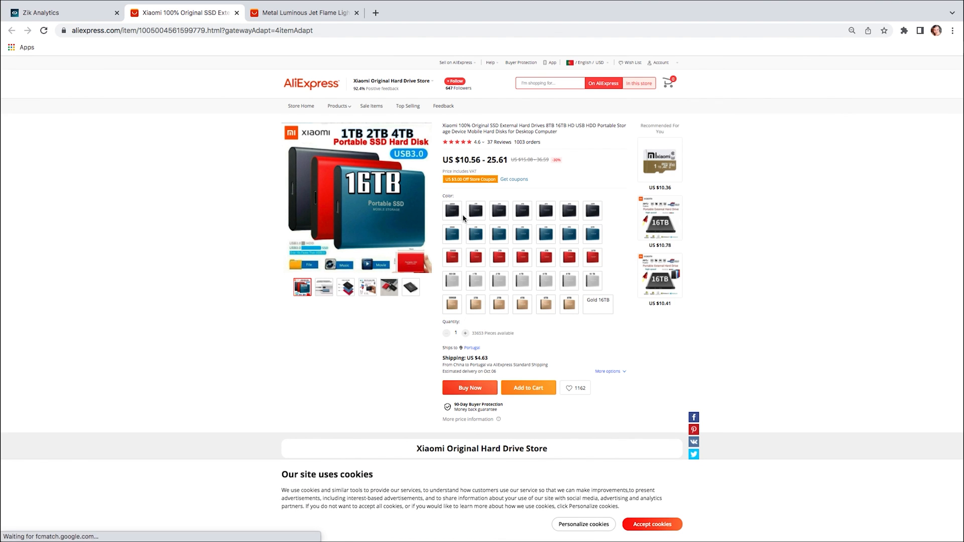
scroll(463, 216, down, 2)
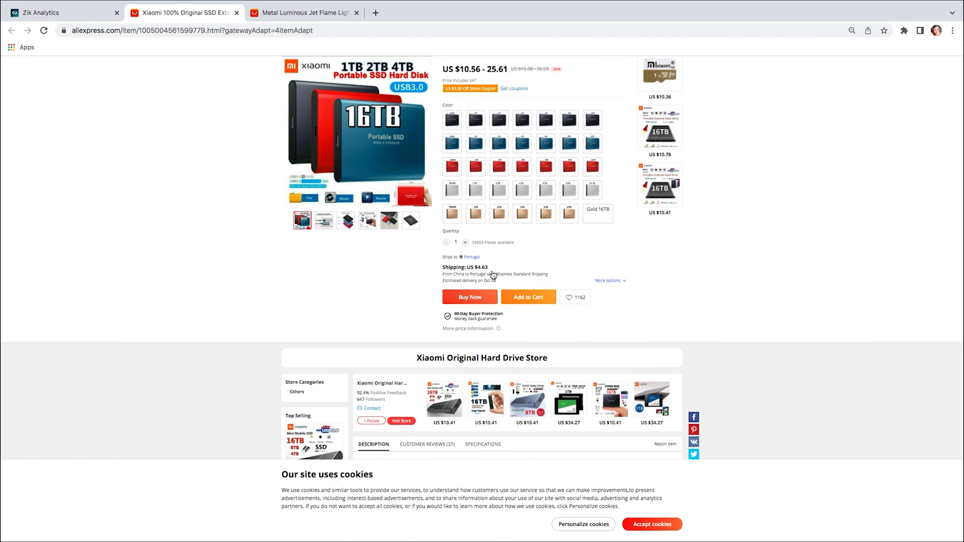
Go back to the scan results, close the similar products view, and browse the product list again.
key(ctrl+shift+Tab)
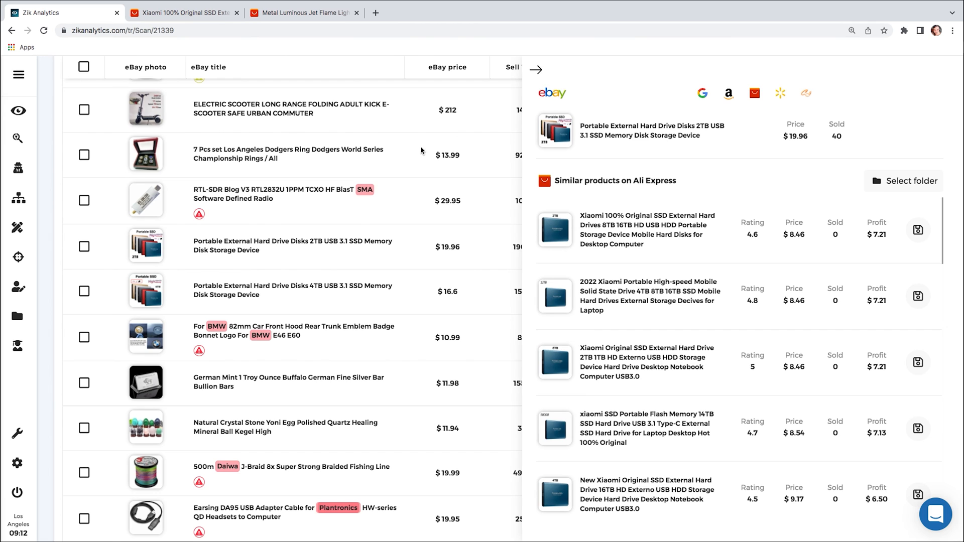
click(533, 71)
scroll(301, 227, up, 2)
scroll(301, 227, up, 4)
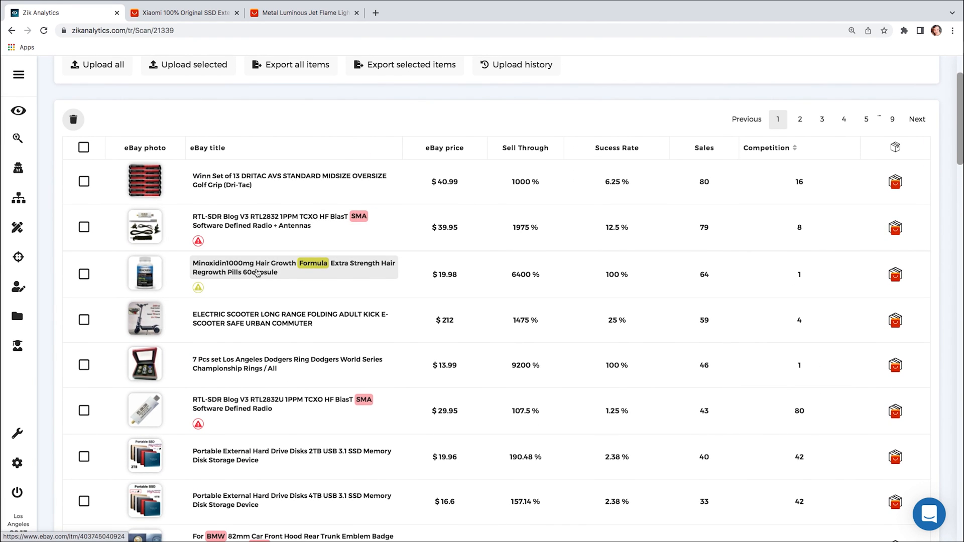
scroll(246, 301, down, 2)
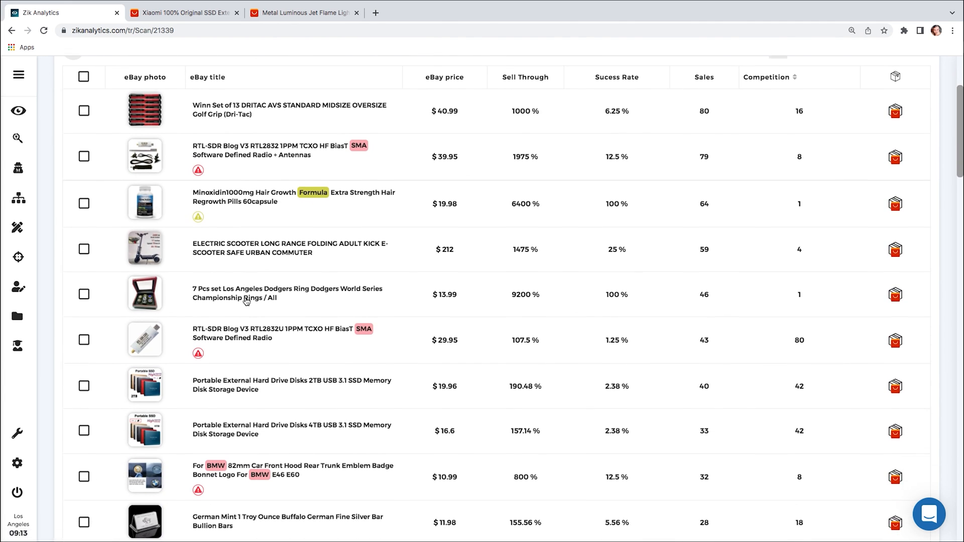
scroll(247, 300, down, 2)
scroll(246, 301, down, 12)
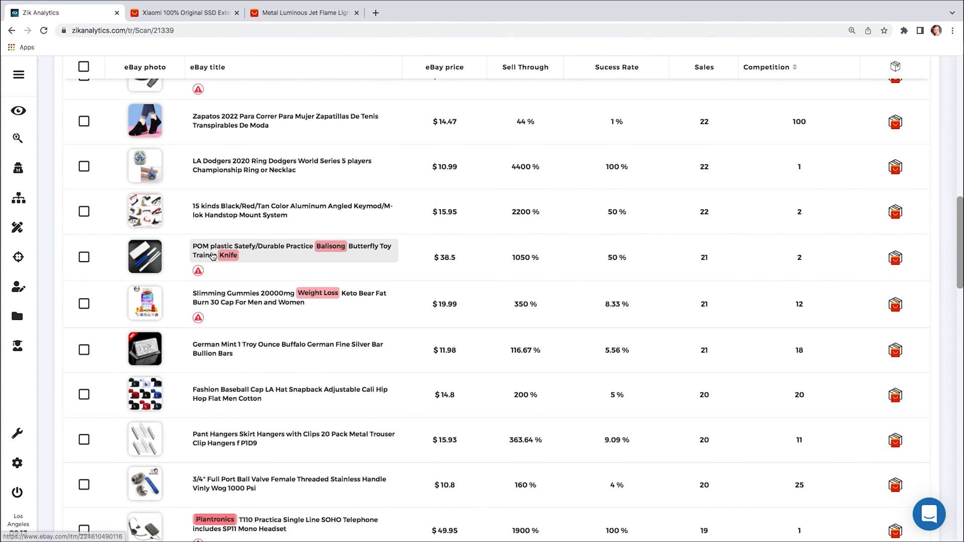
Open the eBay listing for the Fashion Baseball Cap LA Hat Snapback and review its sales and seller details.
scroll(212, 256, down, 2)
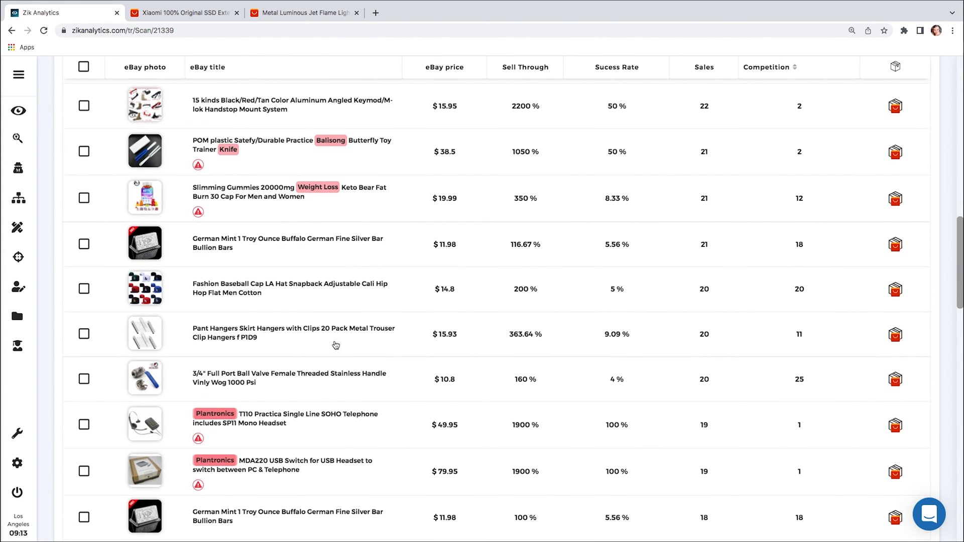
click(260, 291)
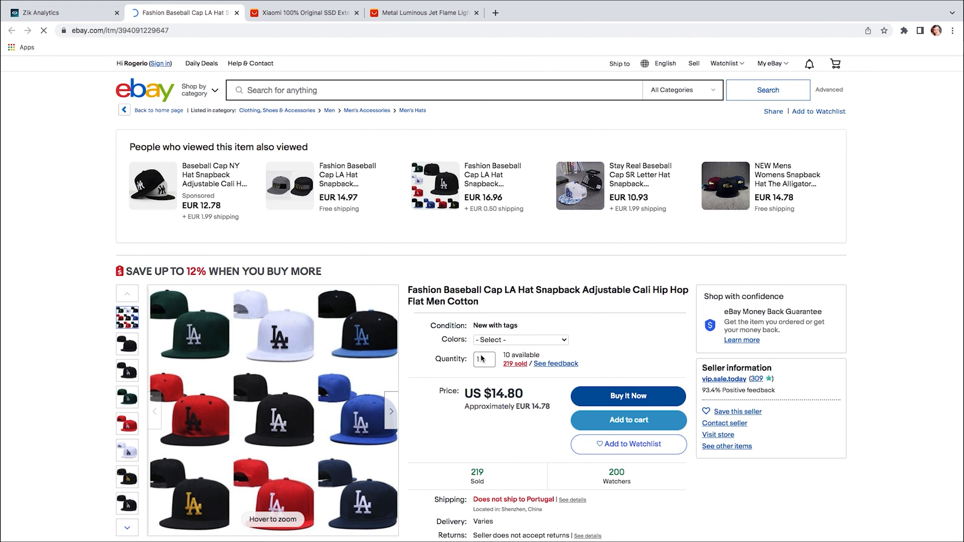
scroll(489, 356, down, 2)
drag(747, 301, 702, 302)
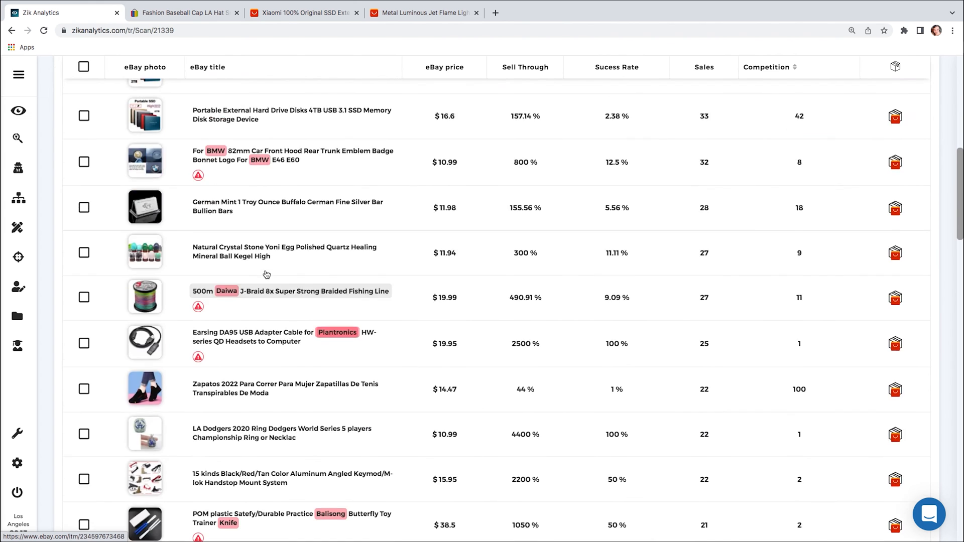
Return to the Autopilot scans and set up a new scan named test 123456 with Walmart.com as the supplier.
scroll(267, 273, up, 8)
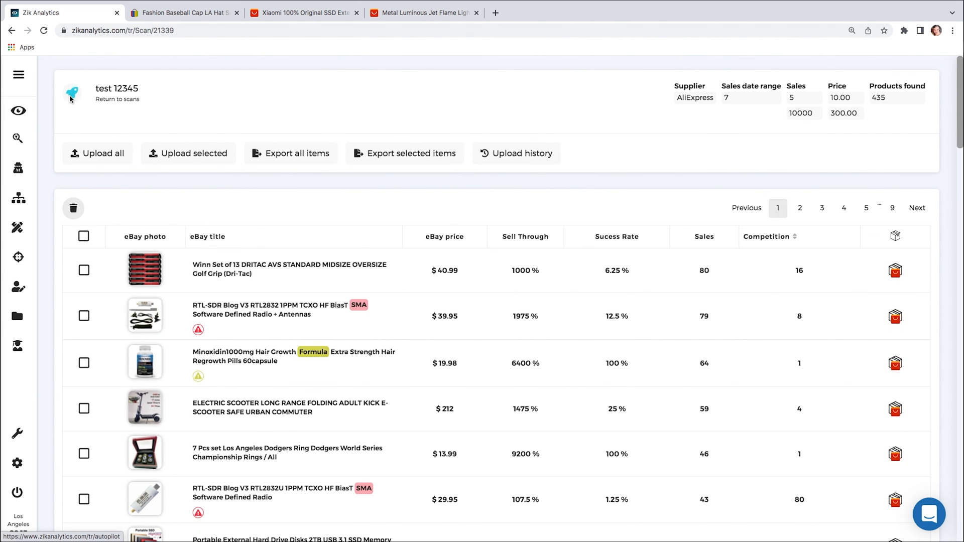
click(98, 95)
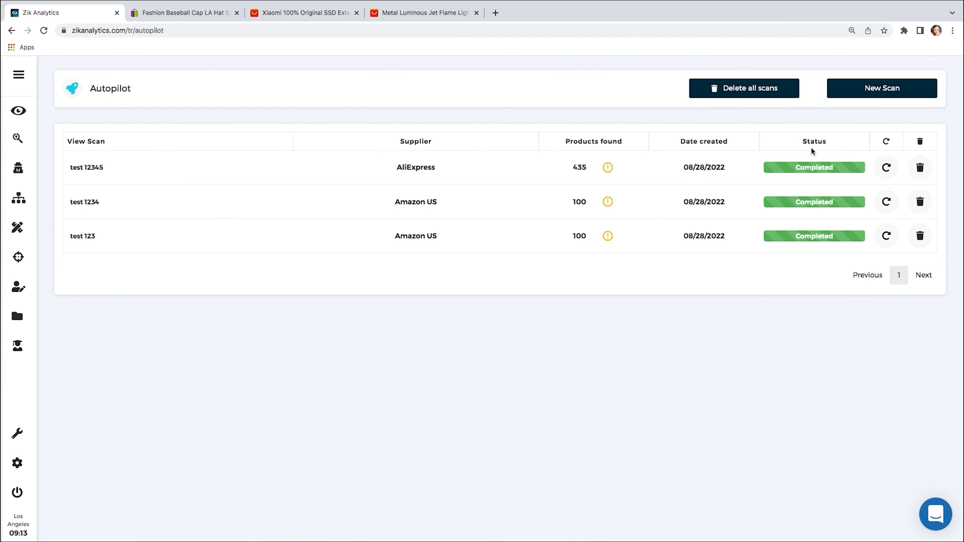
click(883, 92)
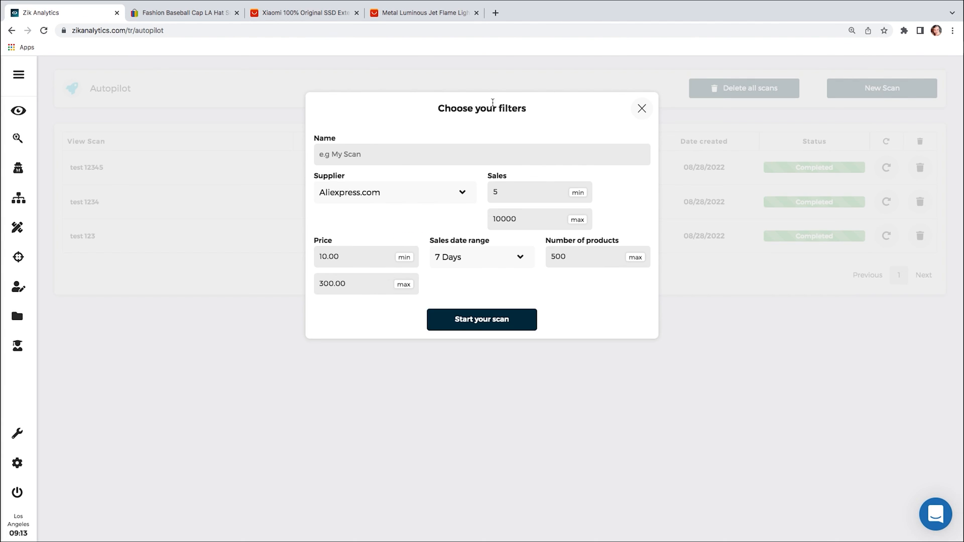
click(392, 194)
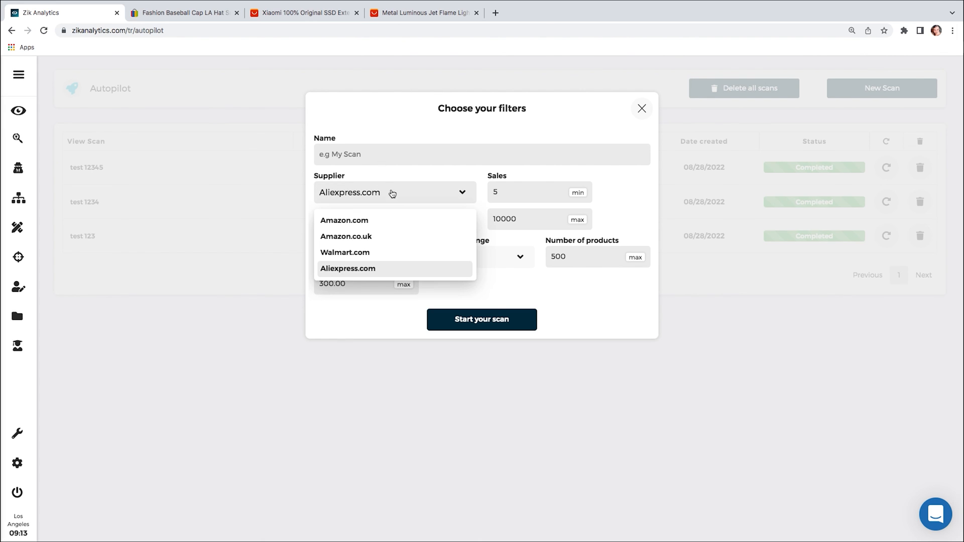
click(371, 252)
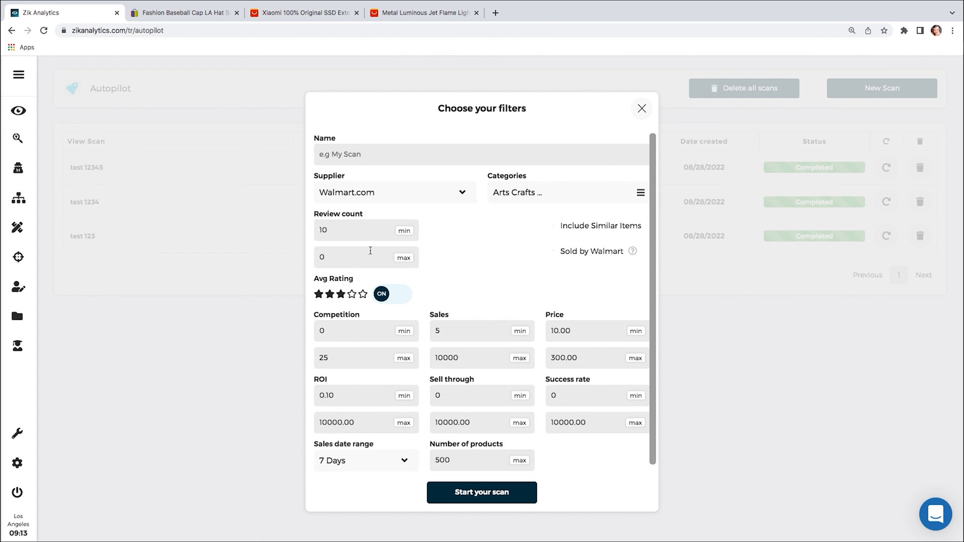
click(383, 154)
text(test 123456)
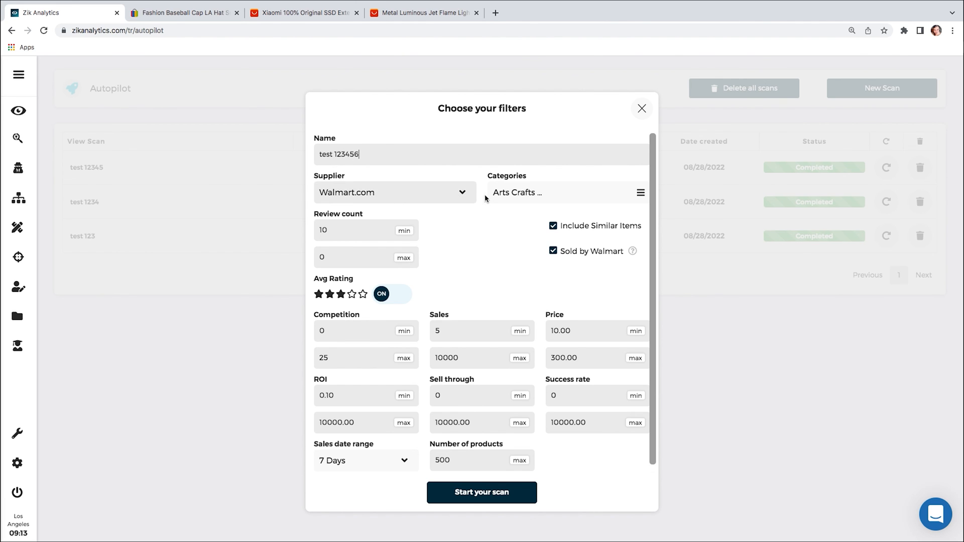
Include all product categories in the scan except Walmart for Business and save the selection.
click(532, 198)
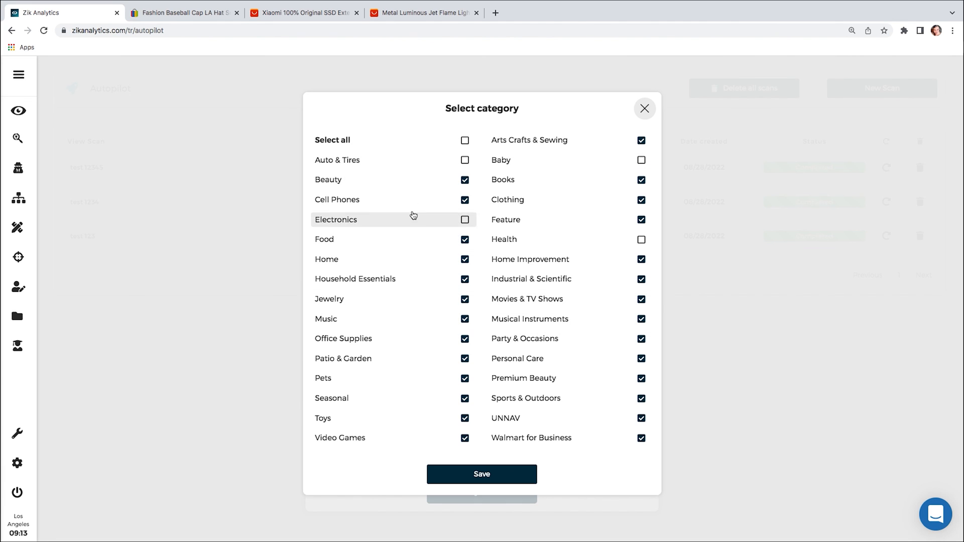
click(465, 141)
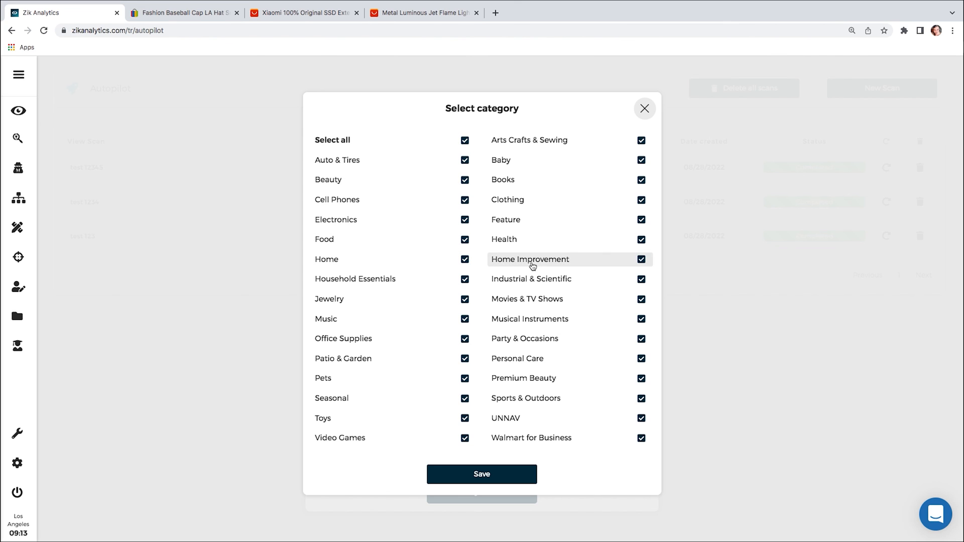
click(640, 439)
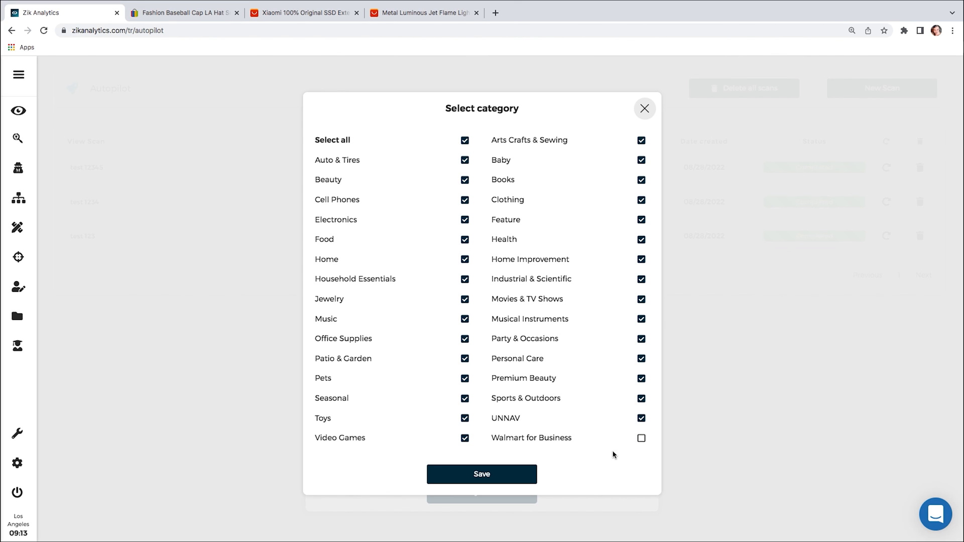
click(499, 474)
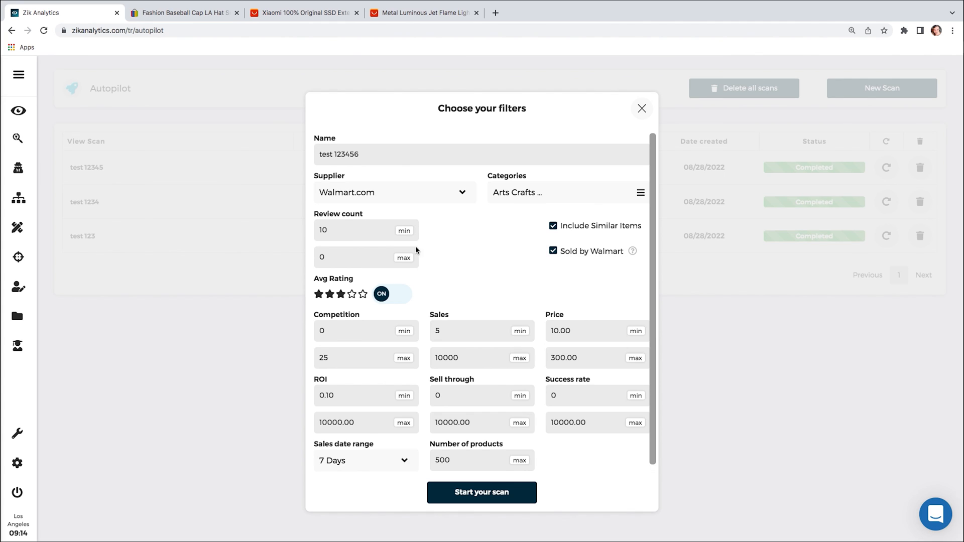
Set the minimum review count to 1, with the average rating filter off and the sales date range at 30 Days.
double_click(355, 229)
text(1)
click(400, 295)
scroll(395, 286, down, 1)
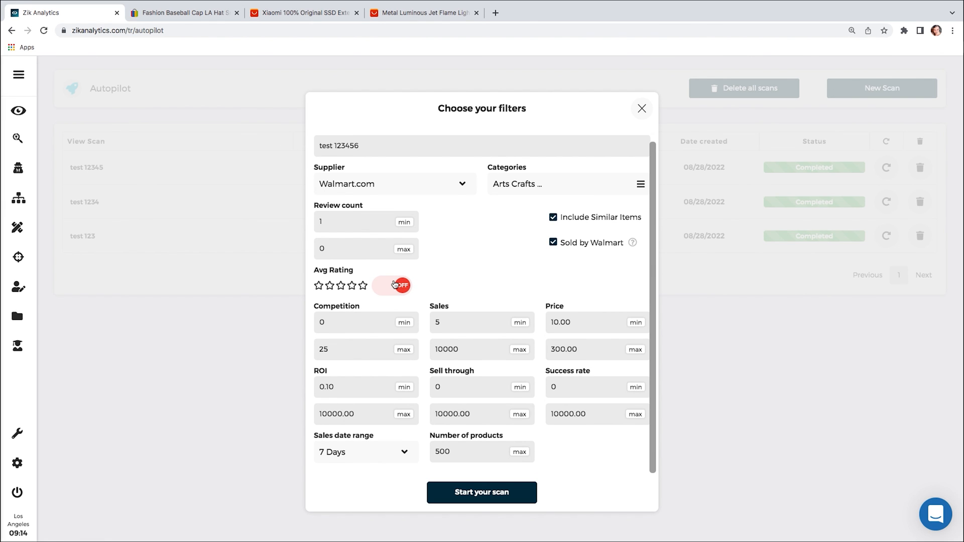
scroll(395, 284, up, 1)
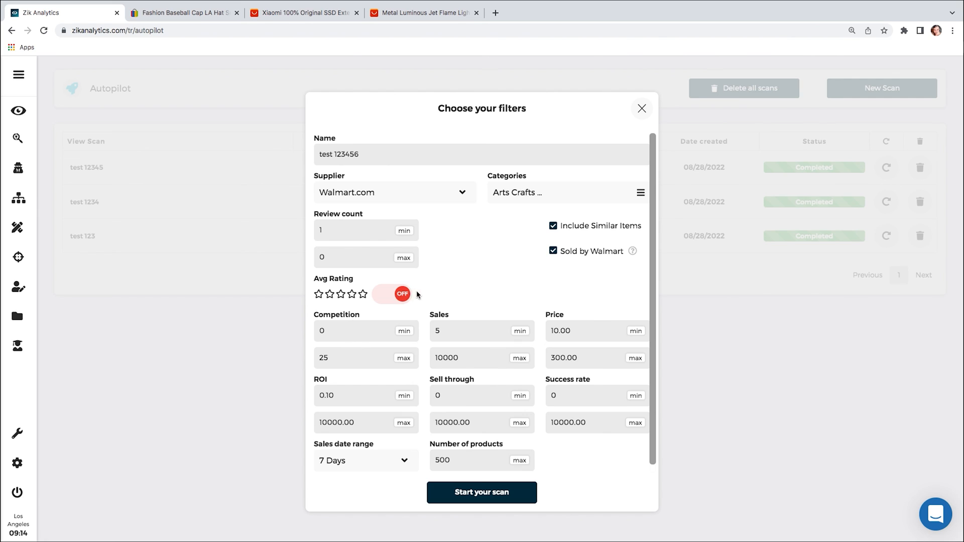
click(399, 295)
click(399, 293)
scroll(406, 294, down, 1)
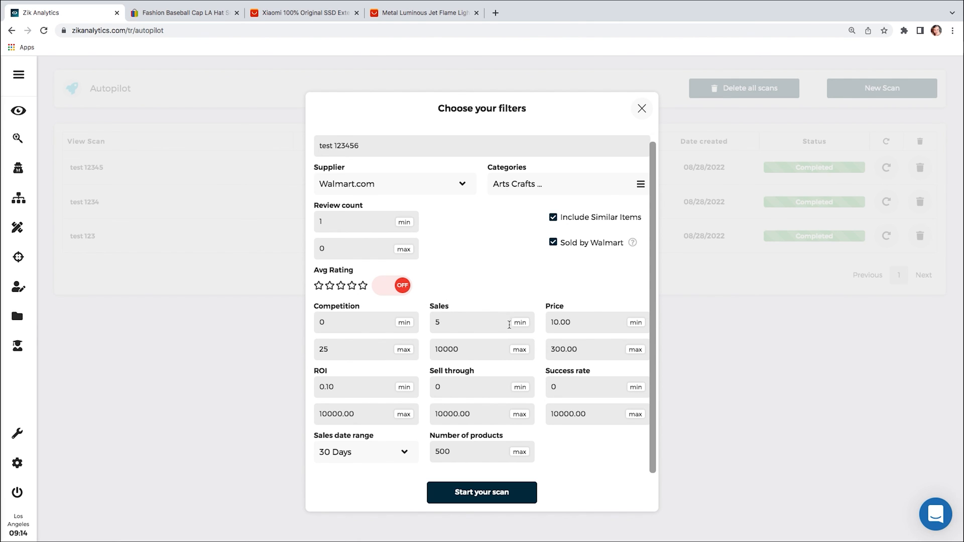
Set the minimum sales to 1 and widen the competition and price filters to 0–10000.
click(511, 325)
key(BackSpace)
text(1)
click(403, 352)
click(636, 353)
Limit the number of products to 100 and start the Walmart scan.
double_click(471, 448)
text(100)
click(504, 494)
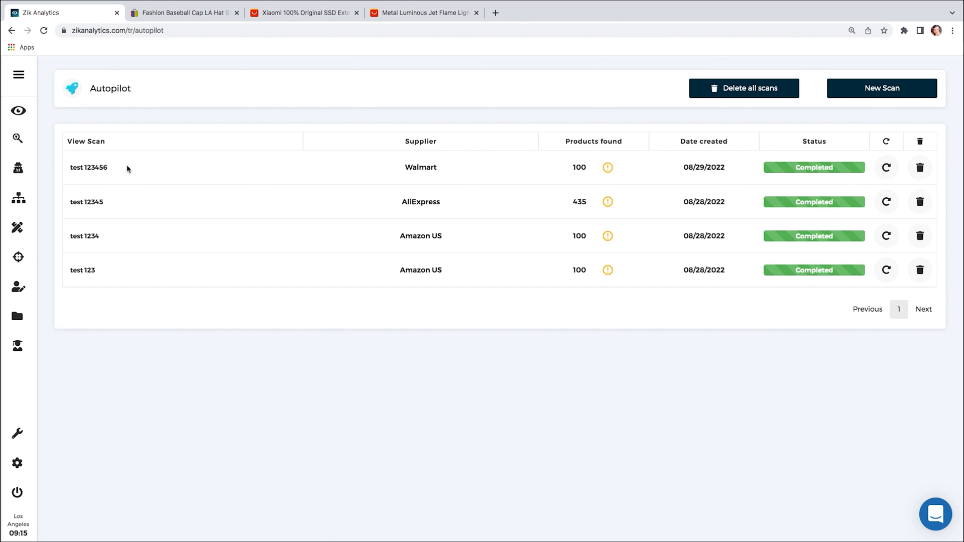
Open the test 123456 scan and skim the matched eBay and Walmart products along with the applied filters.
click(104, 167)
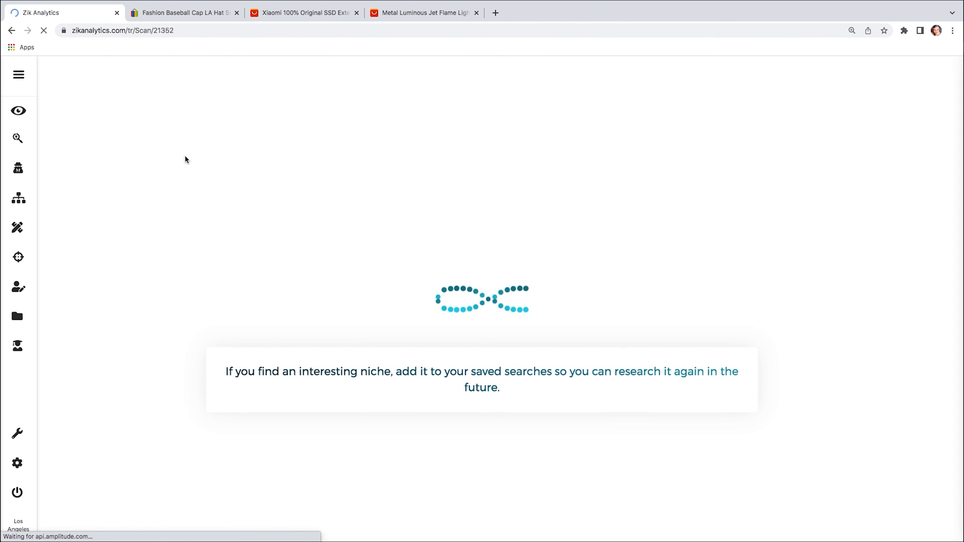
scroll(271, 216, down, 3)
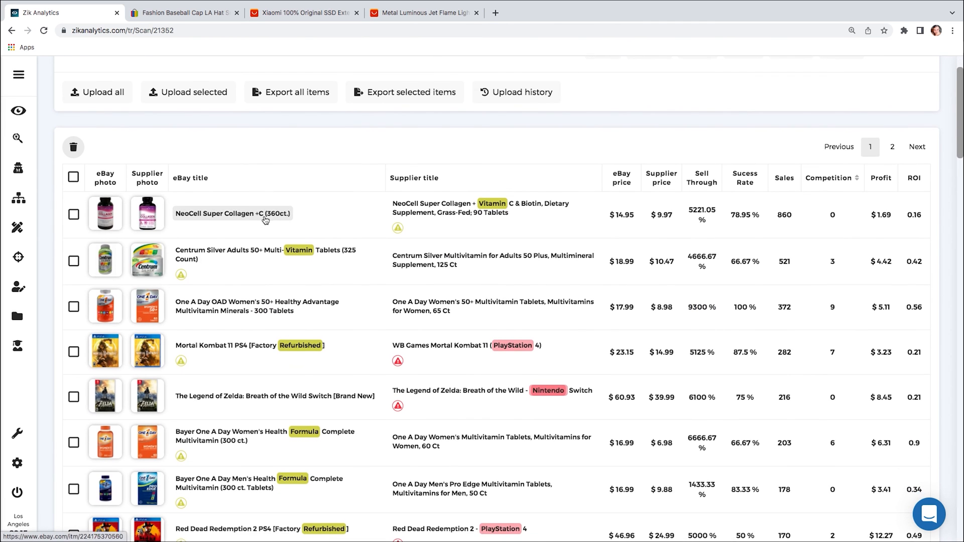
scroll(215, 245, down, 3)
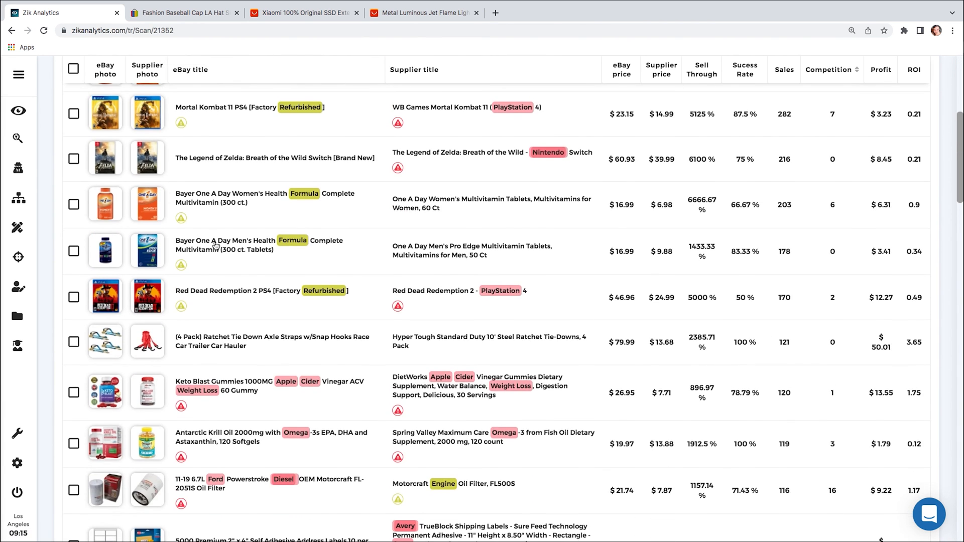
scroll(215, 245, down, 6)
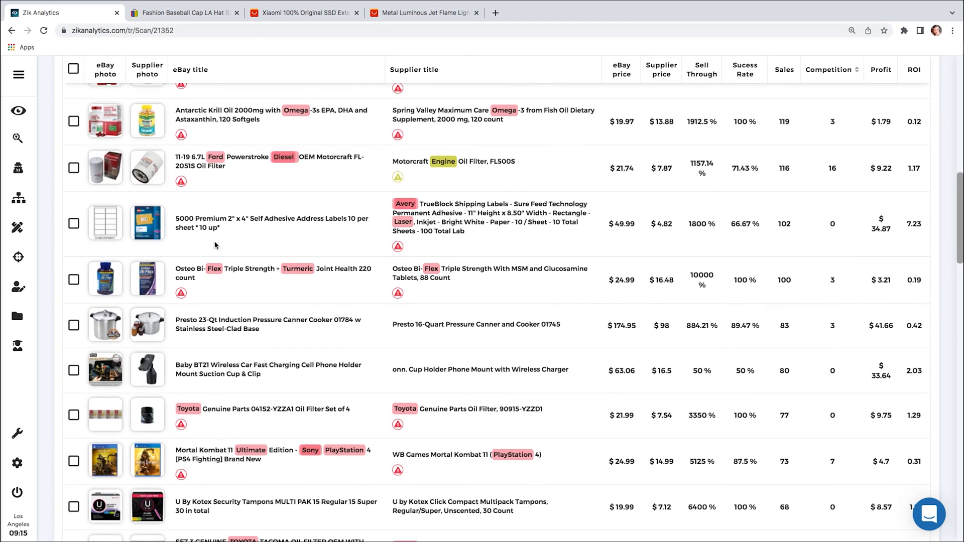
scroll(221, 246, up, 10)
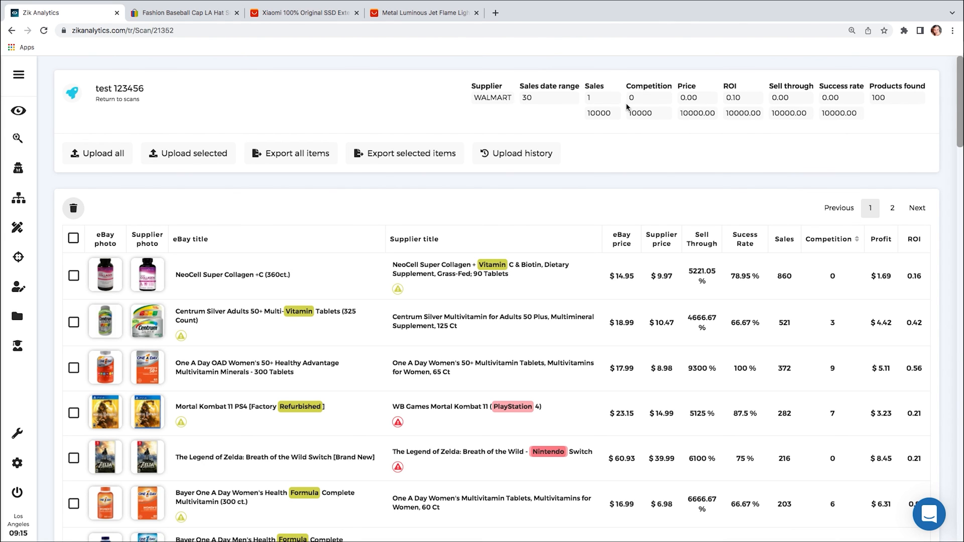
Compare the eBay and supplier photos, titles and profits down the list, and check the title warning on the Hosa FaderLube listing.
scroll(670, 179, down, 3)
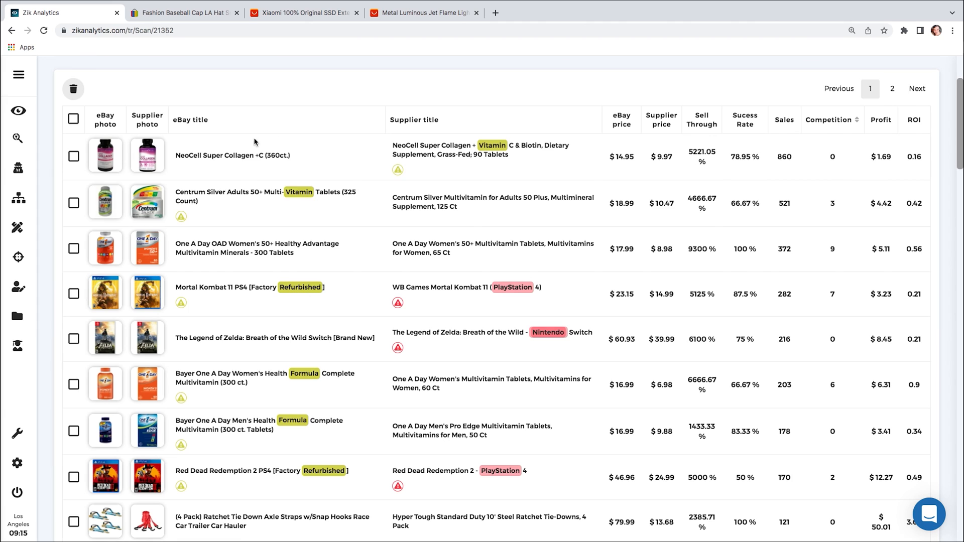
mouse_move(148, 157)
scroll(270, 238, down, 15)
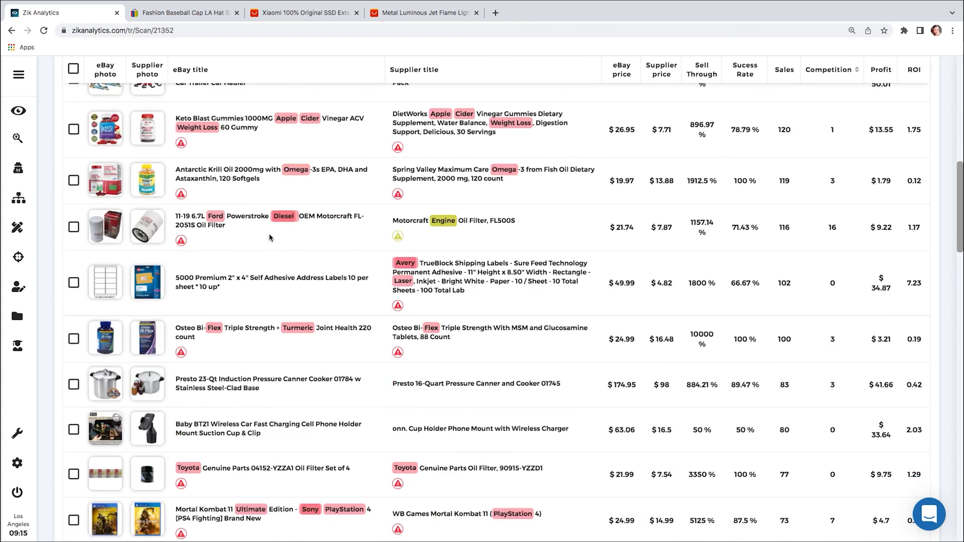
scroll(270, 238, down, 3)
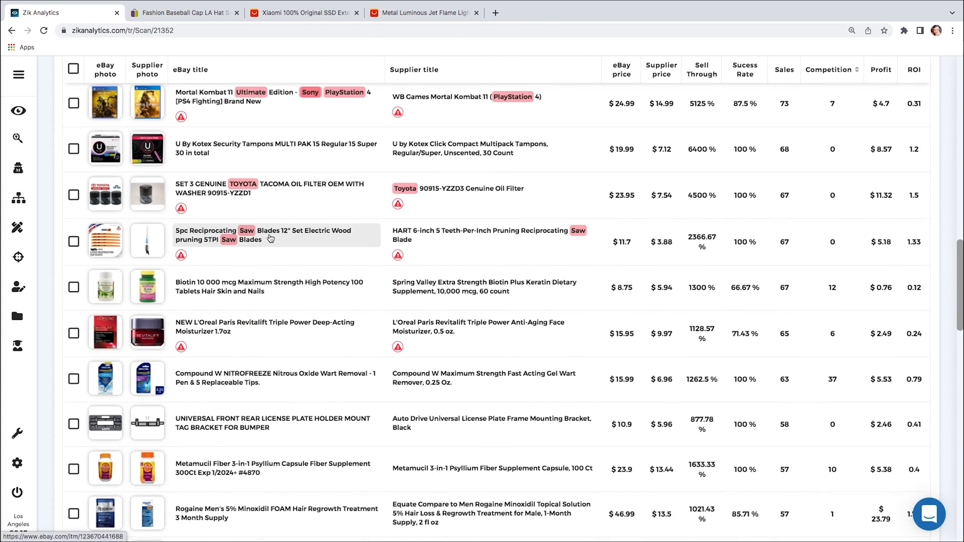
scroll(240, 263, down, 3)
scroll(240, 263, down, 2)
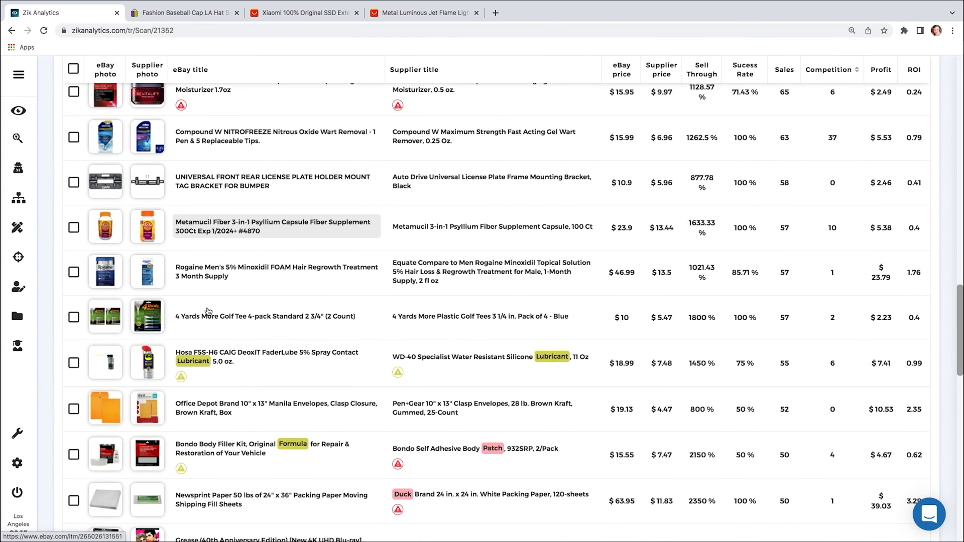
scroll(208, 312, up, 1)
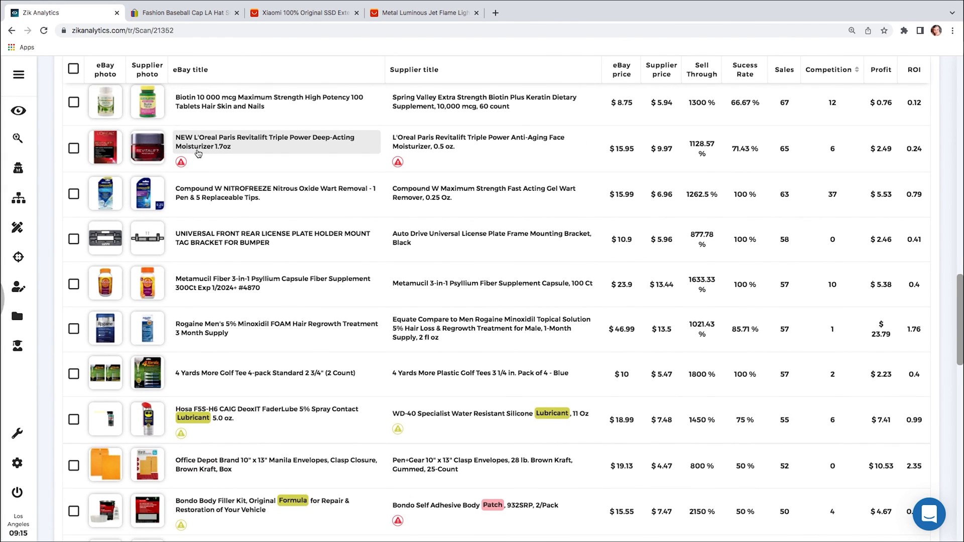
scroll(198, 154, down, 2)
mouse_move(183, 344)
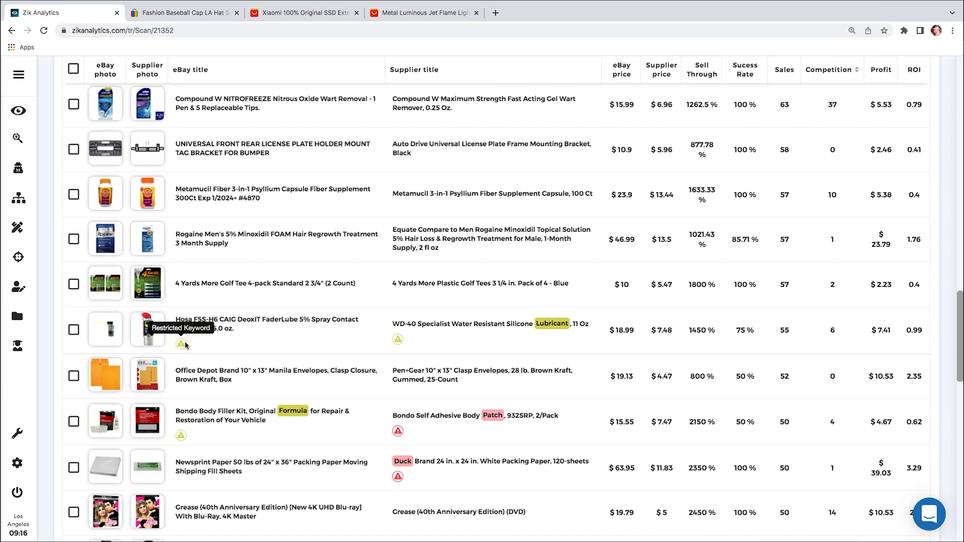
Check the lister connection options for uploading all products on the page, then clear the selection and return to the scans.
scroll(186, 345, up, 15)
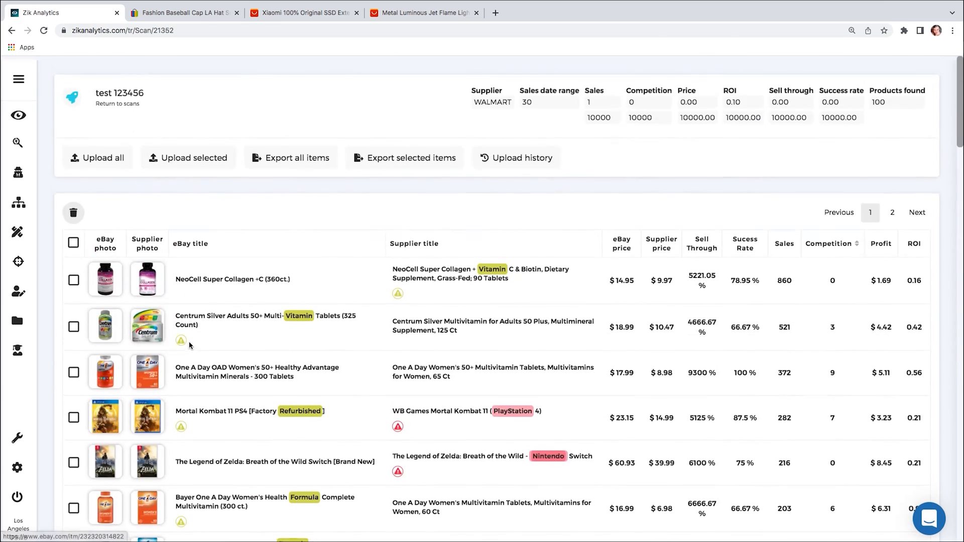
click(73, 239)
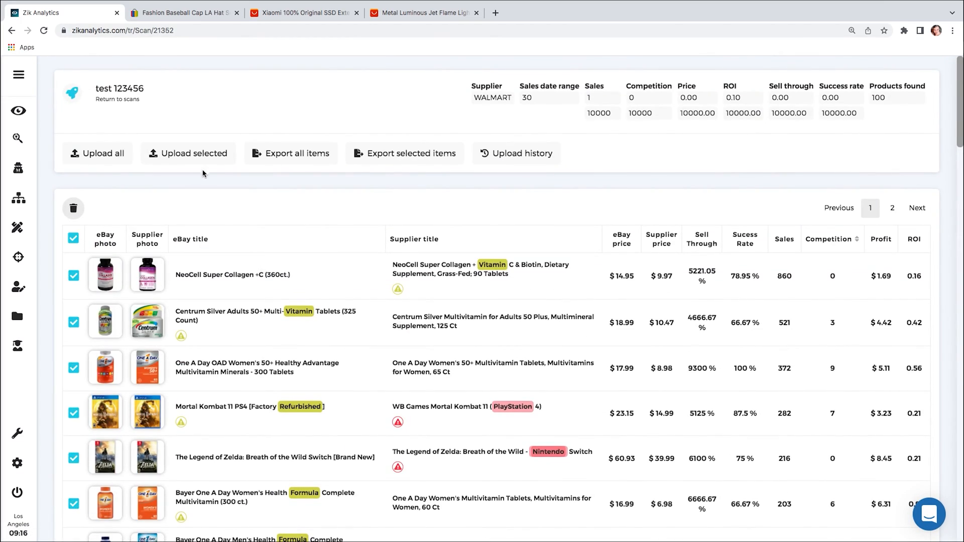
click(208, 157)
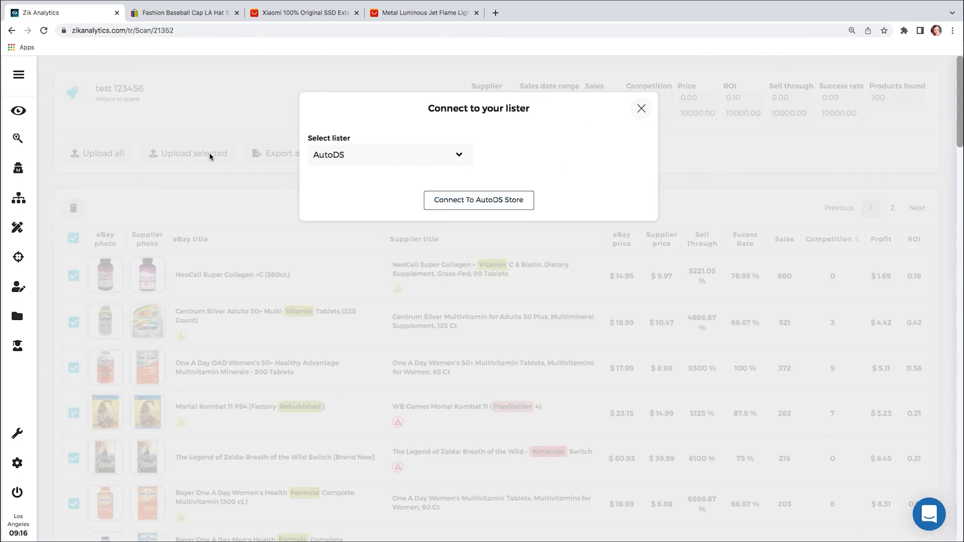
click(640, 109)
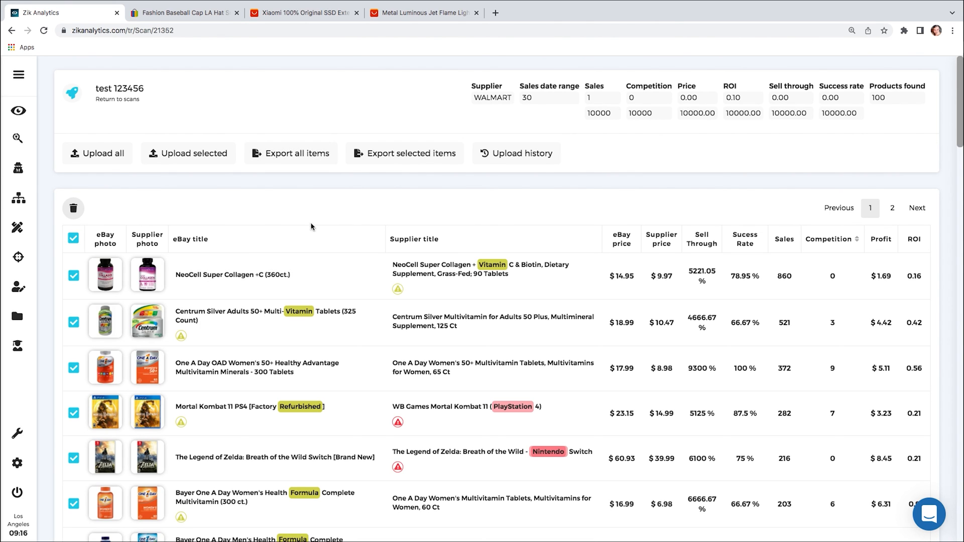
click(73, 238)
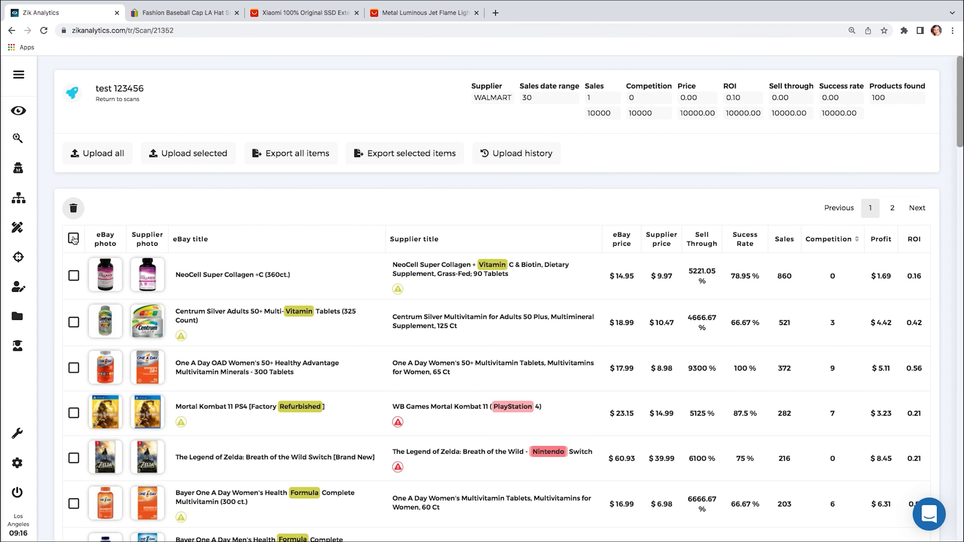
click(113, 95)
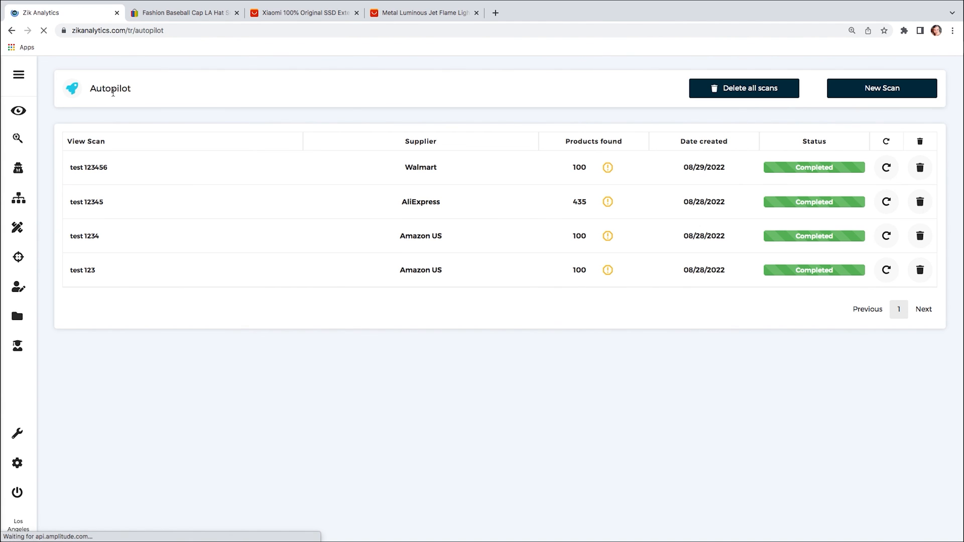